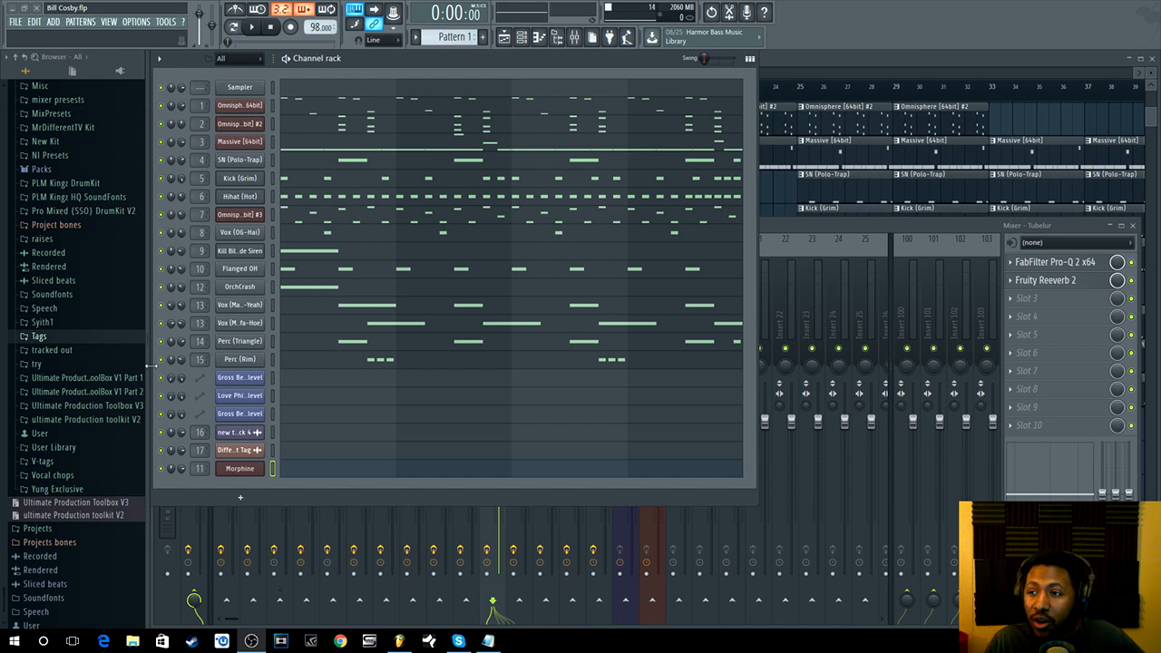
- Listen to the arrangement in the playlist from the start, with the track height reduced to show all tracks
click(876, 58)
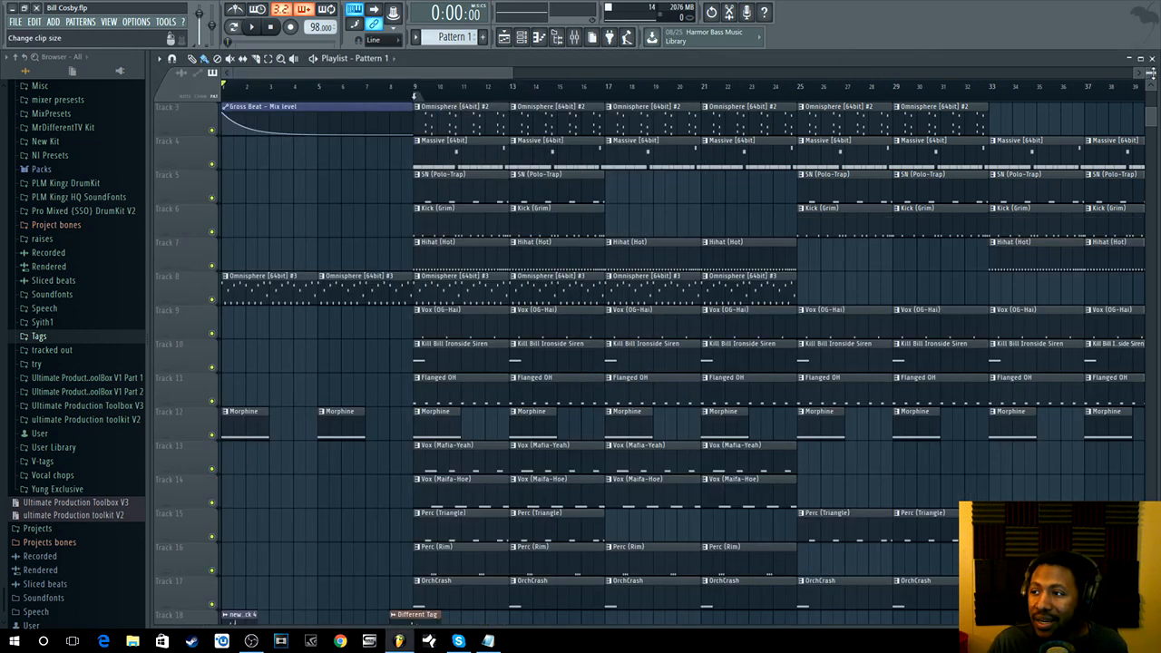
drag(1151, 72, 1151, 76)
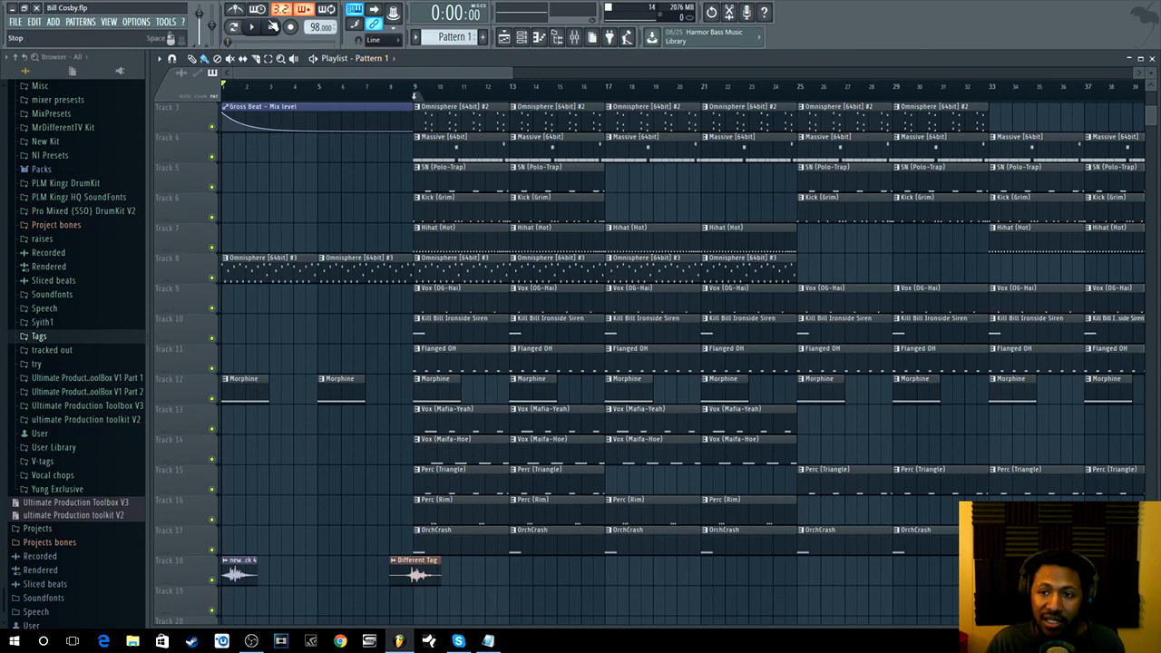
key(space)
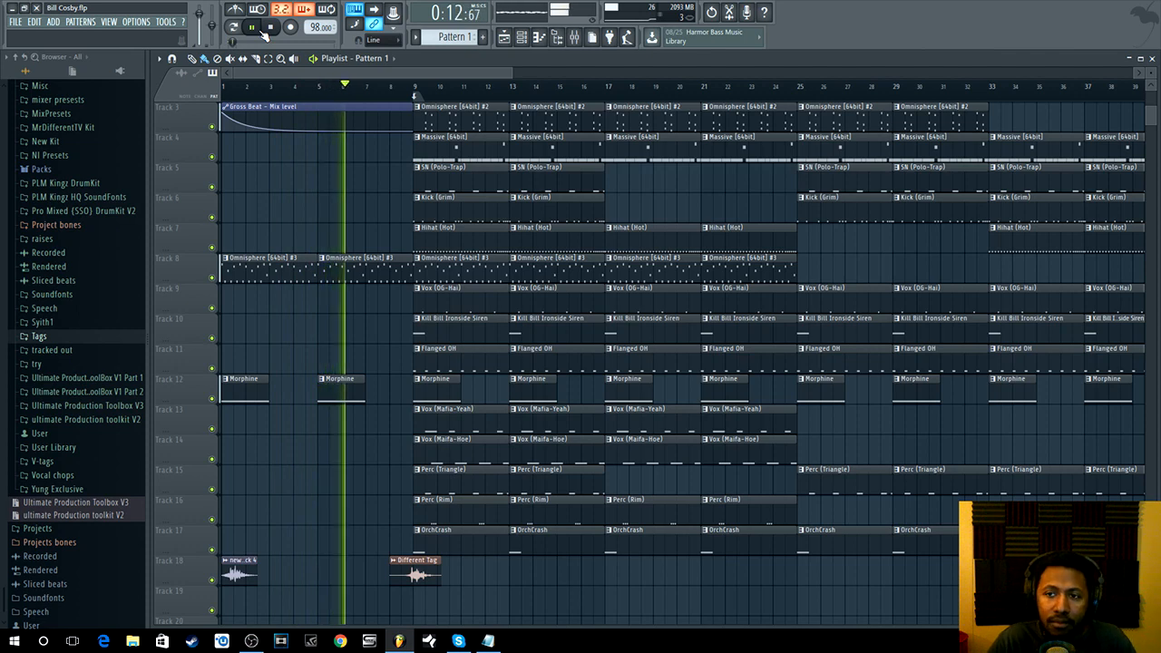
scroll(518, 293, up, 2)
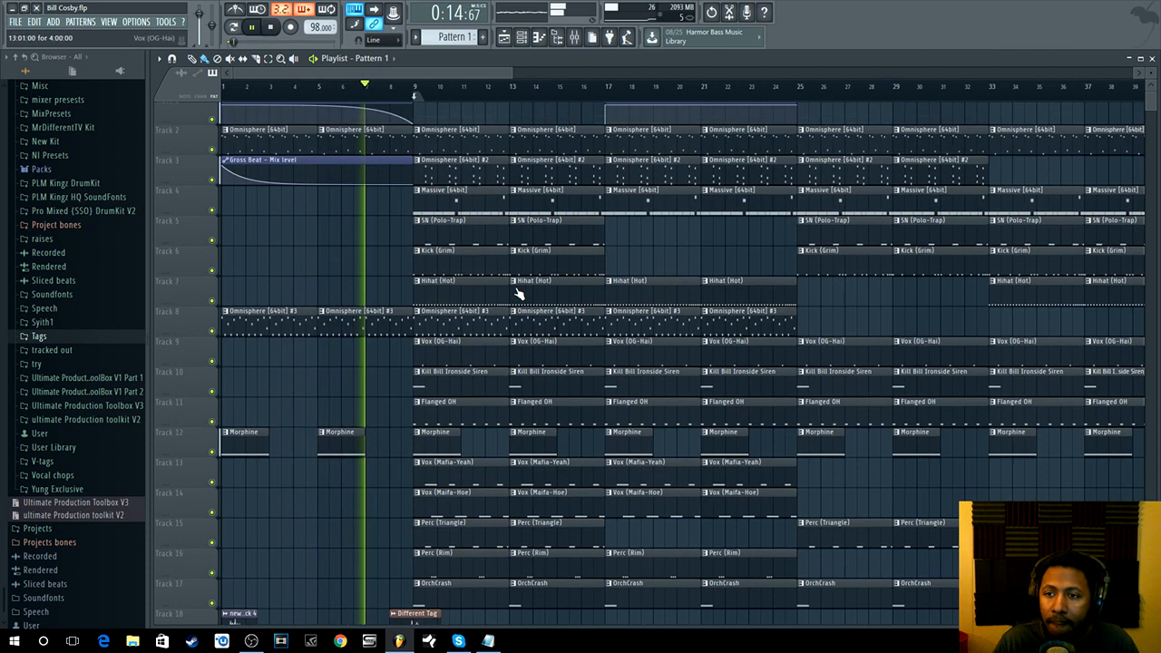
drag(1150, 72, 1150, 78)
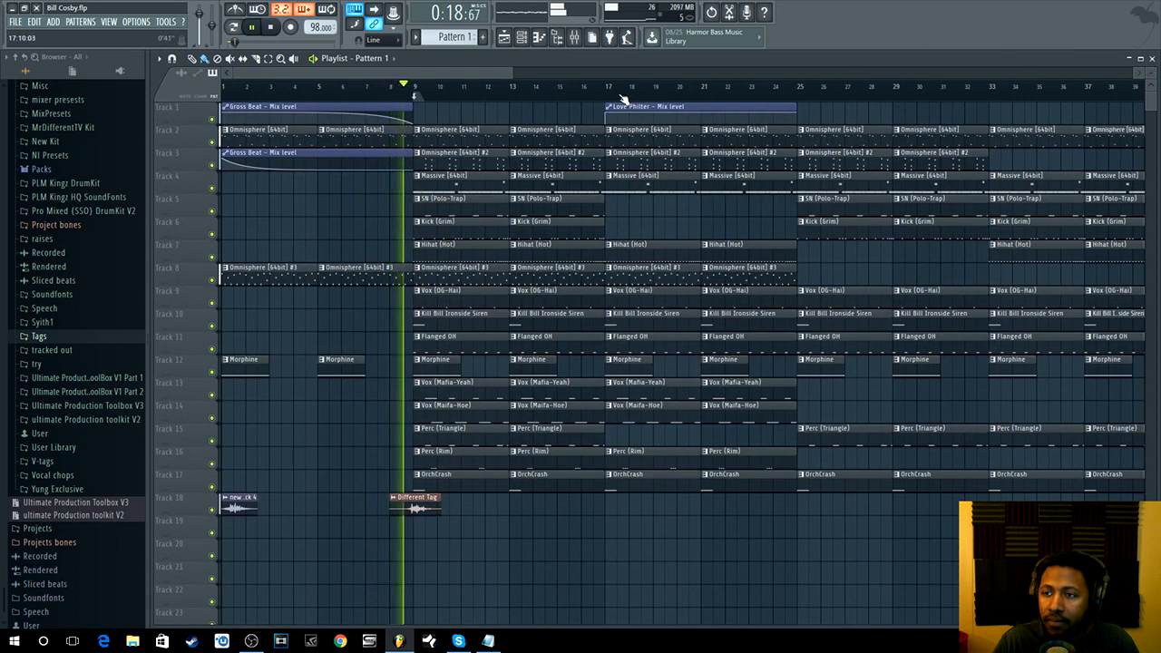
scroll(622, 98, down, 1)
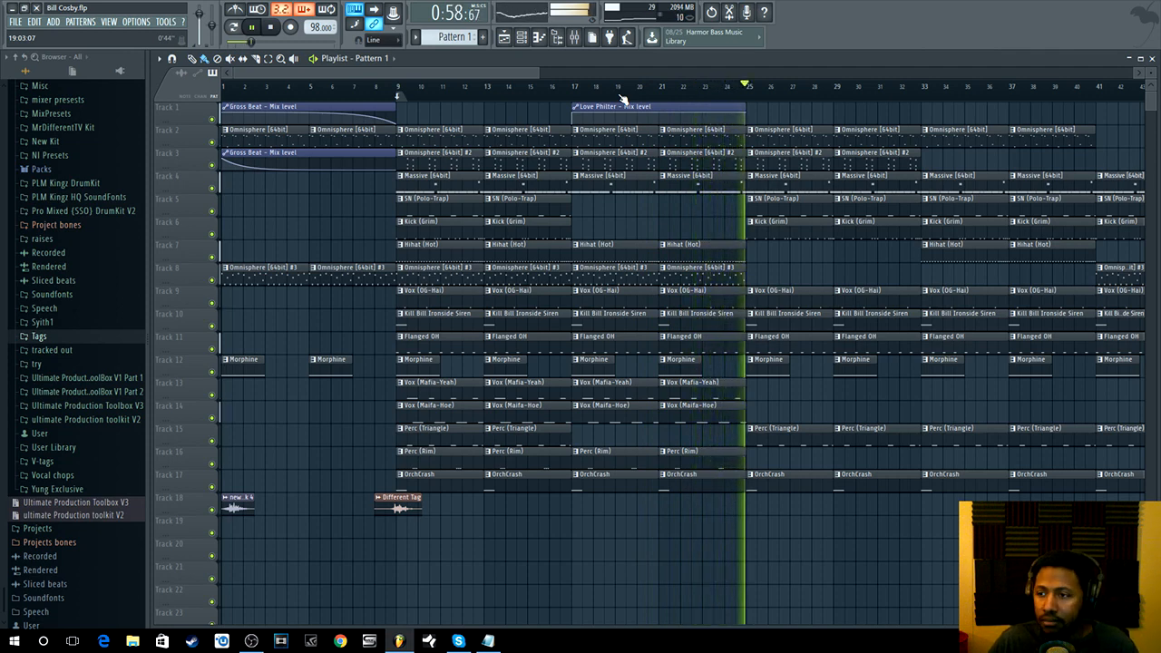
key(space)
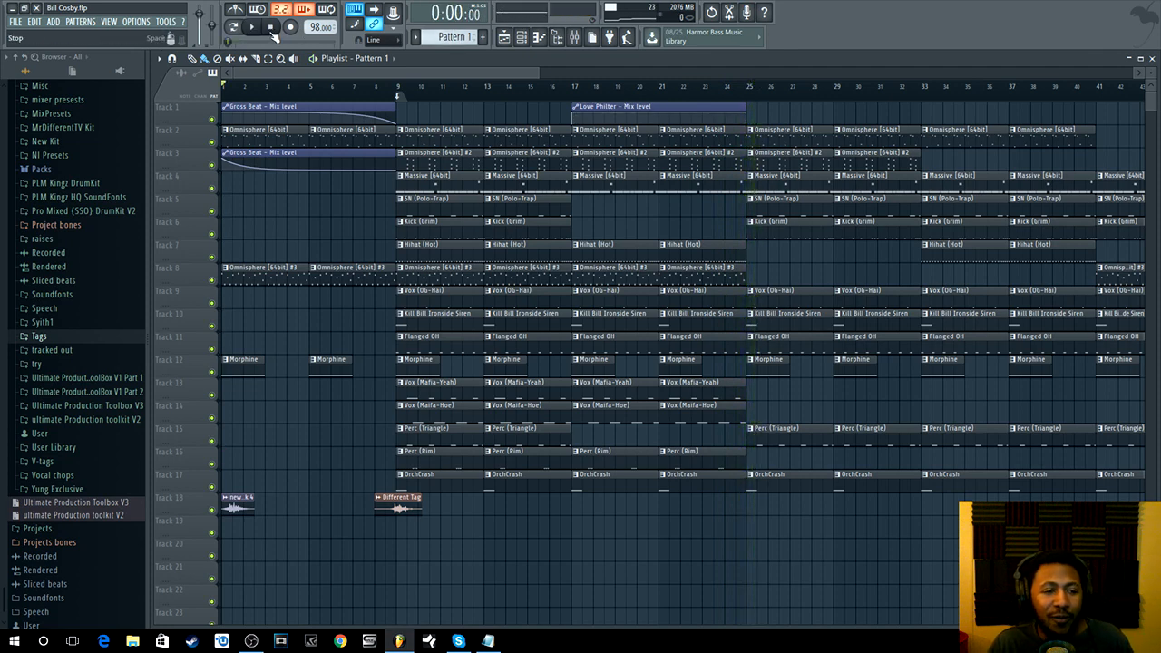
- Inspect the first Omnisphere channel's Chaotic Glock patch in the full patch browser and close the plugin
click(519, 37)
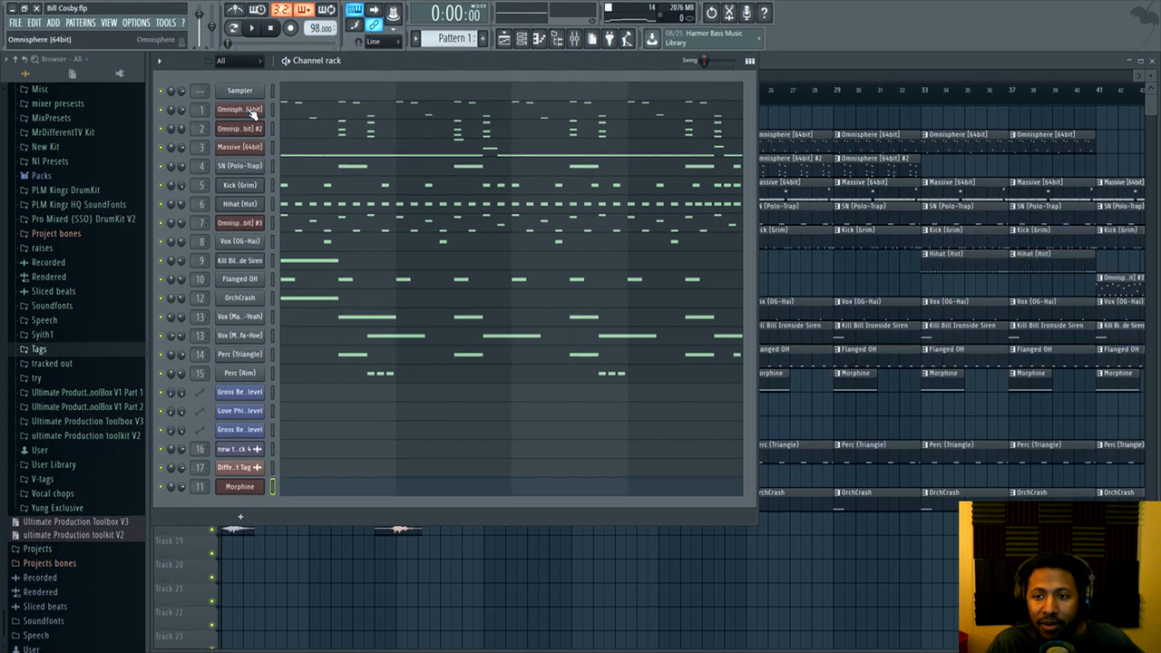
click(253, 108)
click(253, 108)
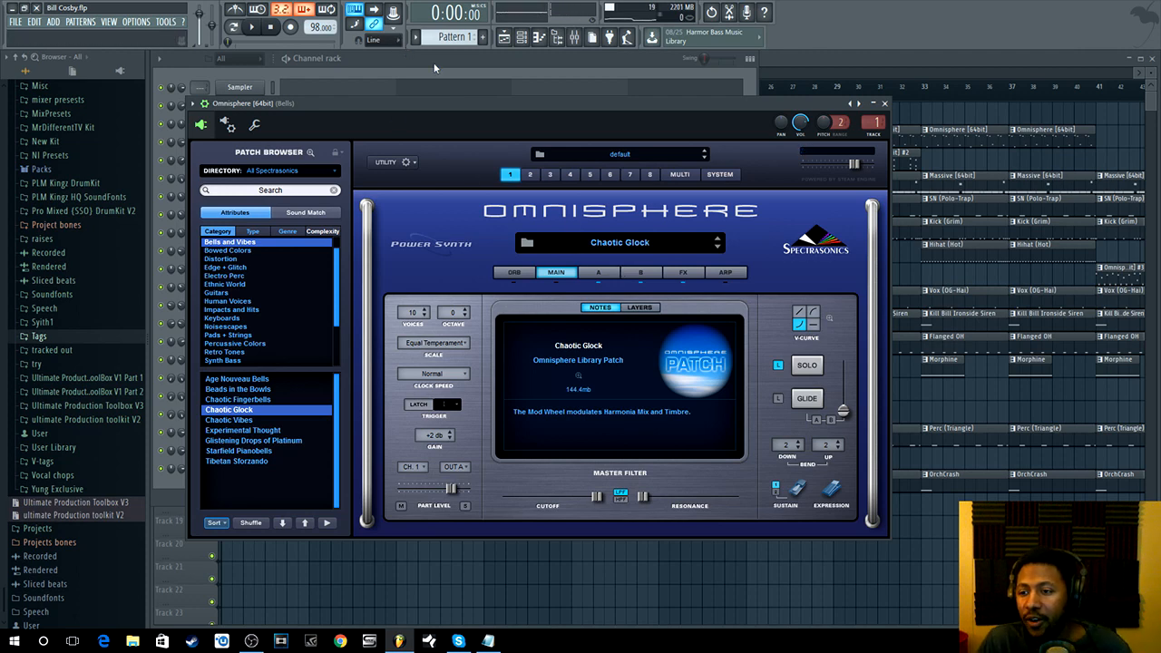
click(609, 247)
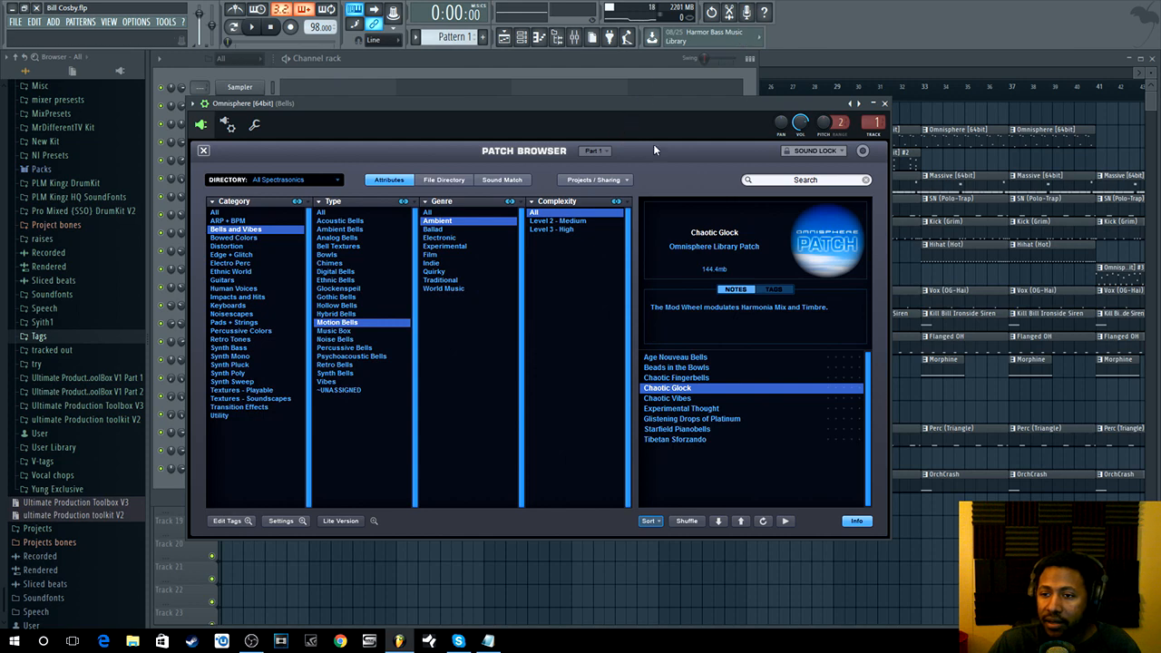
click(884, 104)
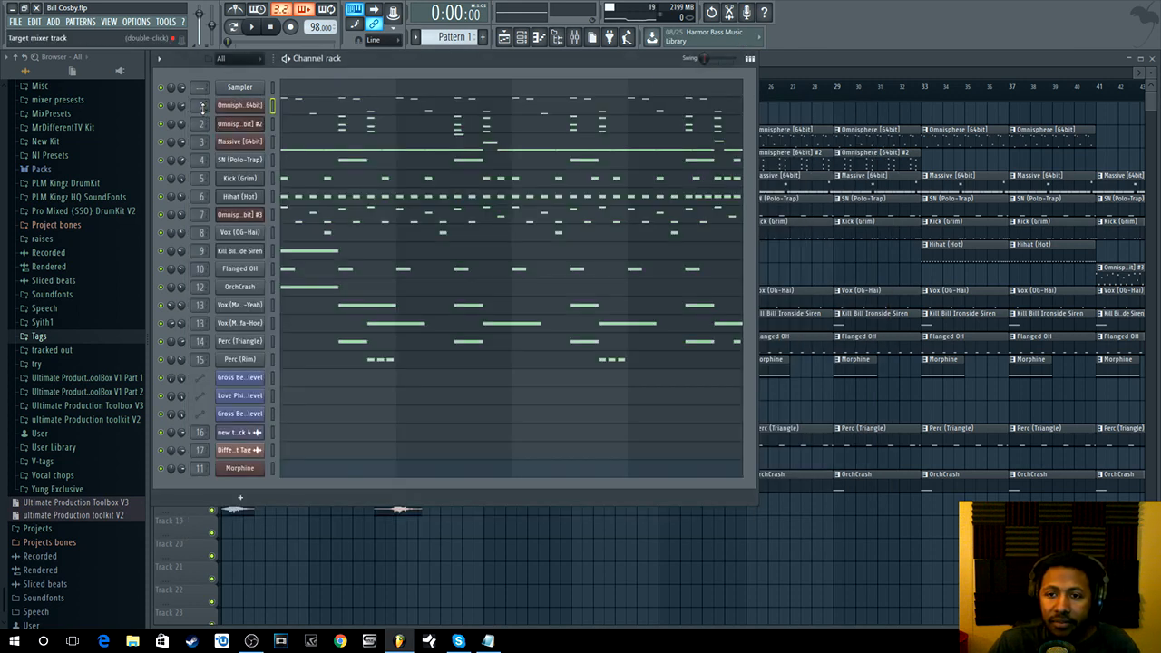
- Show Gross Beat on the Bells mixer track and solo the first Omnisphere channel in the channel rack
double_click(203, 107)
click(1039, 262)
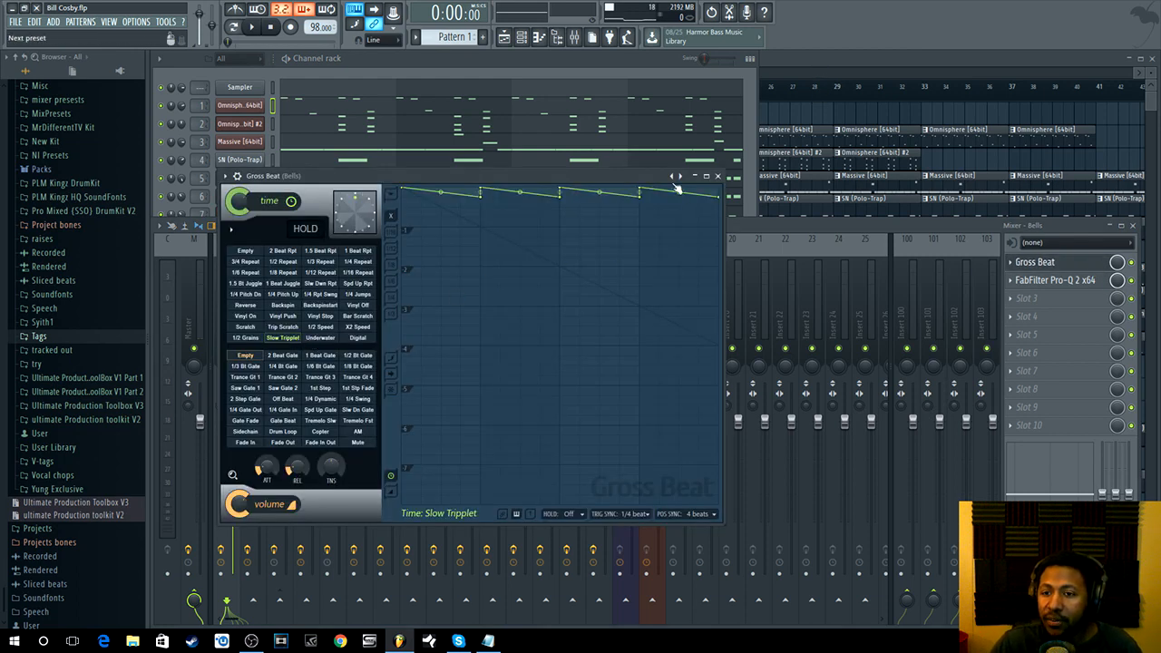
click(165, 109)
right_click(165, 108)
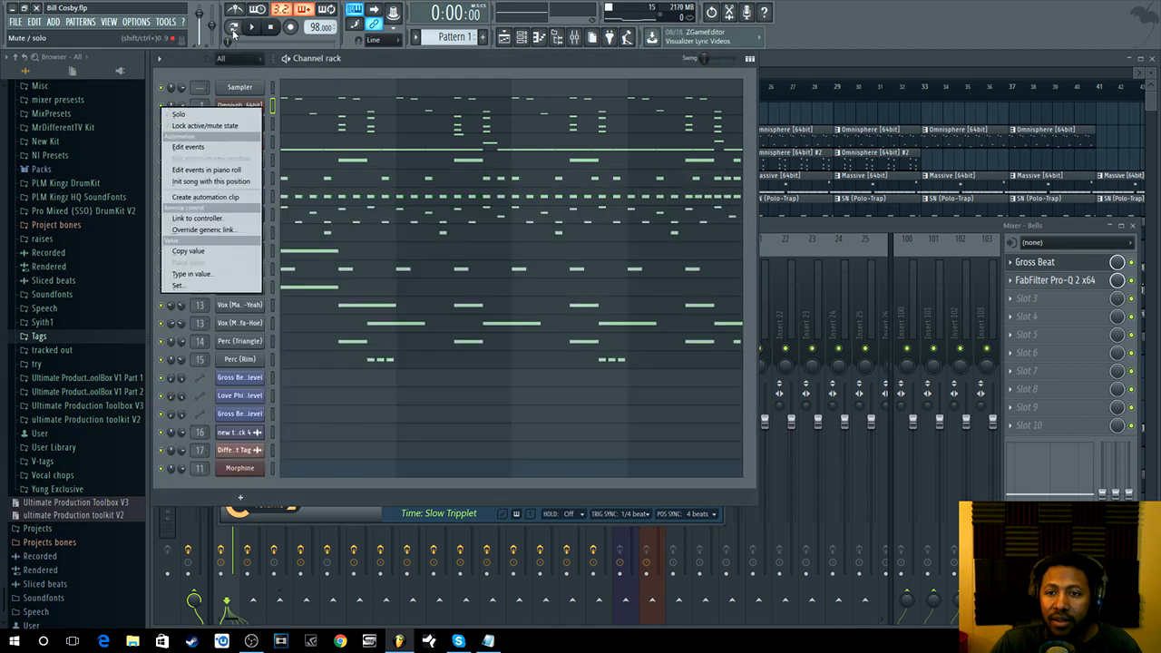
click(164, 107)
right_click(165, 108)
click(181, 116)
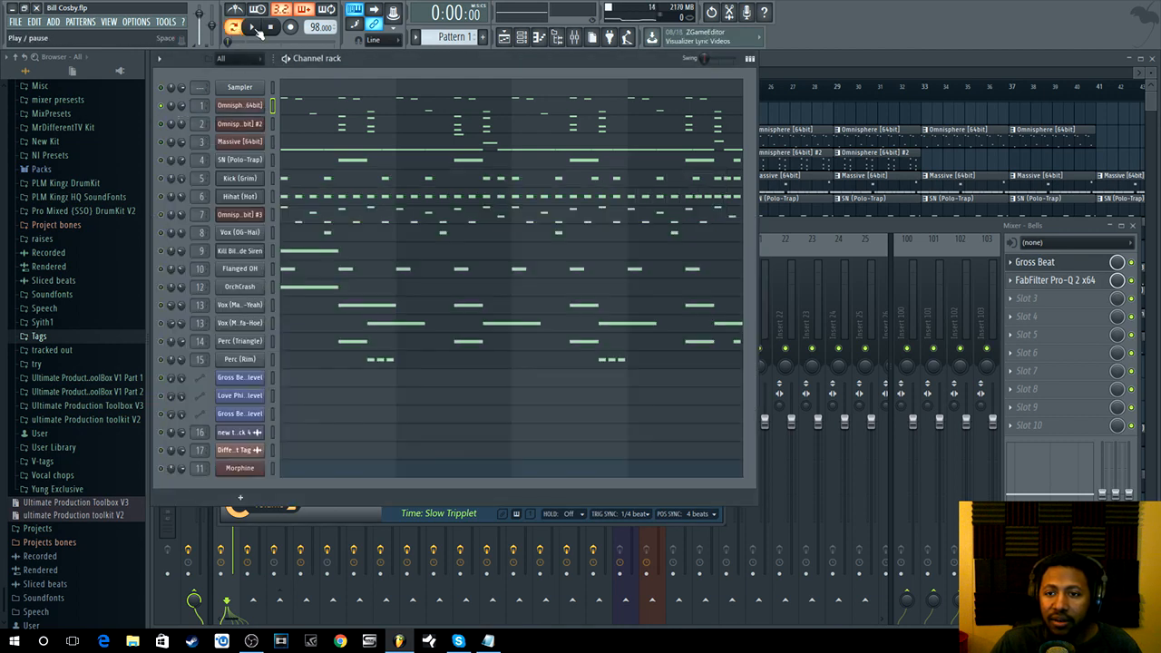
- Listen to the soloed bells with their mixer effects active and view the Gross Beat settings
key(space)
click(1052, 230)
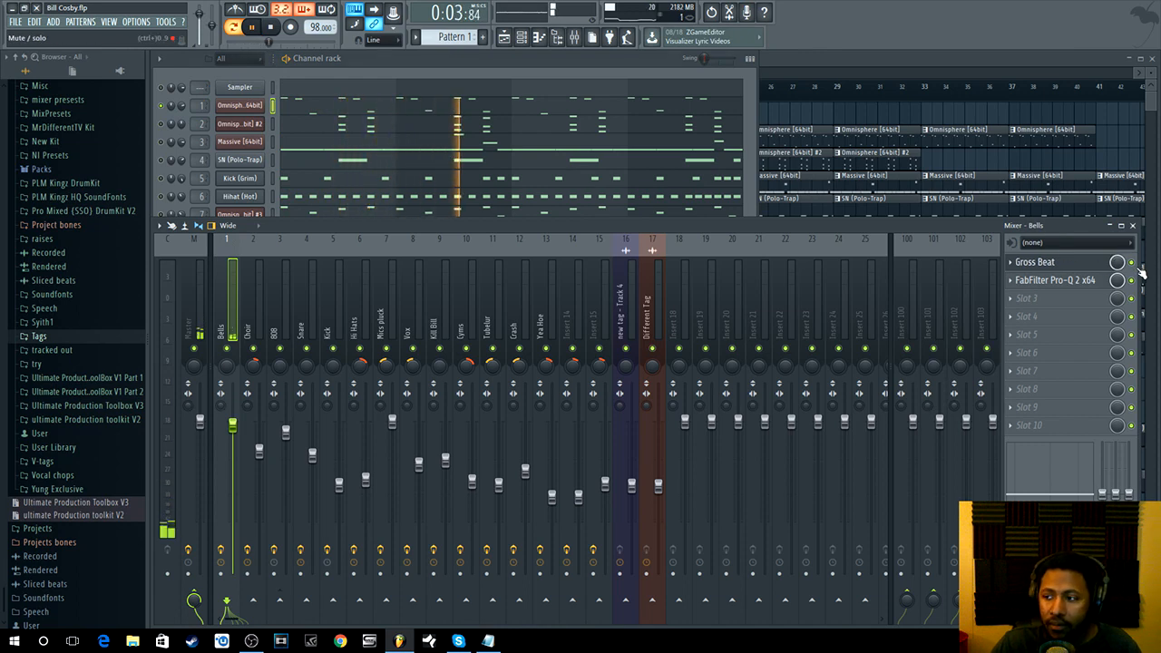
key(space)
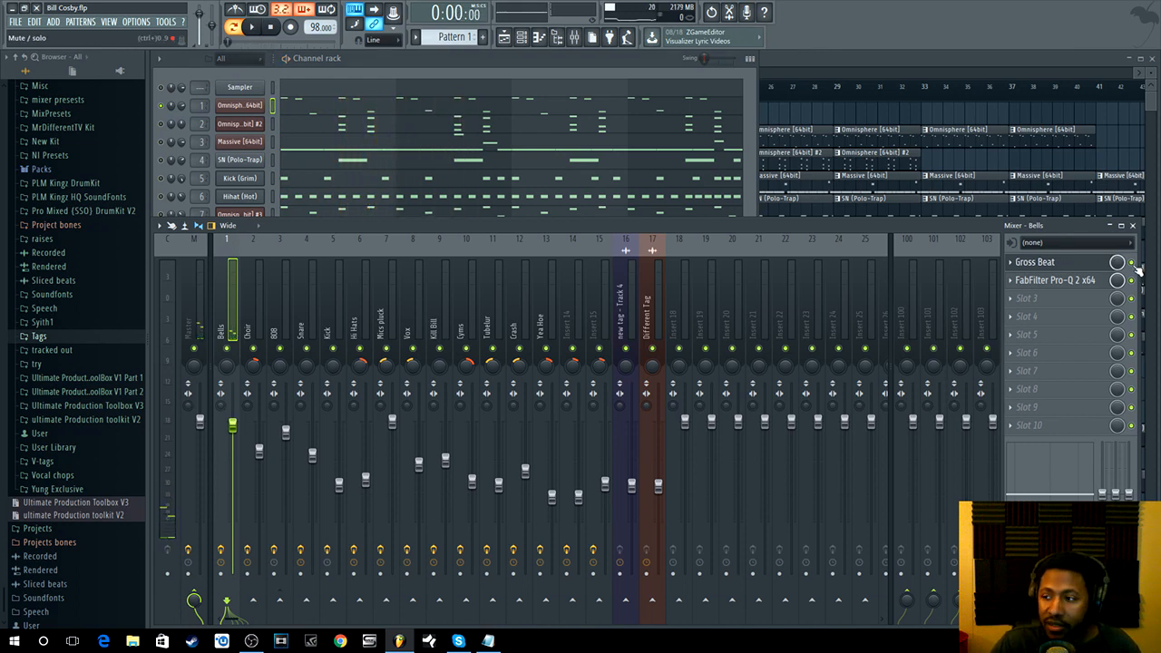
click(1088, 262)
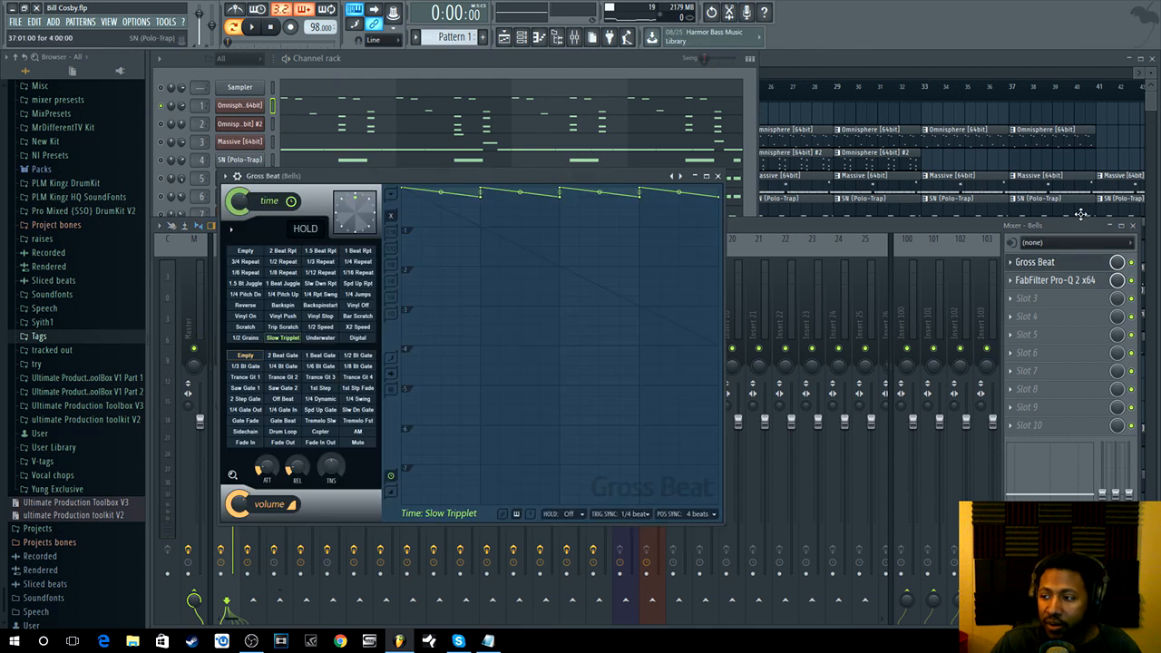
- Compare the bells with Gross Beat and FabFilter Pro-Q 2 bypassed against the sound with Gross Beat re-enabled
click(1134, 265)
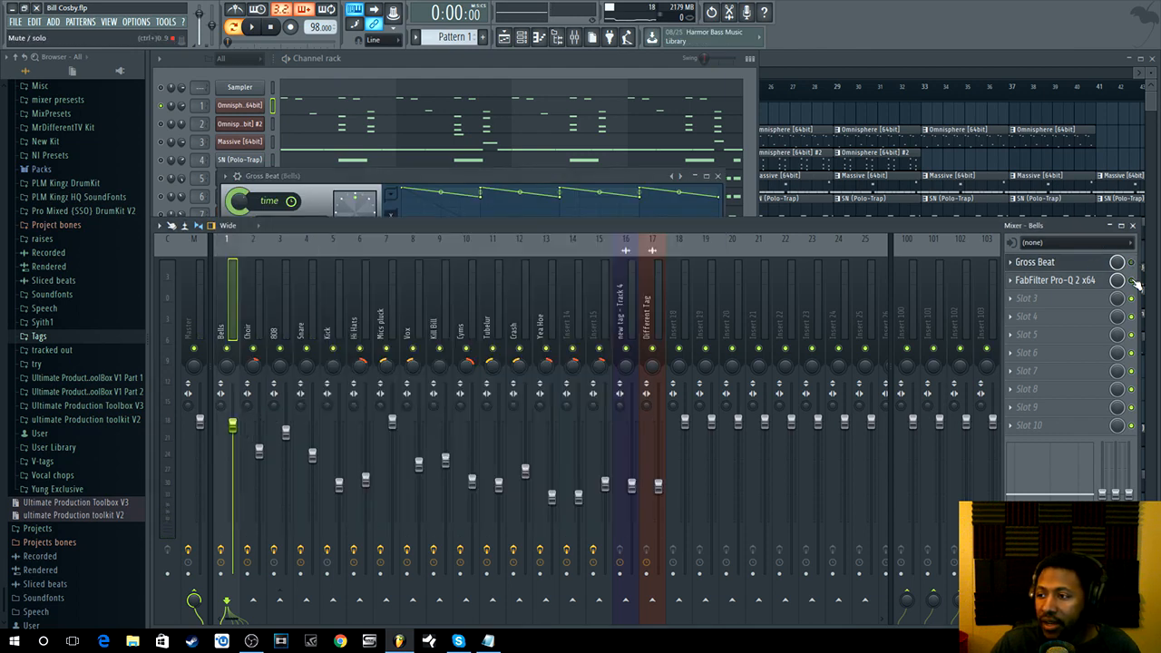
key(space)
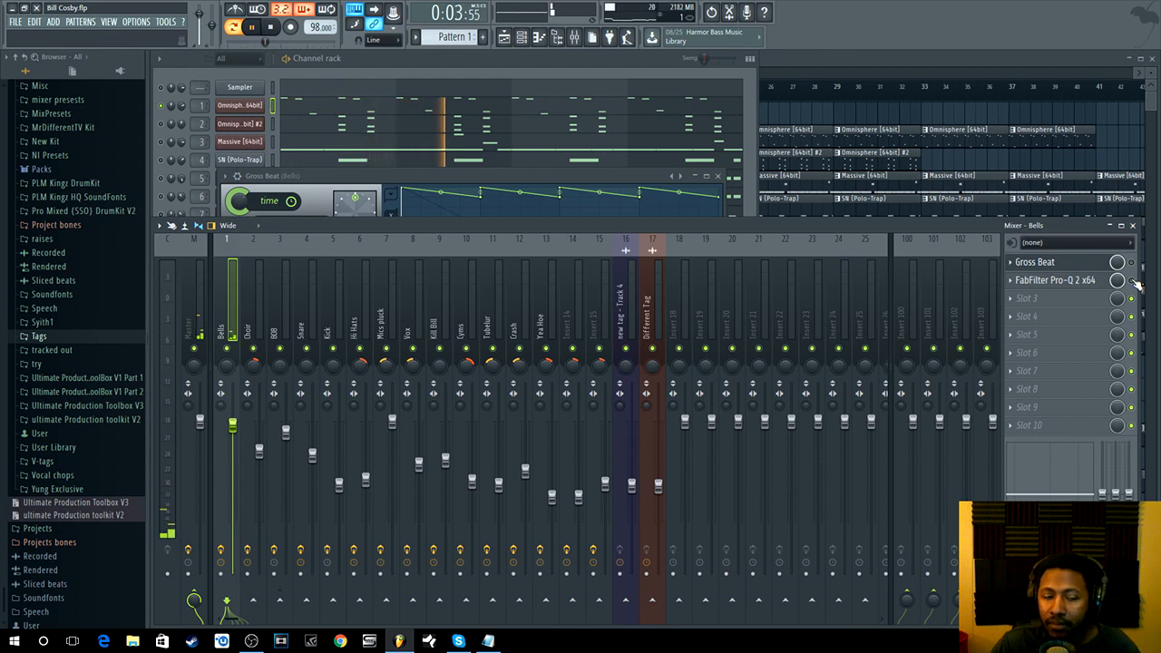
key(space)
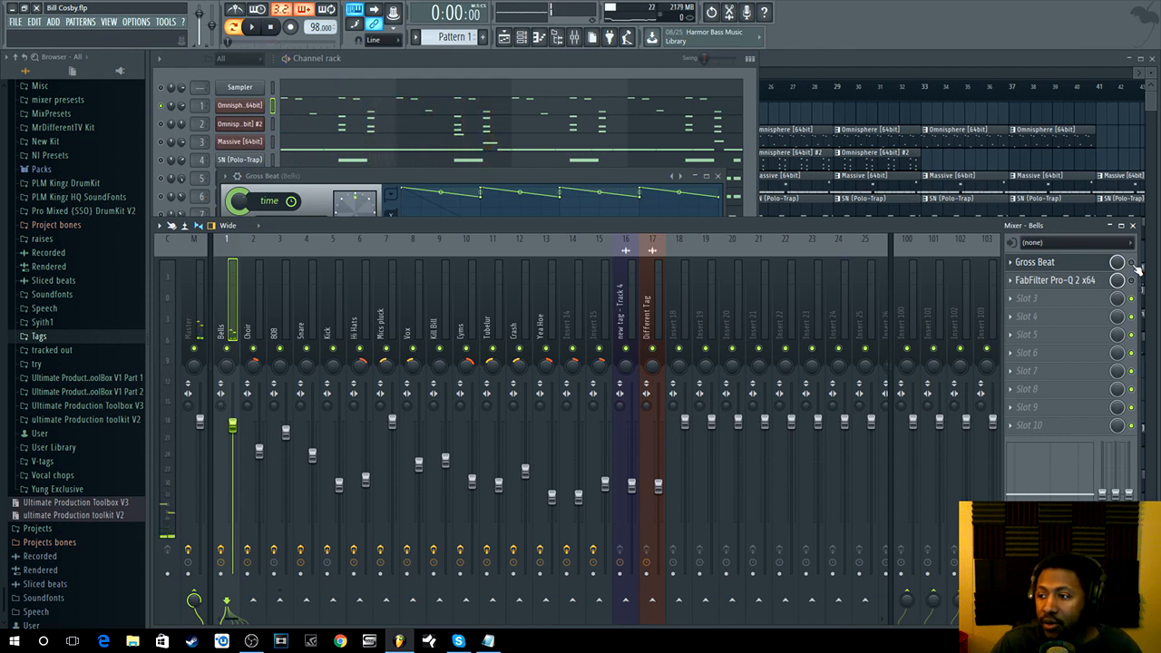
click(1131, 262)
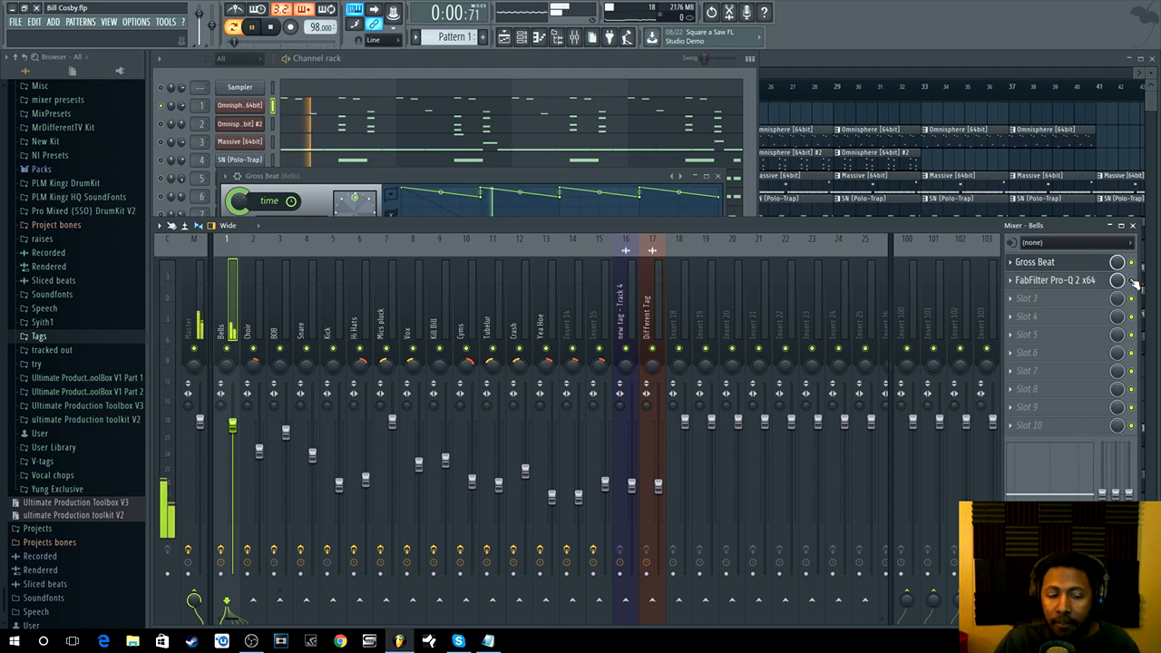
key(space)
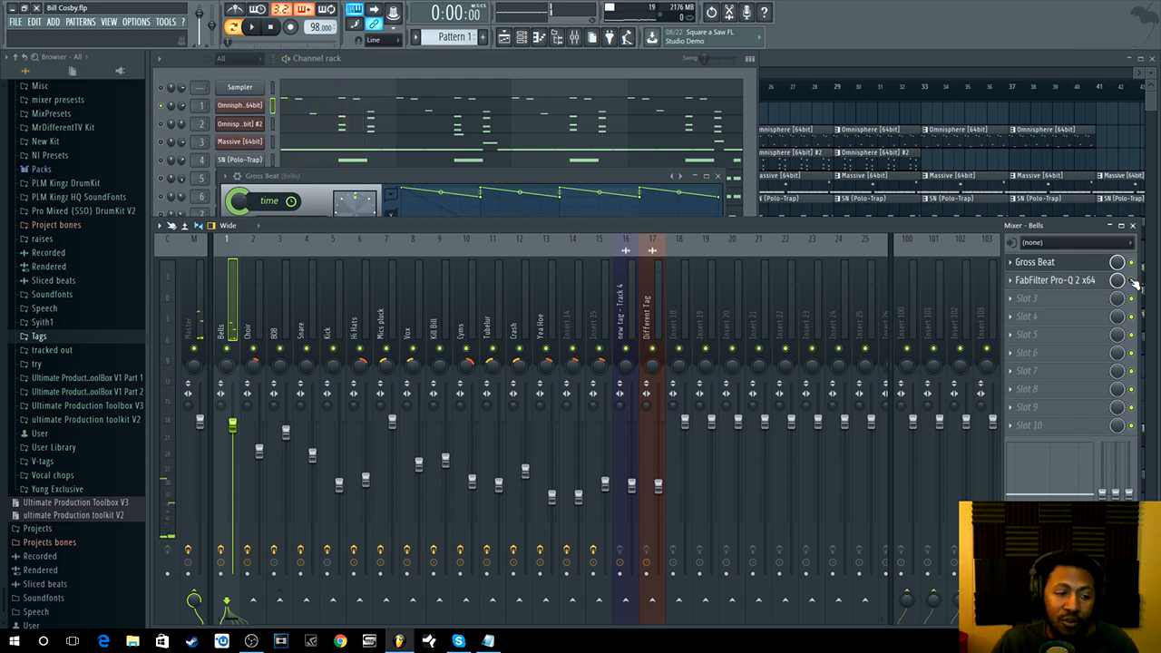
- Audition the low-cut band of FabFilter Pro-Q 2 on the Bells track during playback, toggling its band solo and the effect
click(1079, 280)
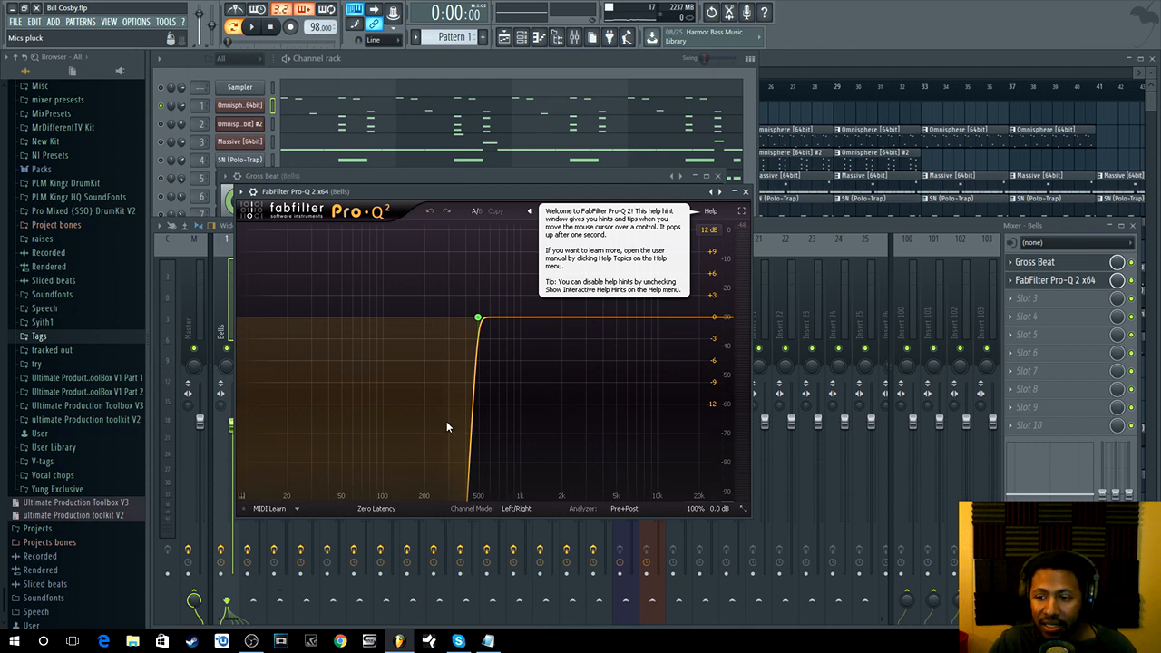
key(space)
click(495, 294)
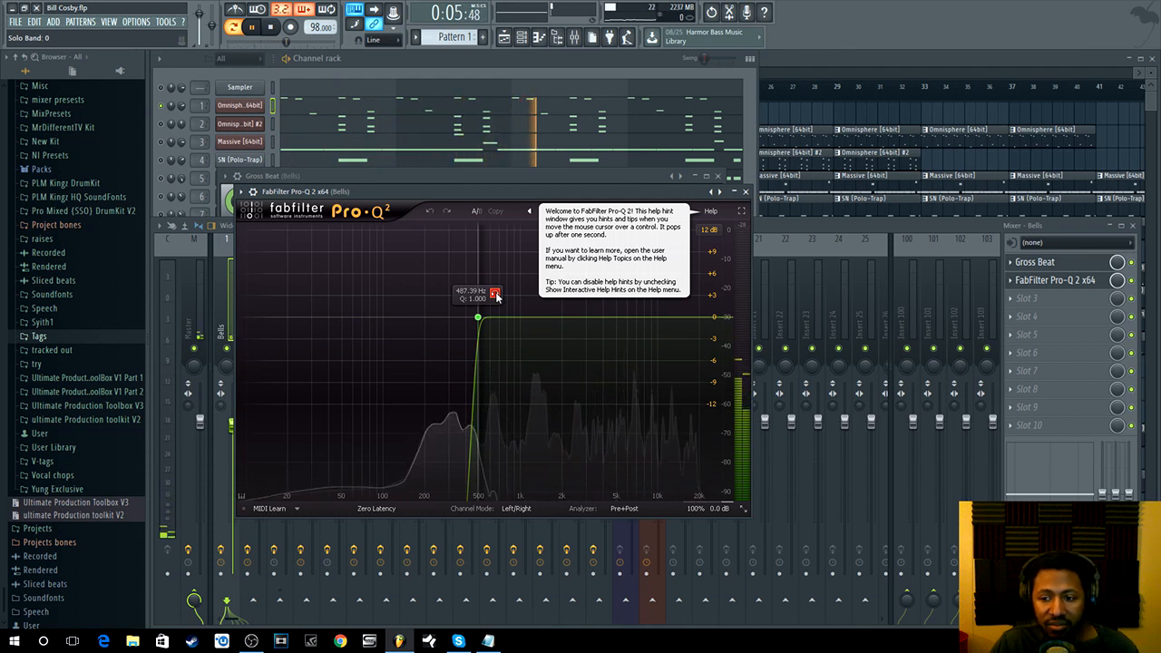
click(494, 293)
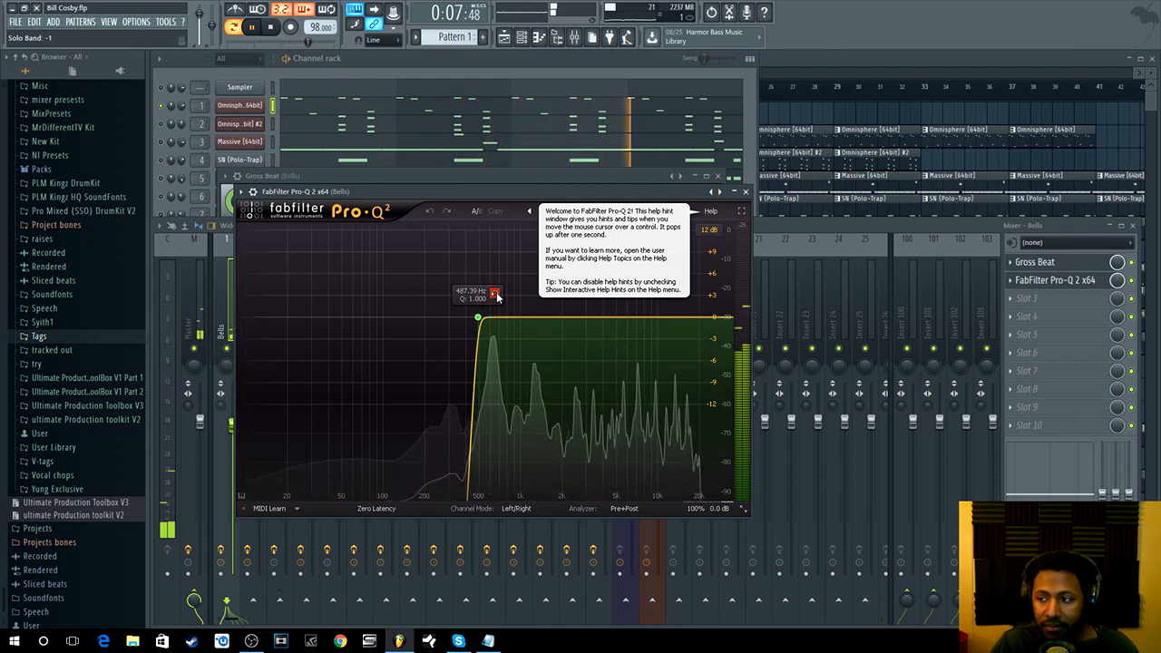
click(1136, 284)
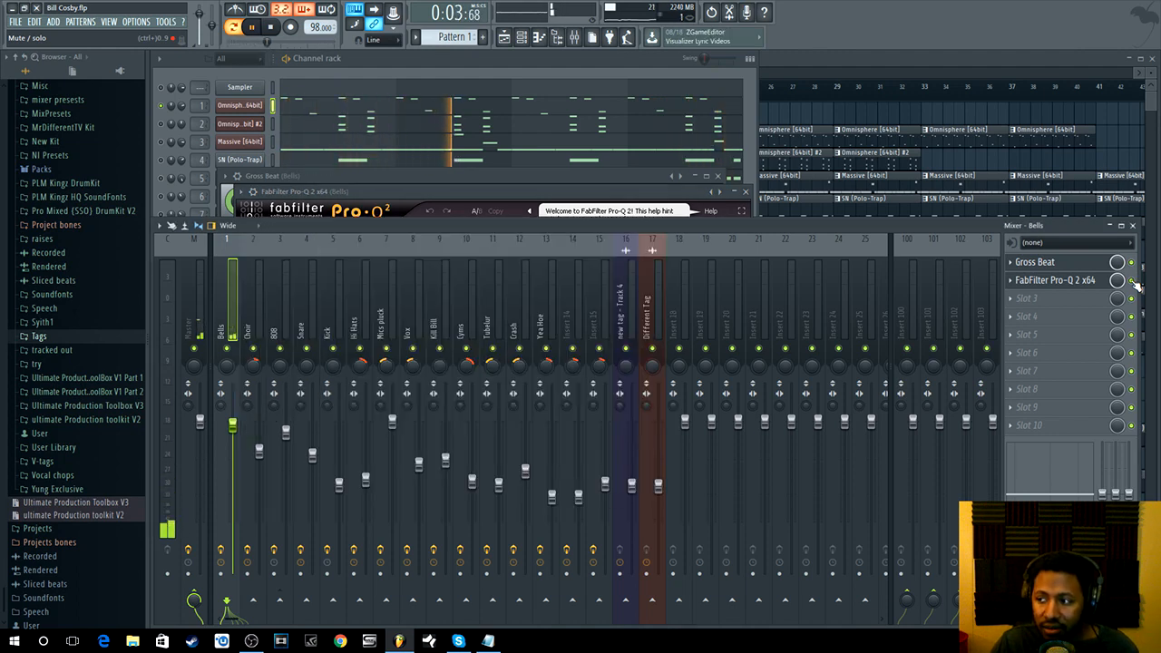
key(space)
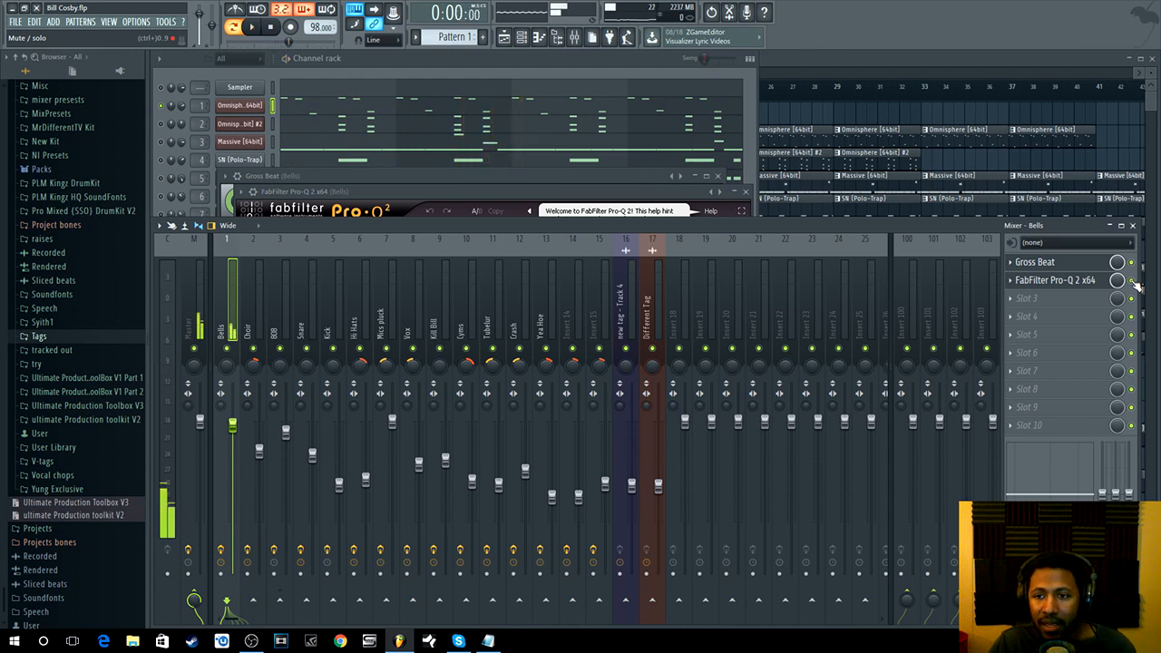
- Unsolo the first Omnisphere channel and open the Omnisphere #2 instrument with the Boys Choir Ahs patch
click(414, 61)
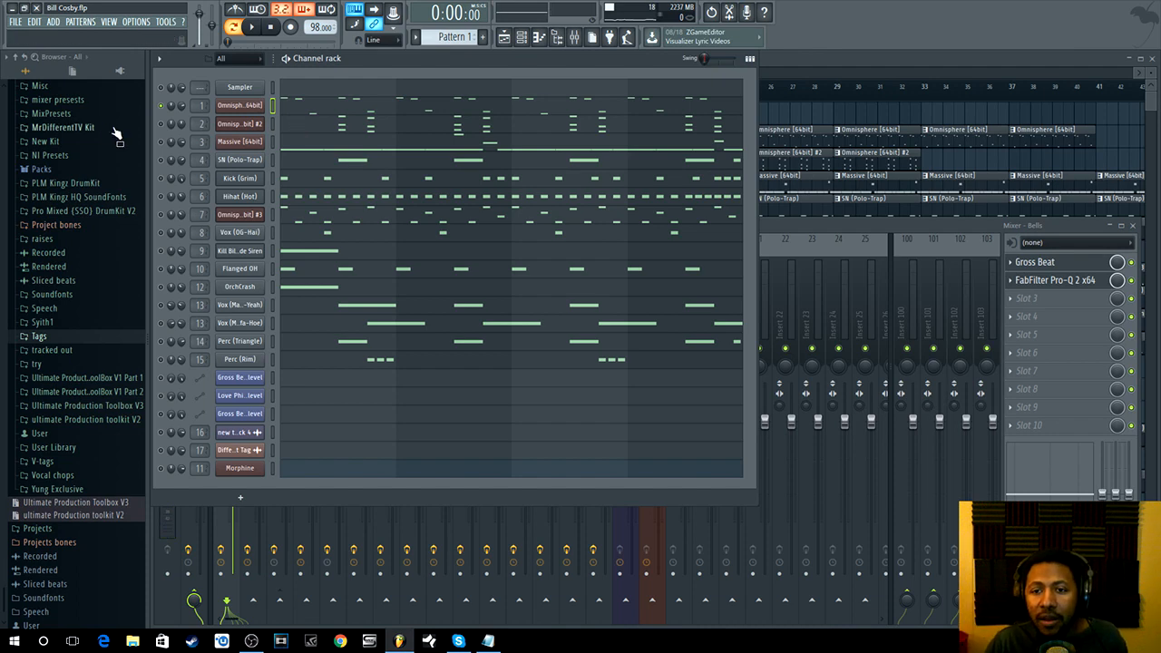
right_click(163, 125)
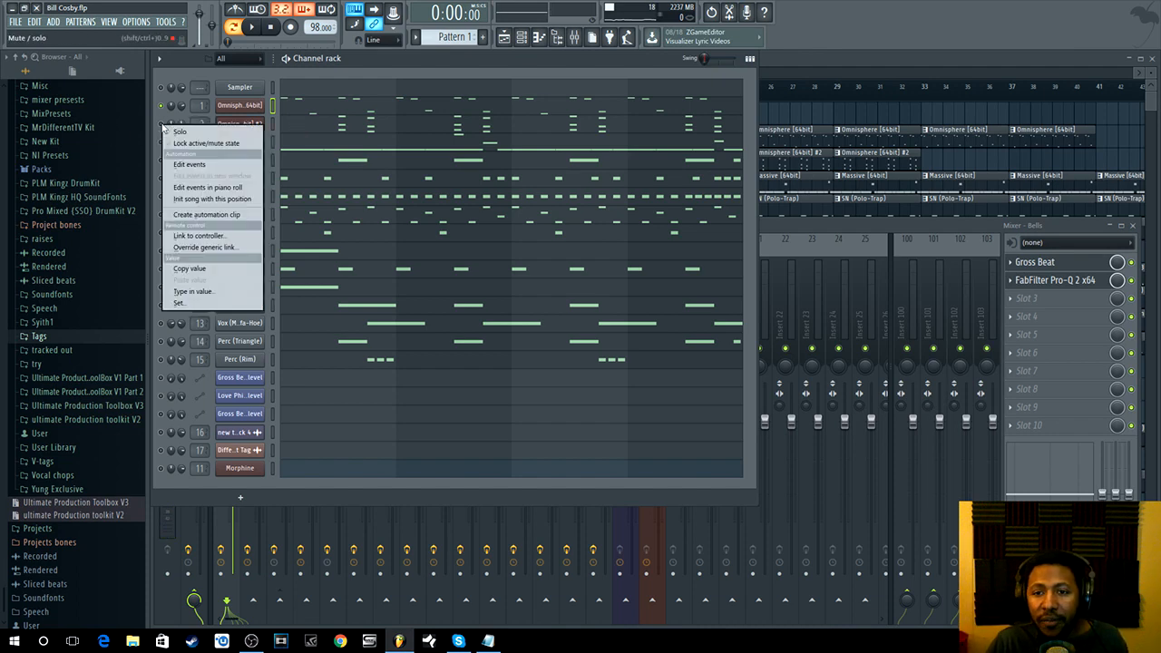
click(161, 106)
right_click(163, 128)
click(186, 136)
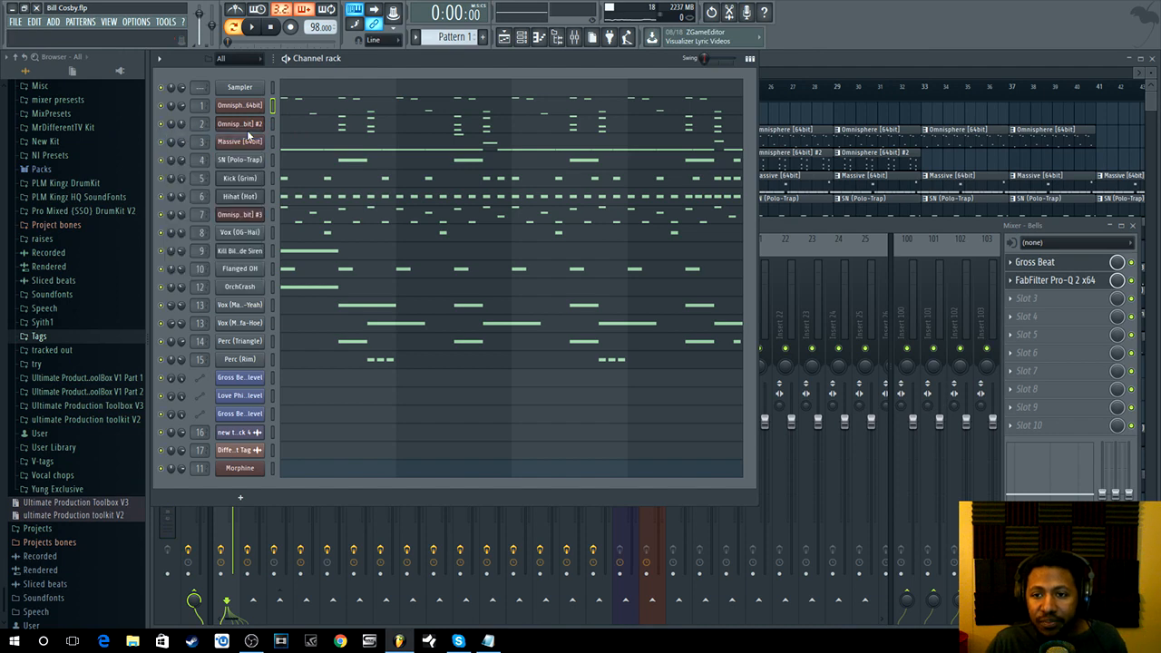
click(250, 127)
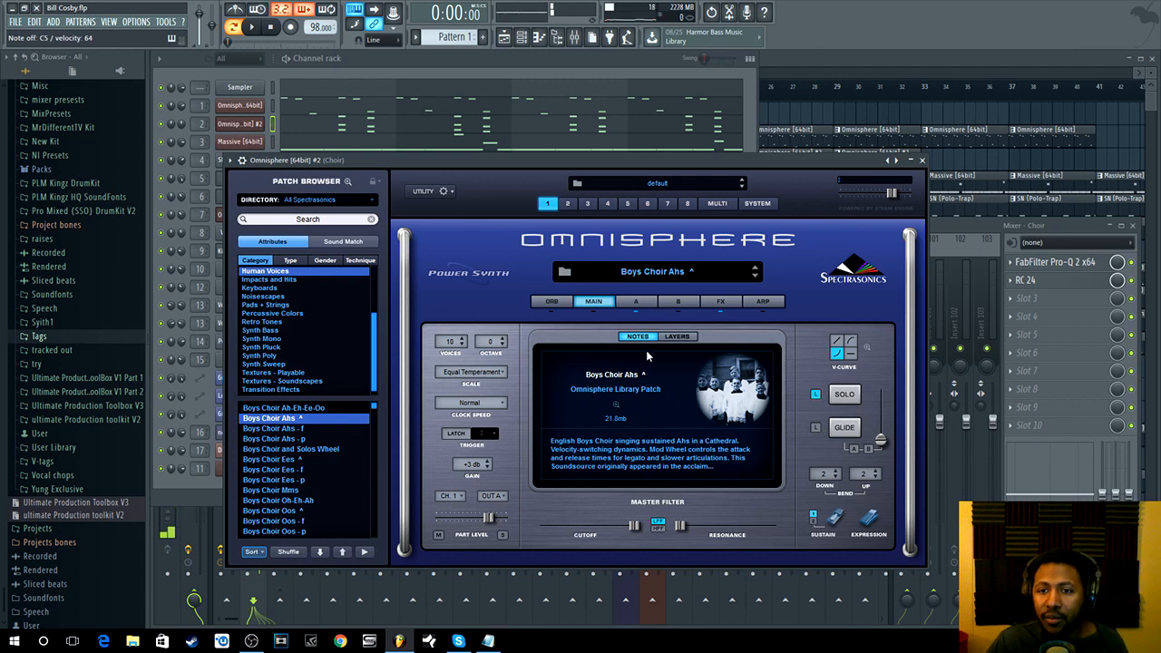
- Solo the Omnisphere #2 channel and listen to the choir pattern
right_click(160, 125)
click(173, 132)
key(space)
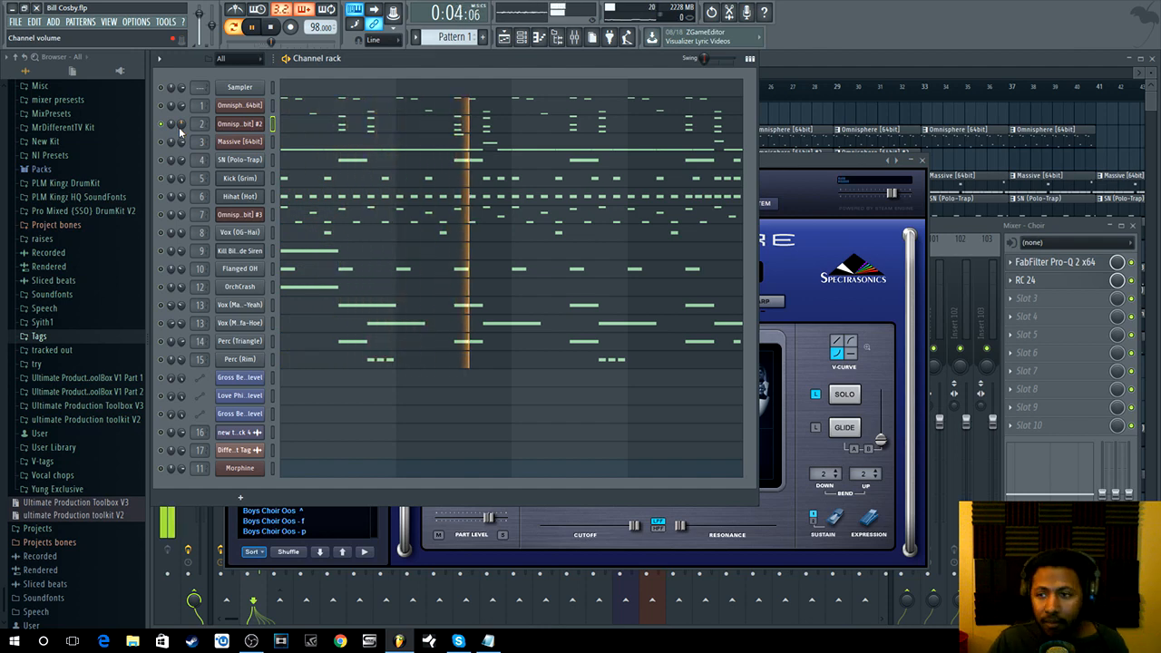
key(space)
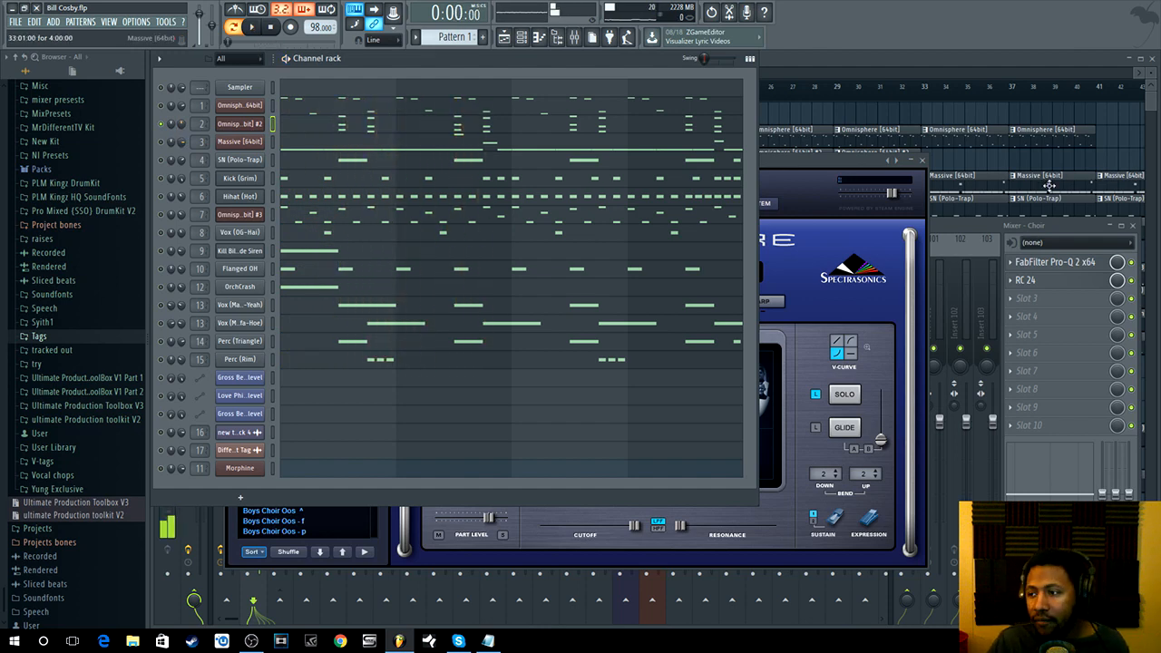
- Bypass RC 24 on the Choir mixer track and open its FabFilter Pro-Q 2 to examine the low cut
click(1098, 267)
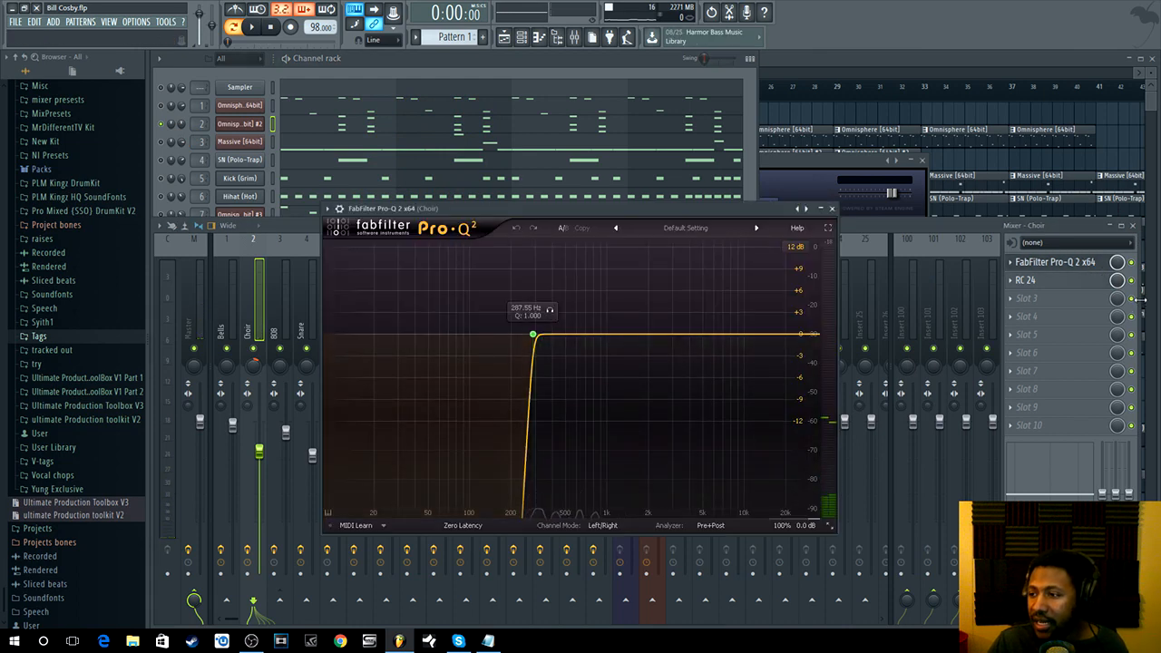
click(1131, 280)
click(1092, 262)
click(1092, 263)
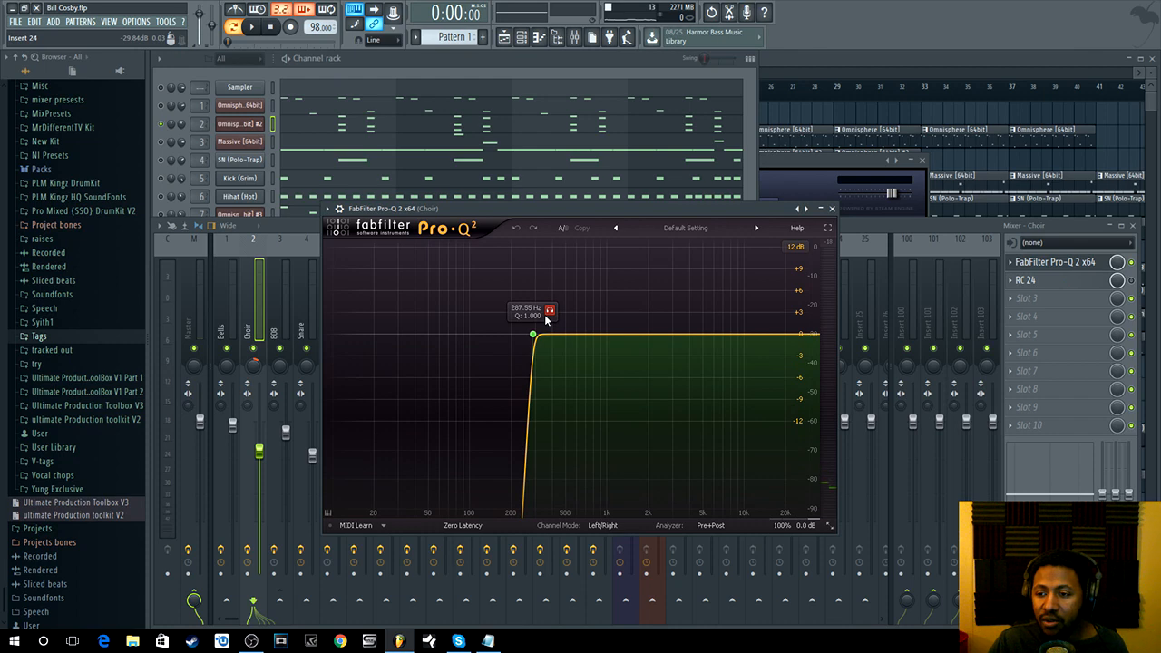
- Play the choir pattern while raising the Choir track's Pro-Q 2 low cut to about 308 Hz, with band solo off
key(space)
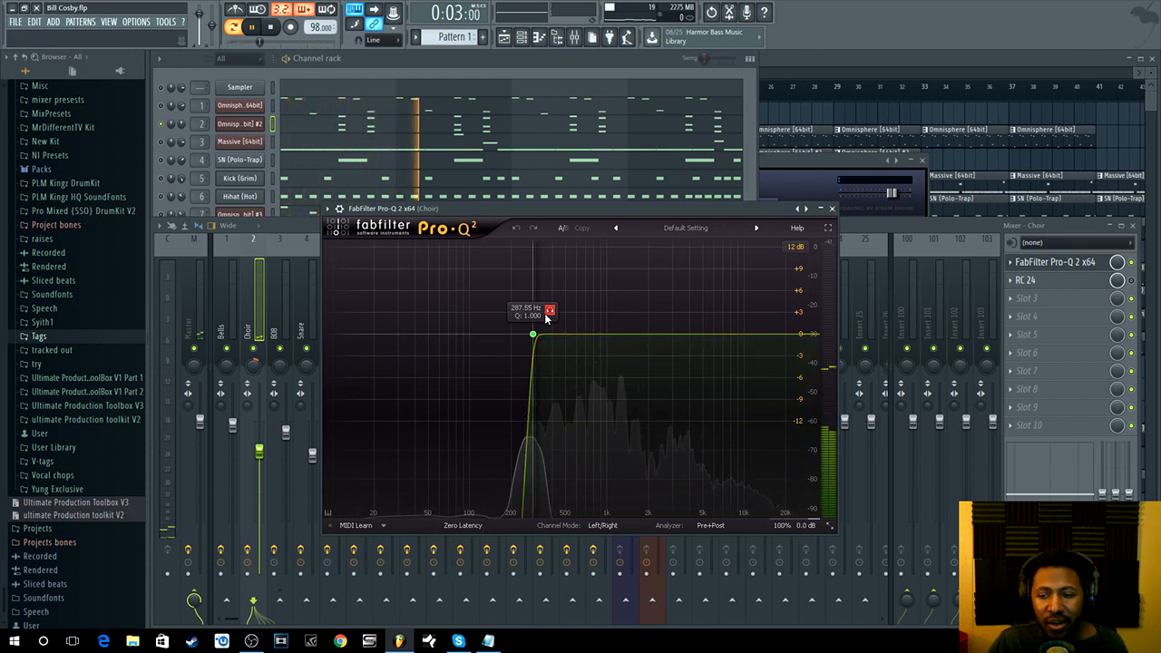
mouse_move(533, 334)
mouse_down()
mouse_move(523, 334)
mouse_move(549, 339)
mouse_up()
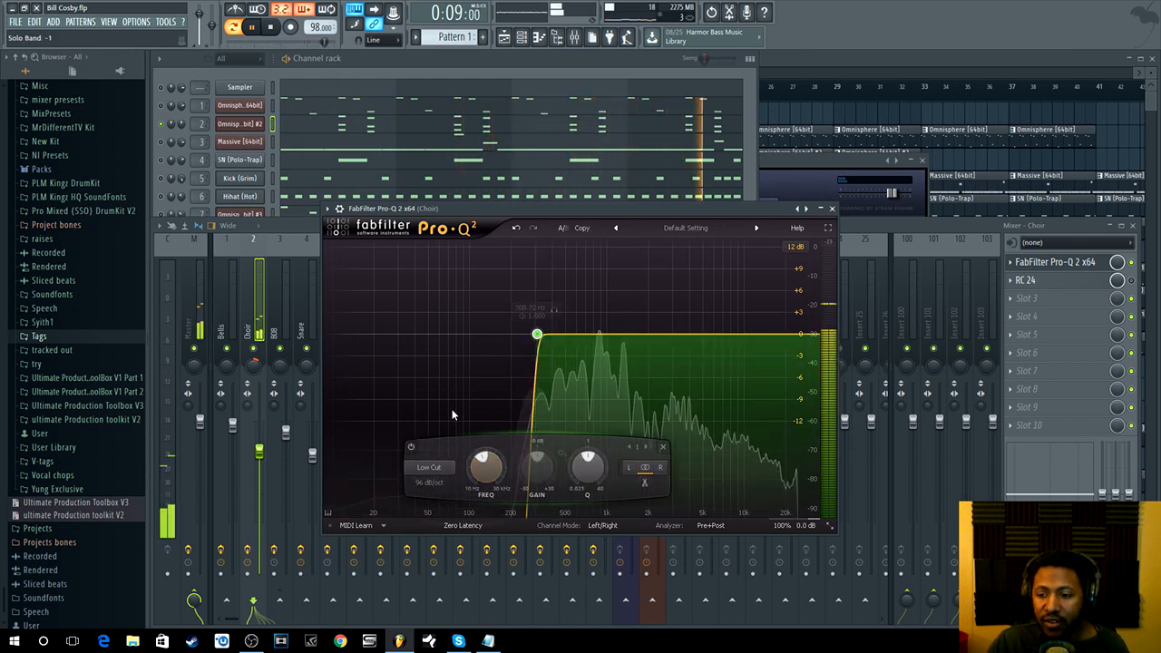
key(space)
- Re-enable RC 24 on the Choir mixer track and open it to examine its reverb settings
click(1131, 280)
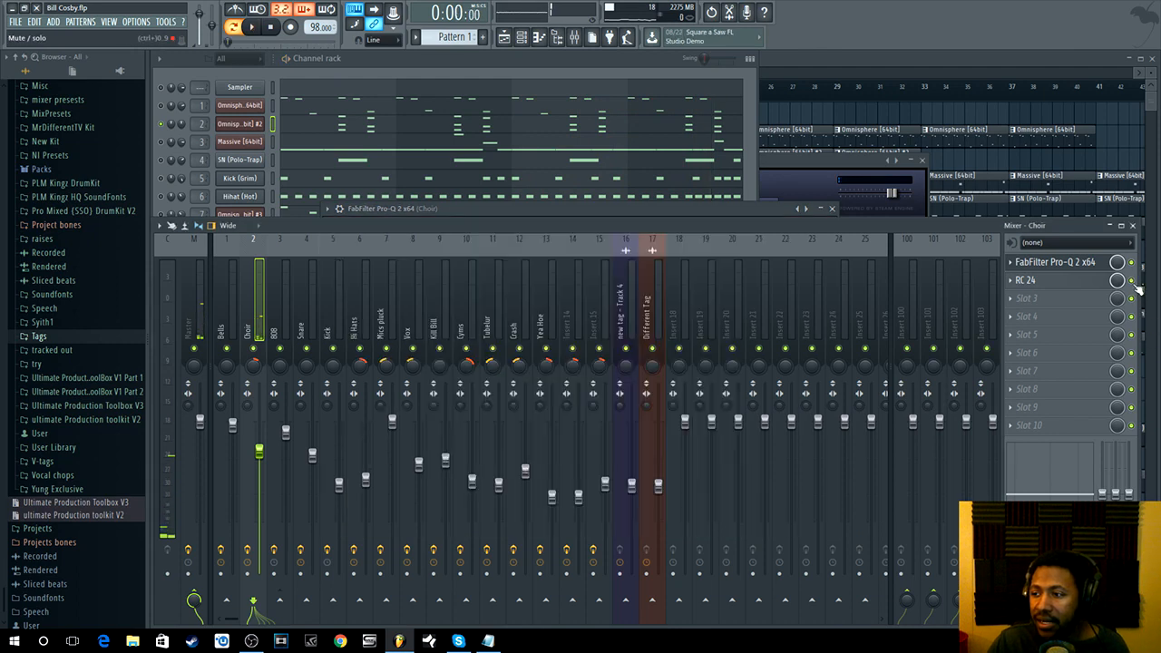
click(1086, 283)
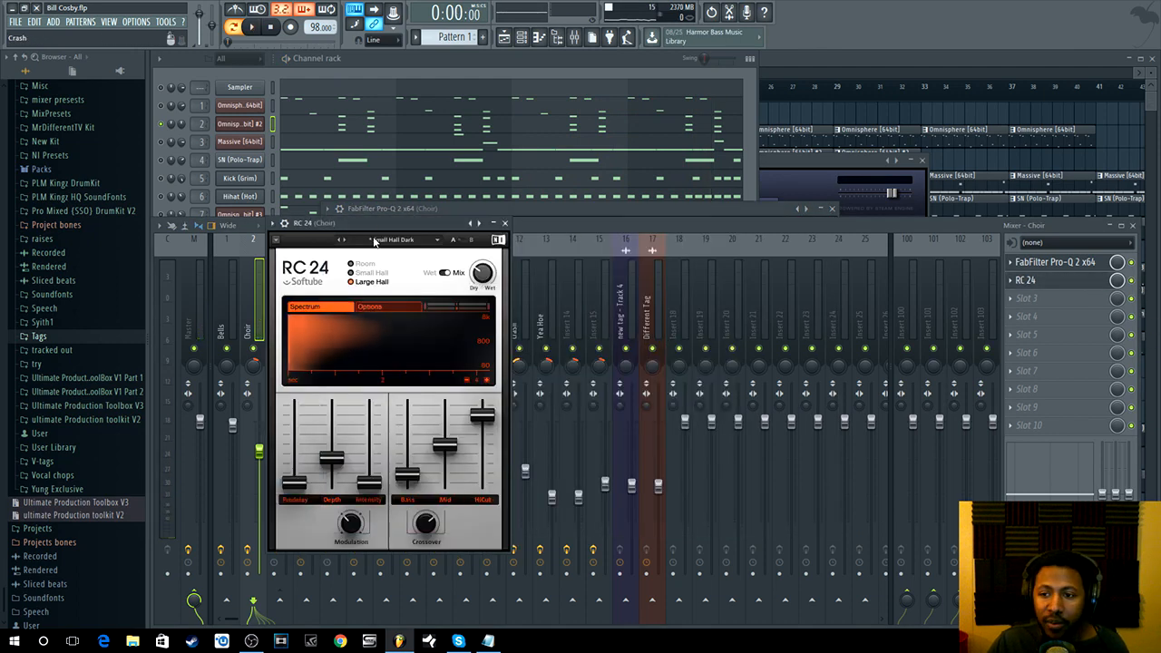
drag(375, 229, 524, 178)
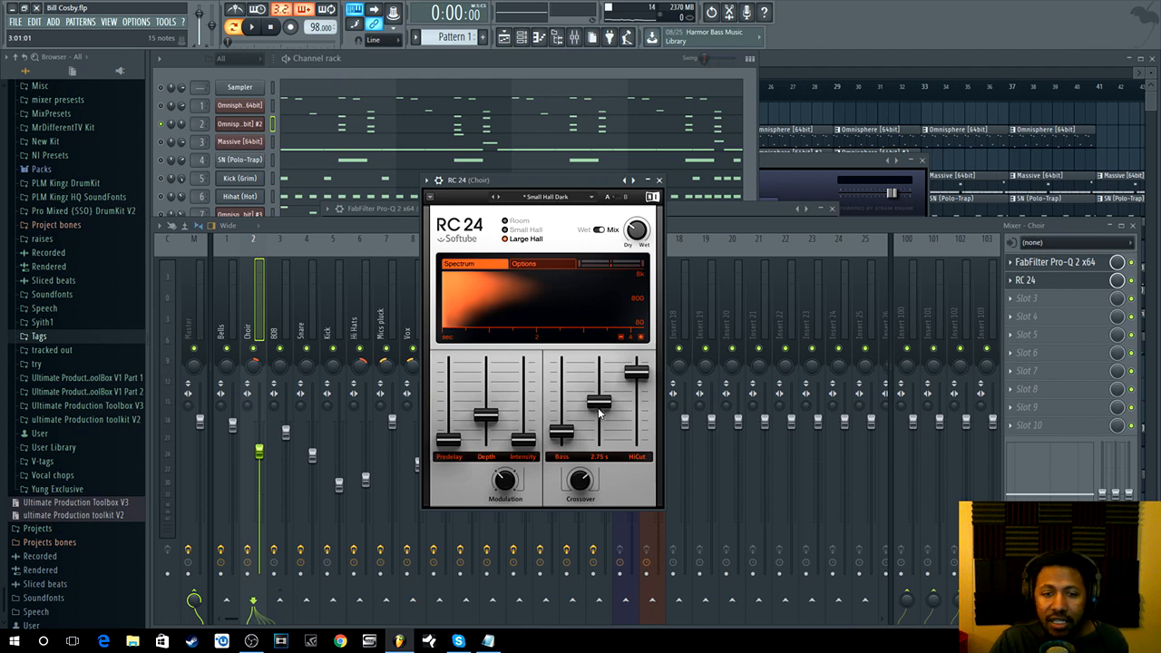
- Play the choir pattern and compare its sound with RC 24 bypassed and enabled
key(space)
click(1134, 283)
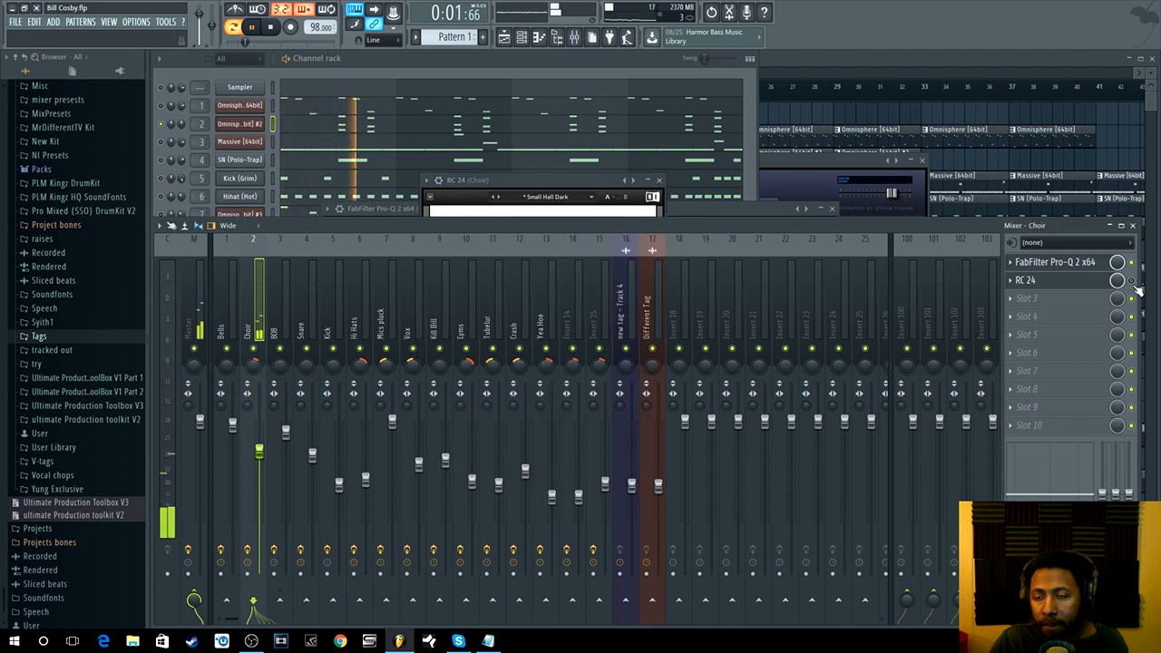
click(1134, 283)
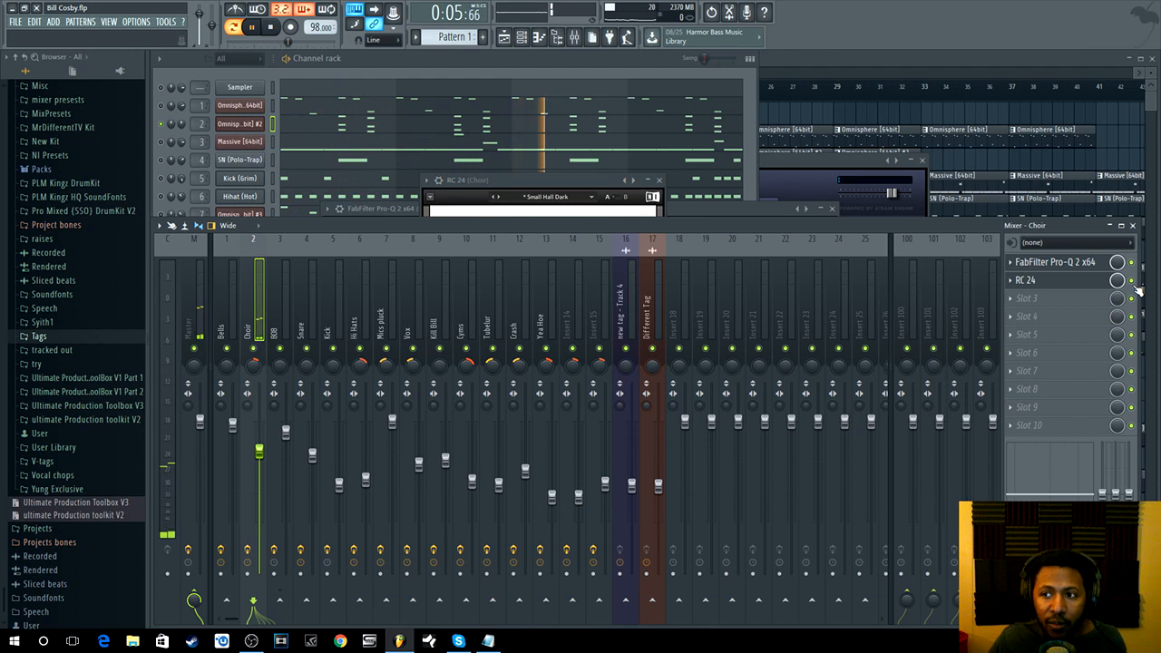
key(space)
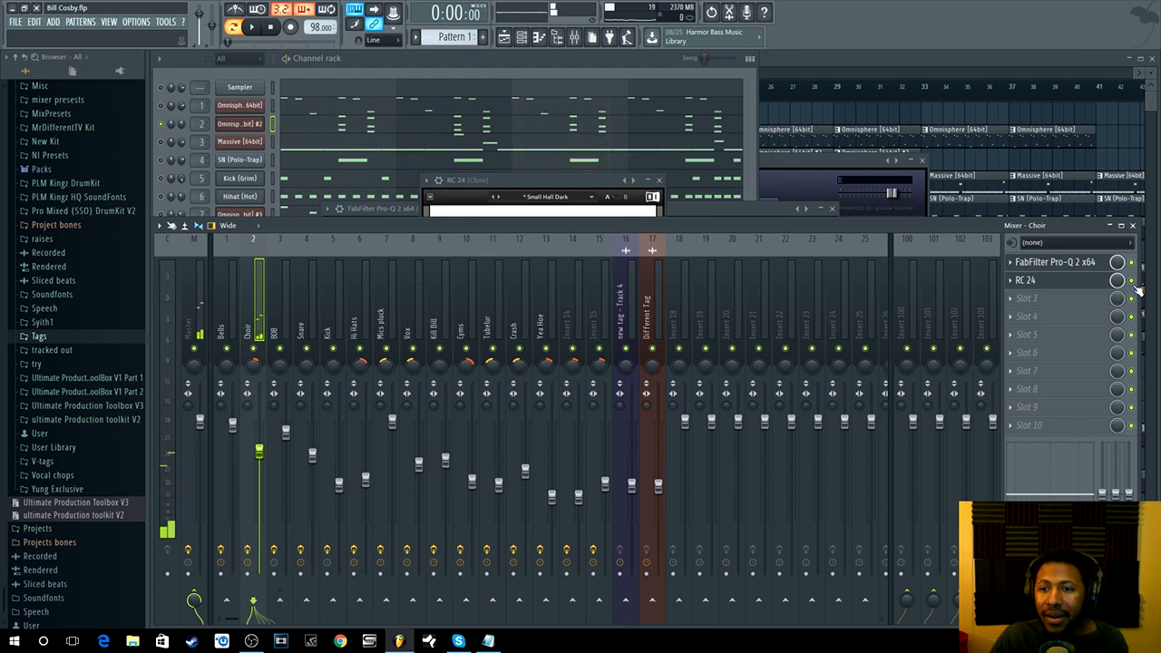
- Solo the Massive channel, view its instrument window and close it again
right_click(160, 142)
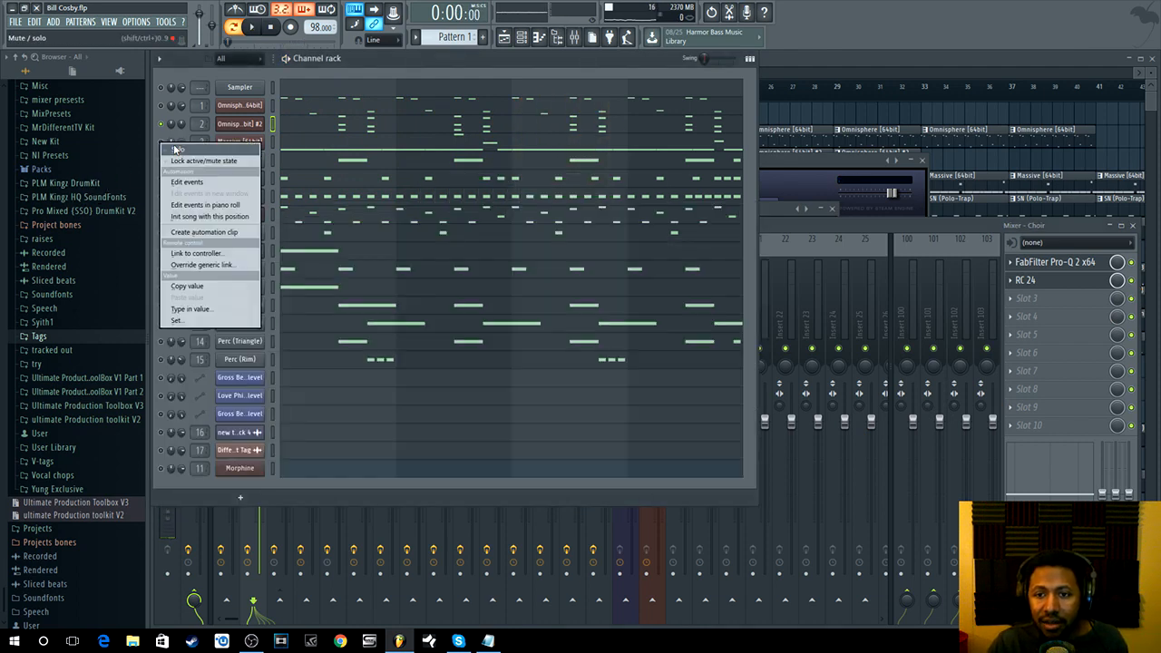
click(175, 148)
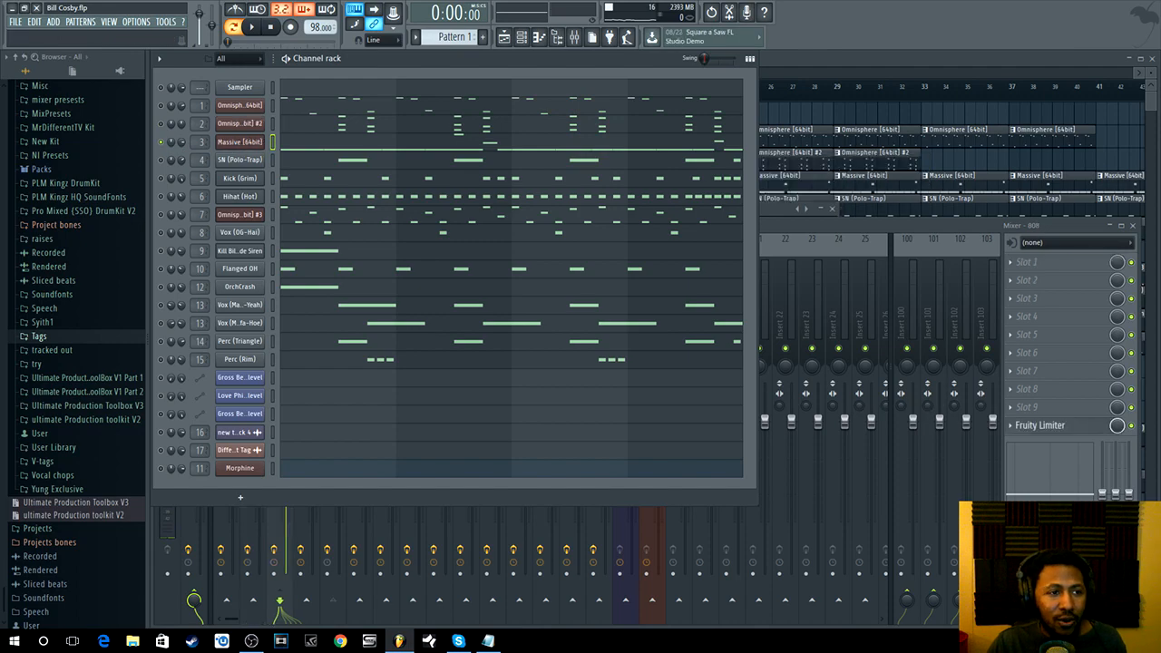
click(239, 143)
drag(218, 221, 690, 71)
click(873, 70)
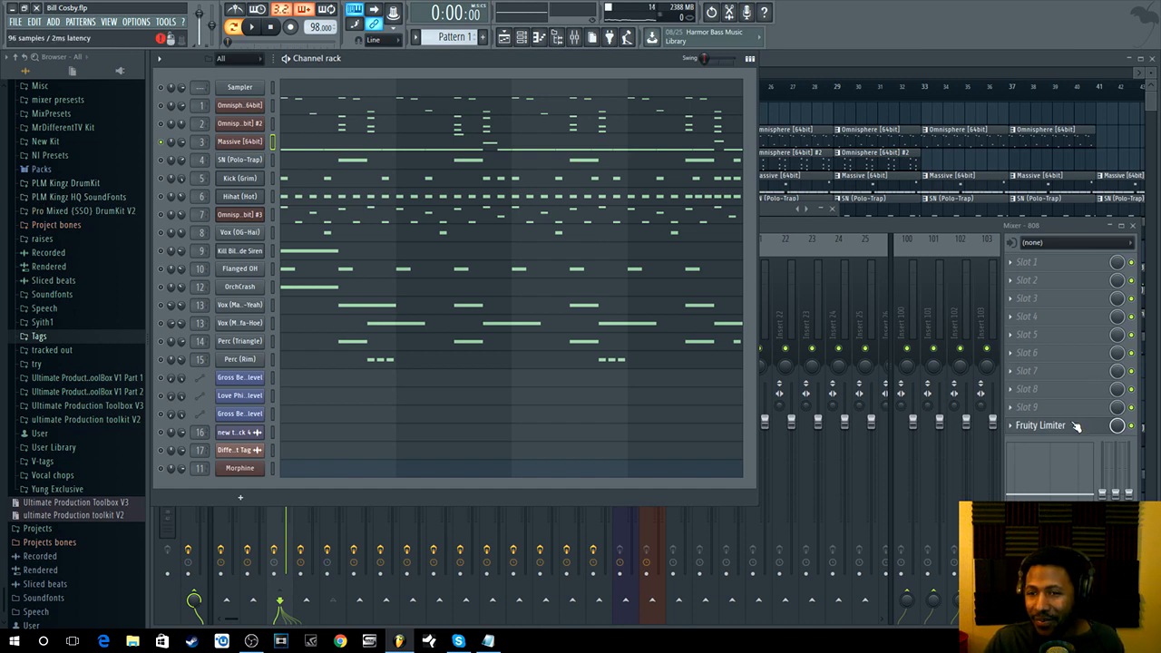
- Listen to the soloed Massive 808 pattern and examine its notes in the piano roll
click(255, 27)
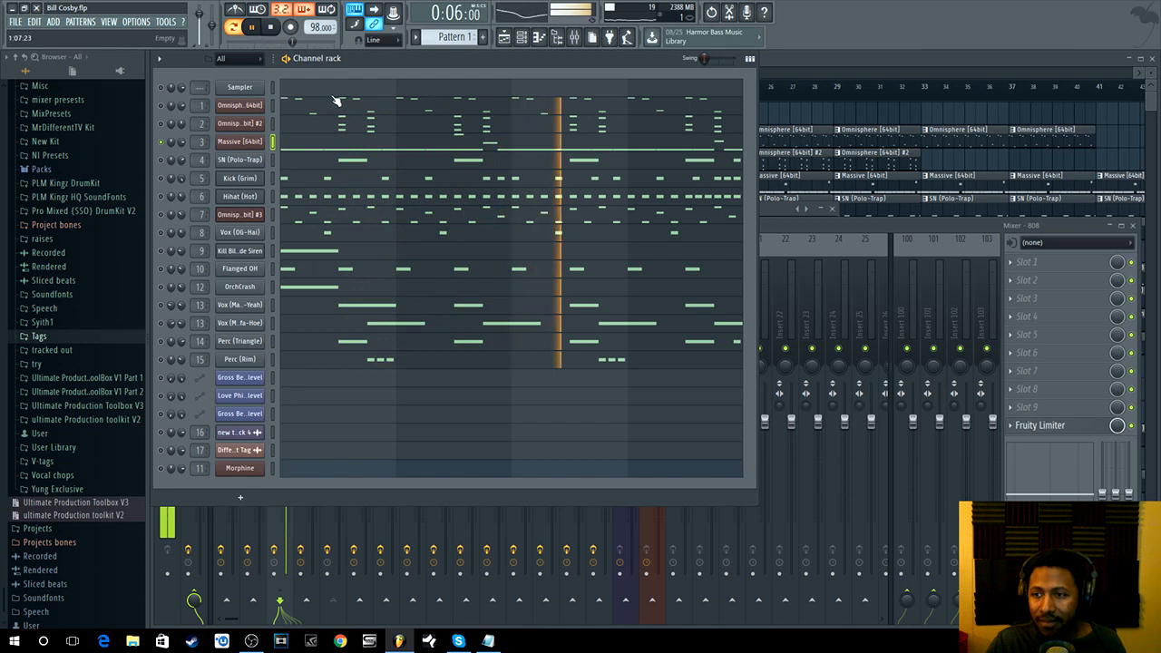
click(446, 150)
scroll(409, 267, down, 5)
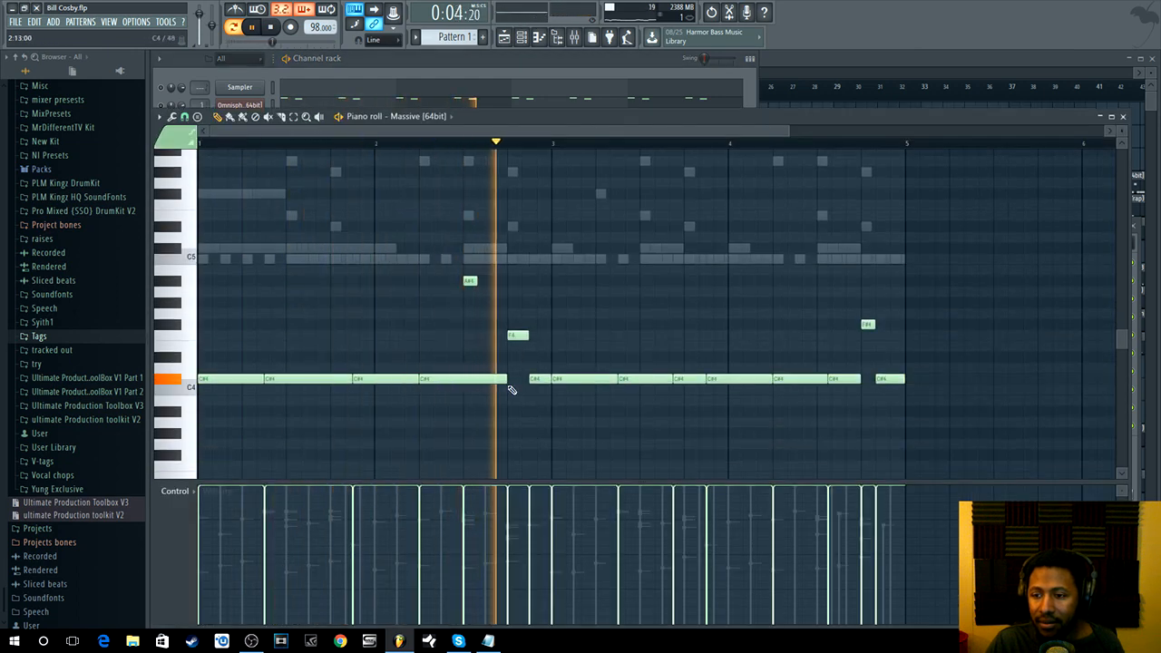
key(space)
- Shorten the C#4 note to end where A#4 starts, add a C#4 between A#4 and the next note, and play the result
drag(505, 379, 481, 384)
click(481, 379)
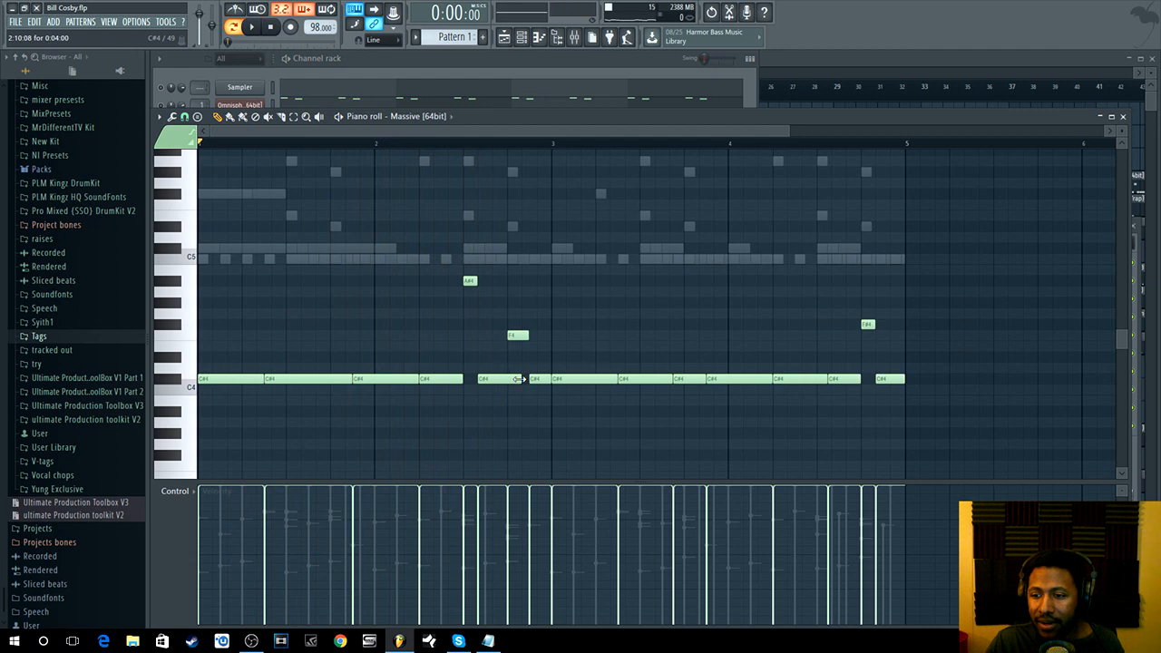
click(402, 143)
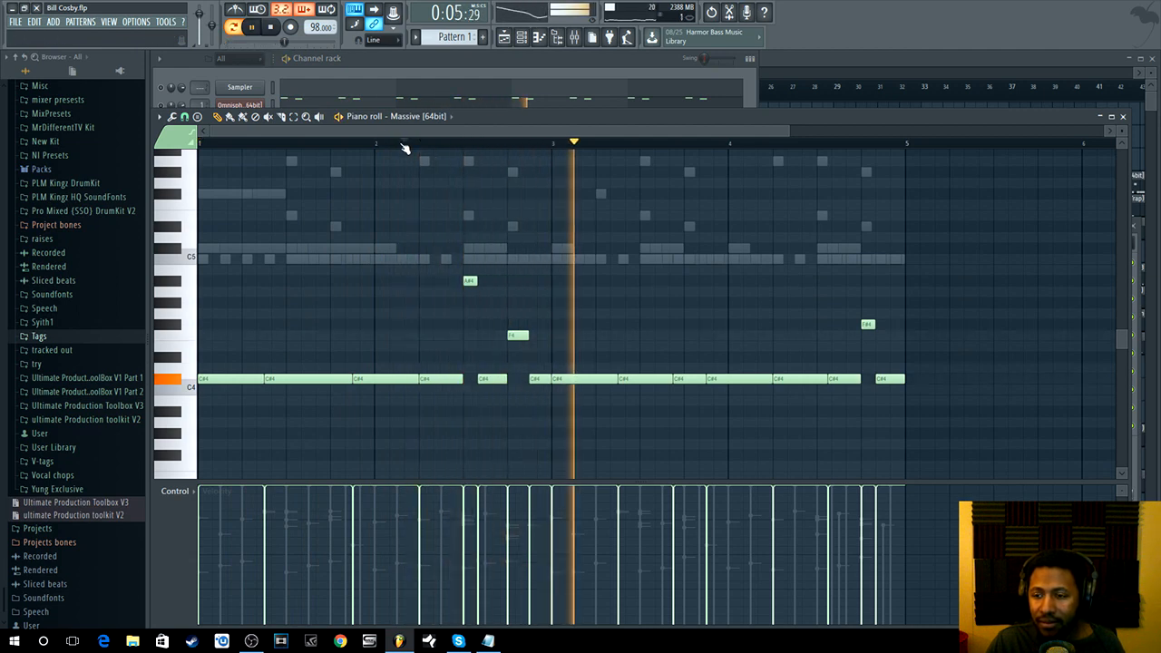
key(space)
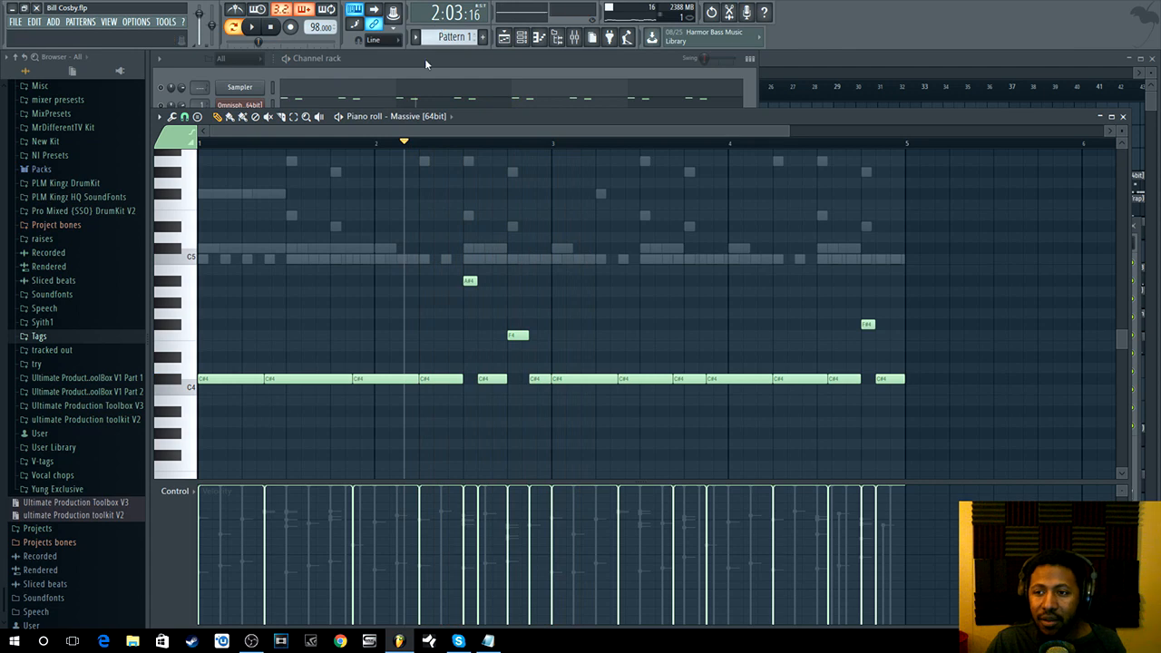
- Open the Fruity Limiter on the 808 mixer track to view its settings and close it
click(424, 60)
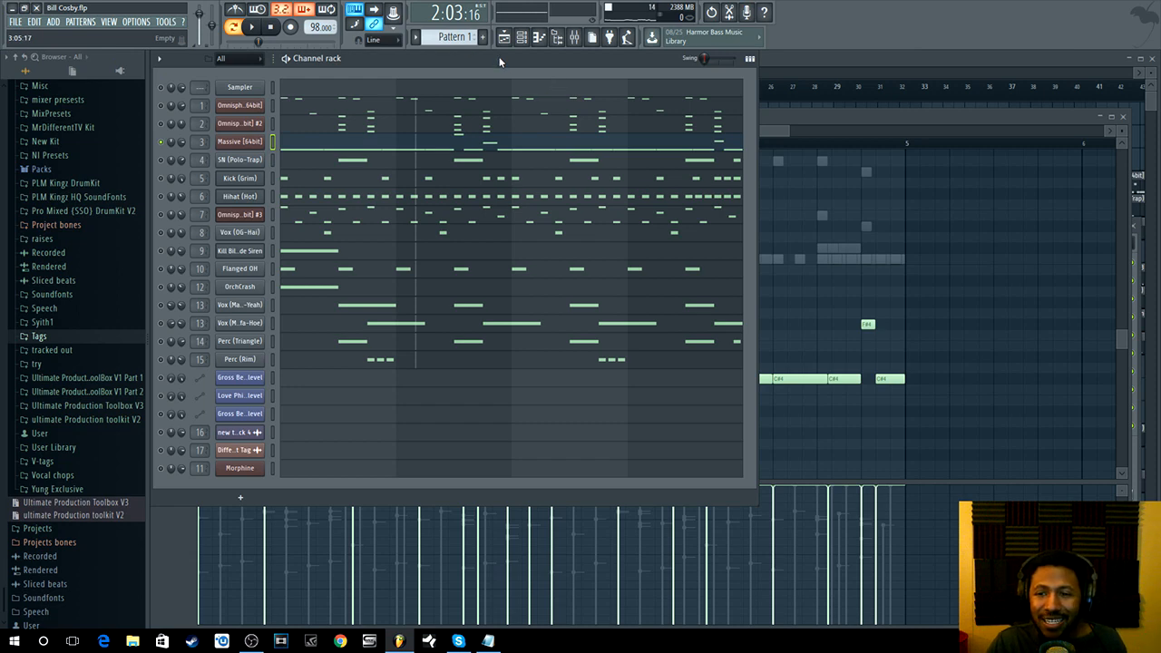
click(201, 142)
click(1036, 426)
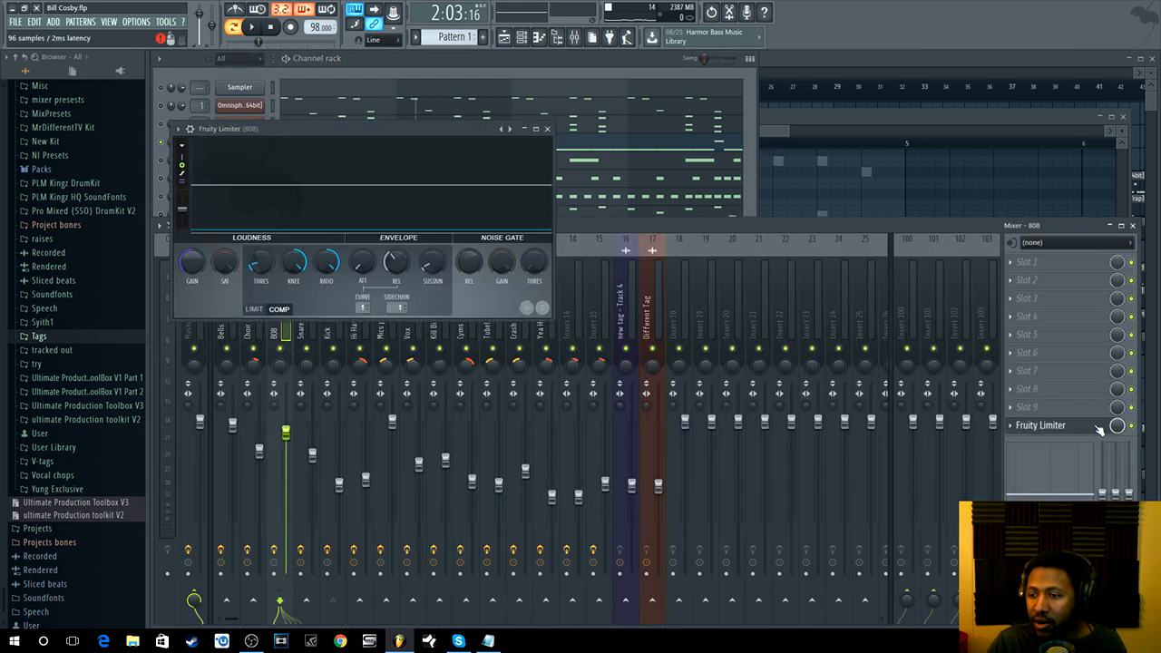
click(1036, 427)
- Solo the SN (Polo-Trap) channel, open its sampler settings and preview the snare sample
click(423, 60)
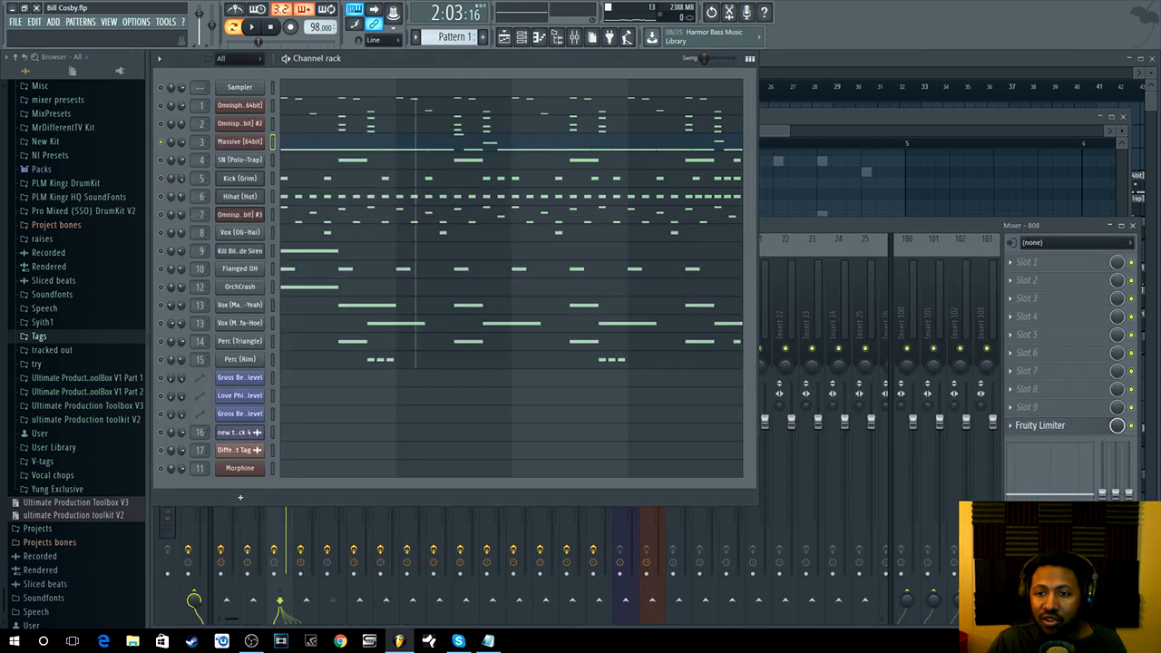
right_click(165, 165)
click(168, 169)
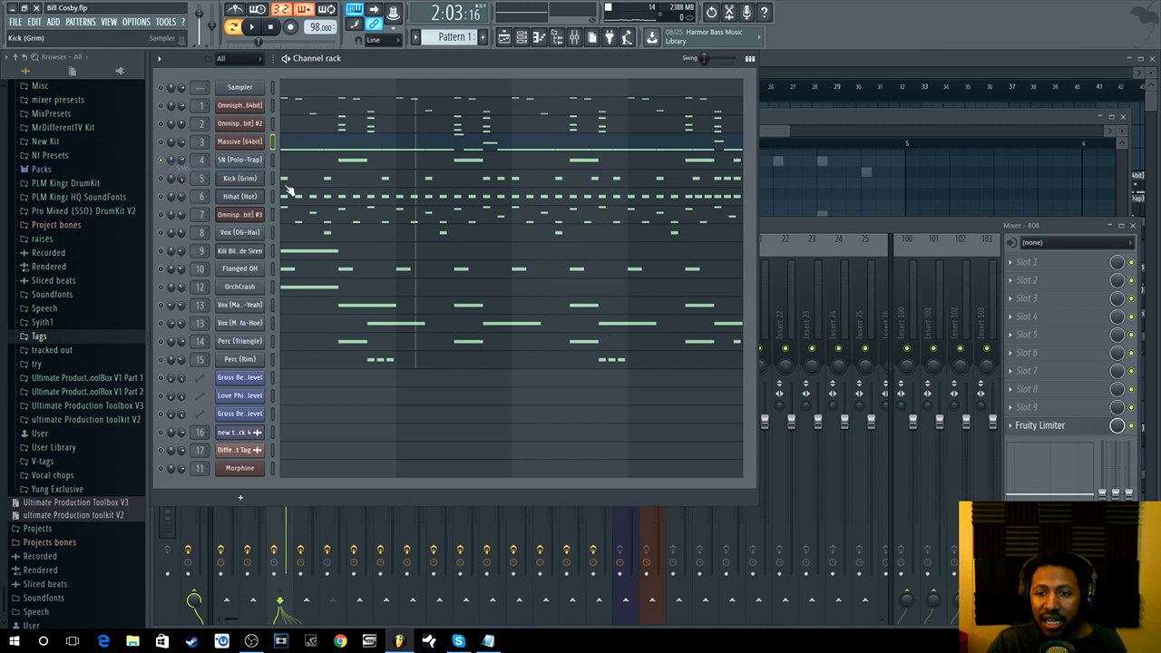
click(231, 160)
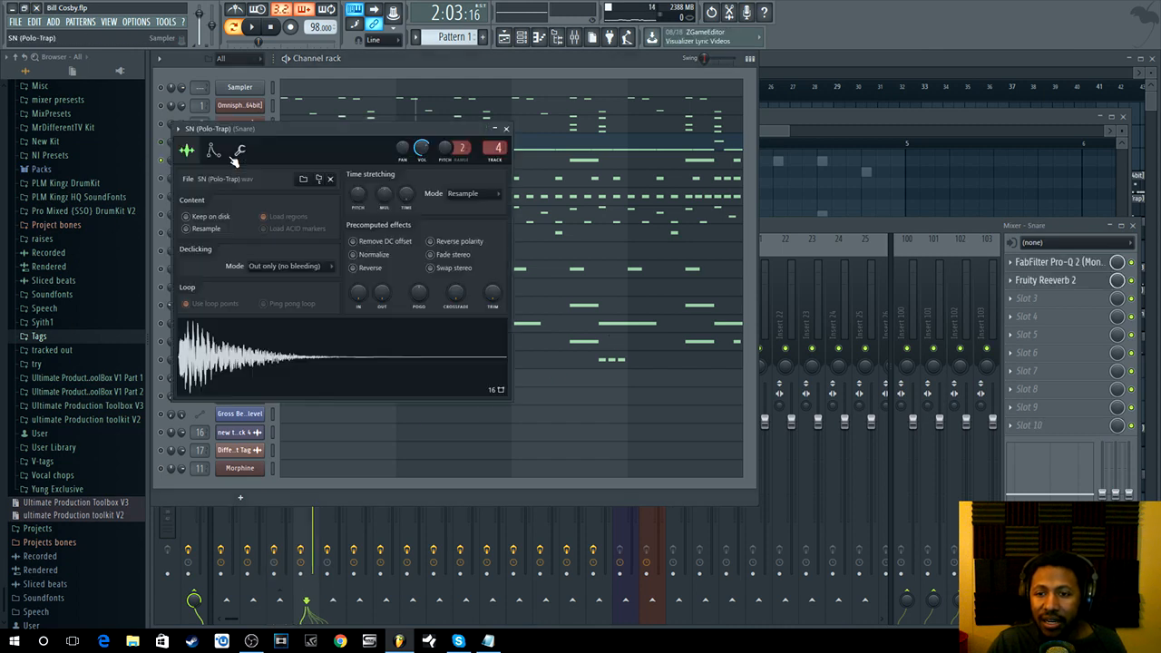
click(256, 367)
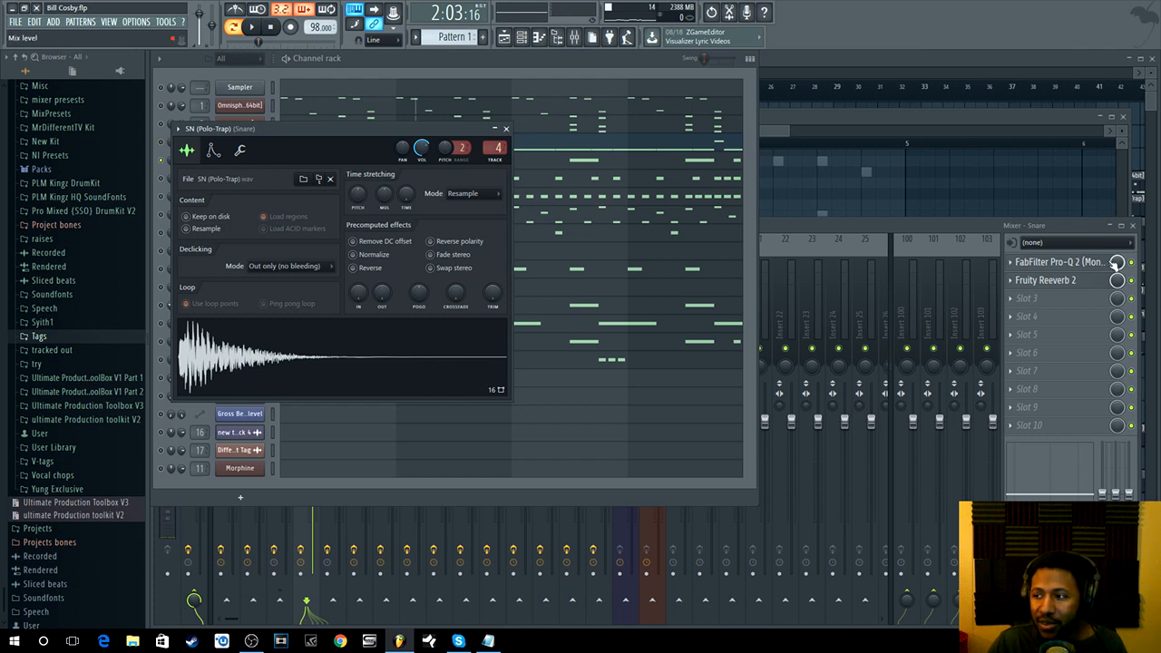
click(336, 374)
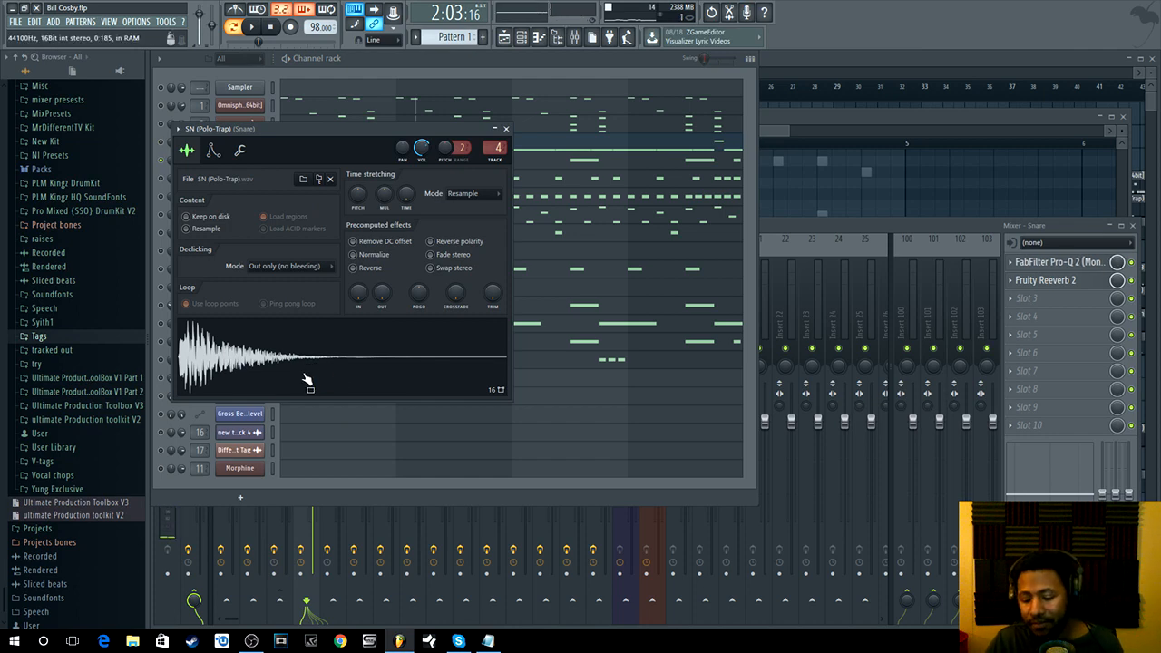
click(300, 381)
- Examine the Snare track's Pro-Q 2 low cut, auditioning the snare with both effects bypassed before re-enabling only the EQ
click(1047, 270)
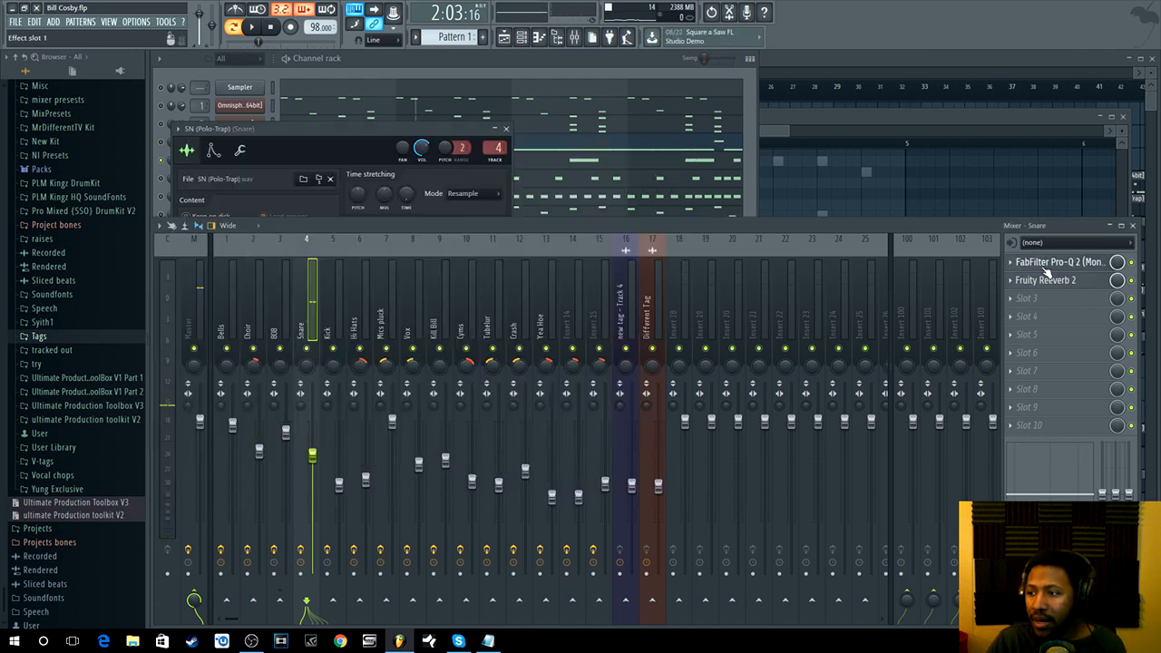
click(1048, 262)
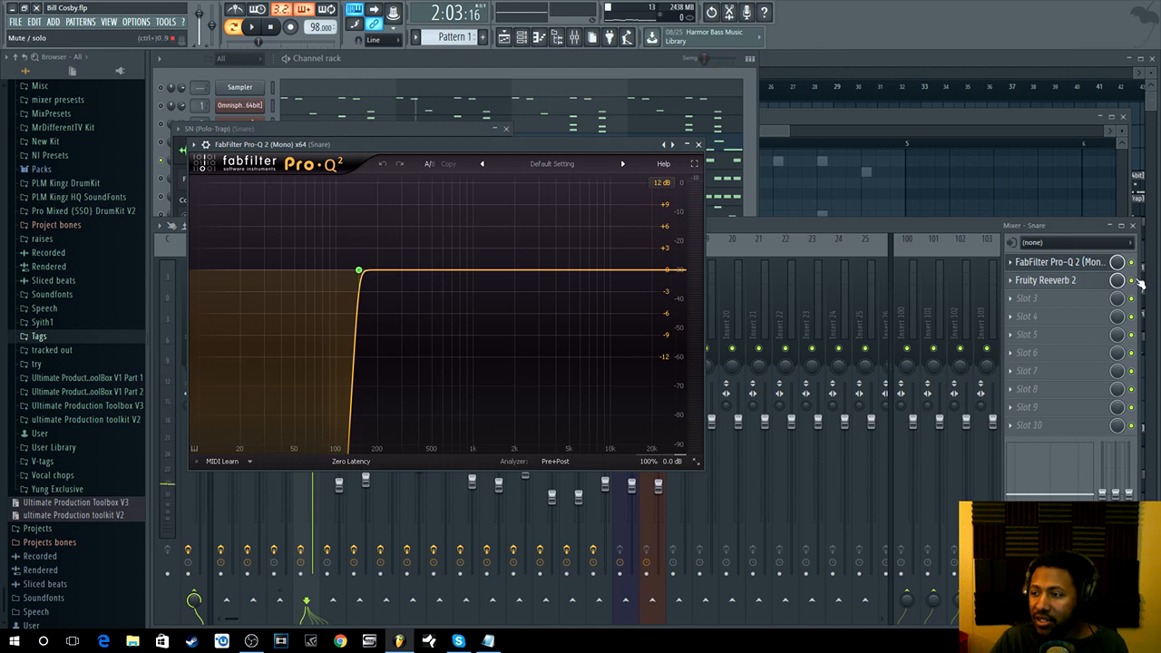
click(1132, 280)
click(1130, 263)
click(1055, 261)
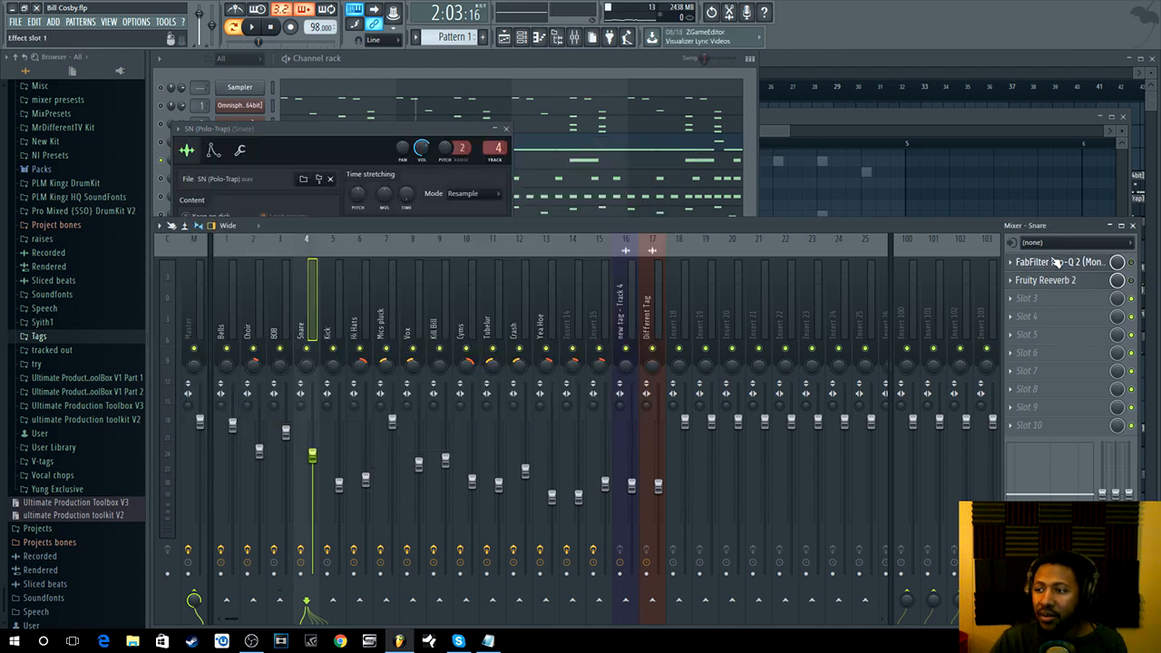
key(q)
key(q)
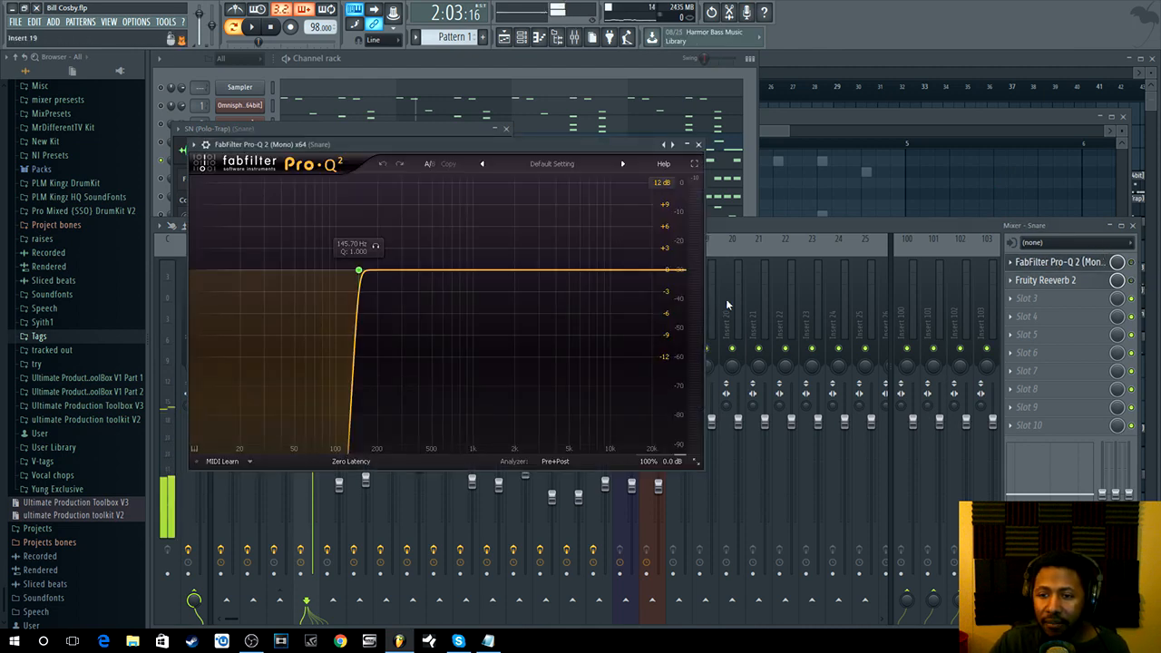
click(1139, 261)
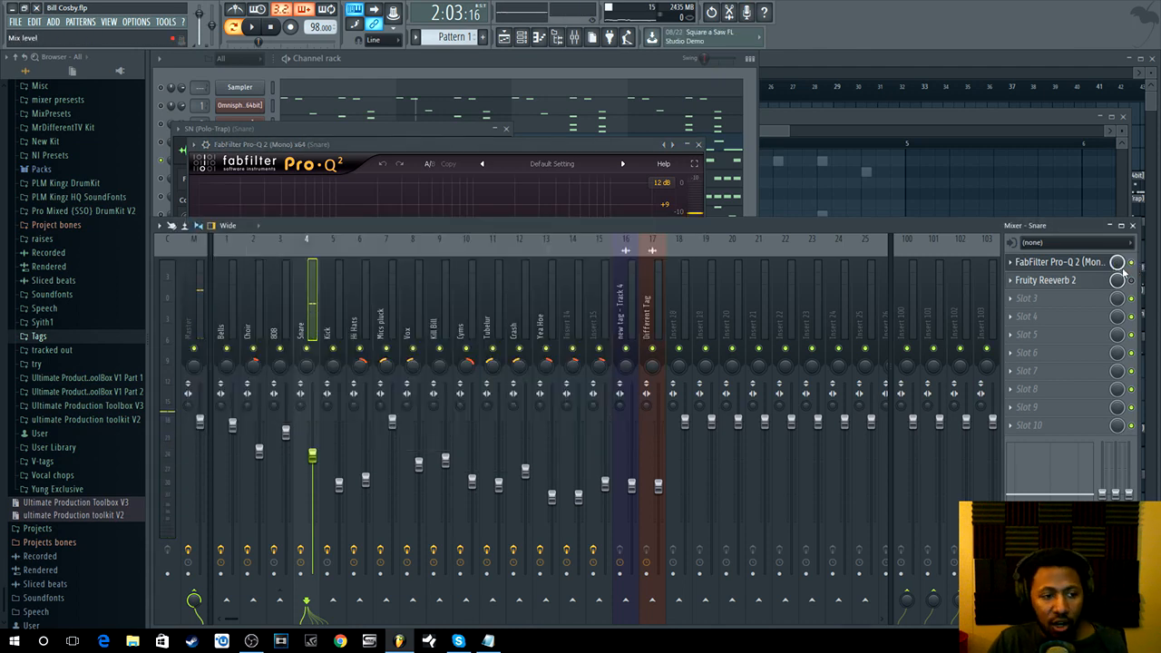
- Open Fruity Reeverb 2 on the Snare track and compare the snare with the reverb on and bypassed
click(1073, 283)
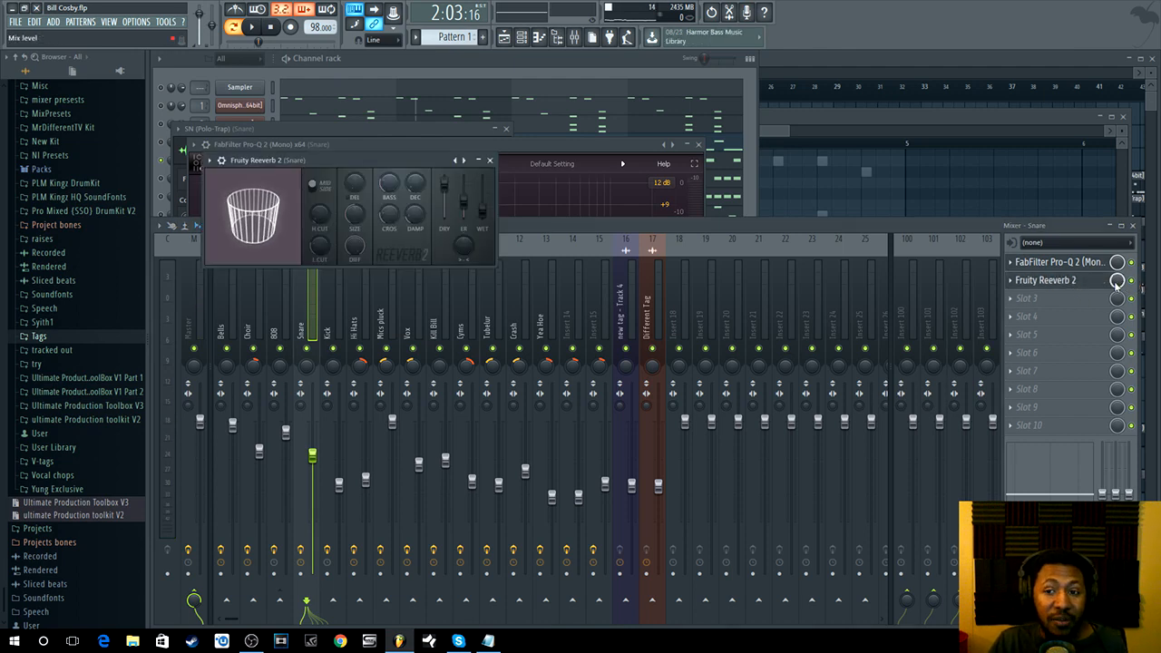
key(q)
key(q)
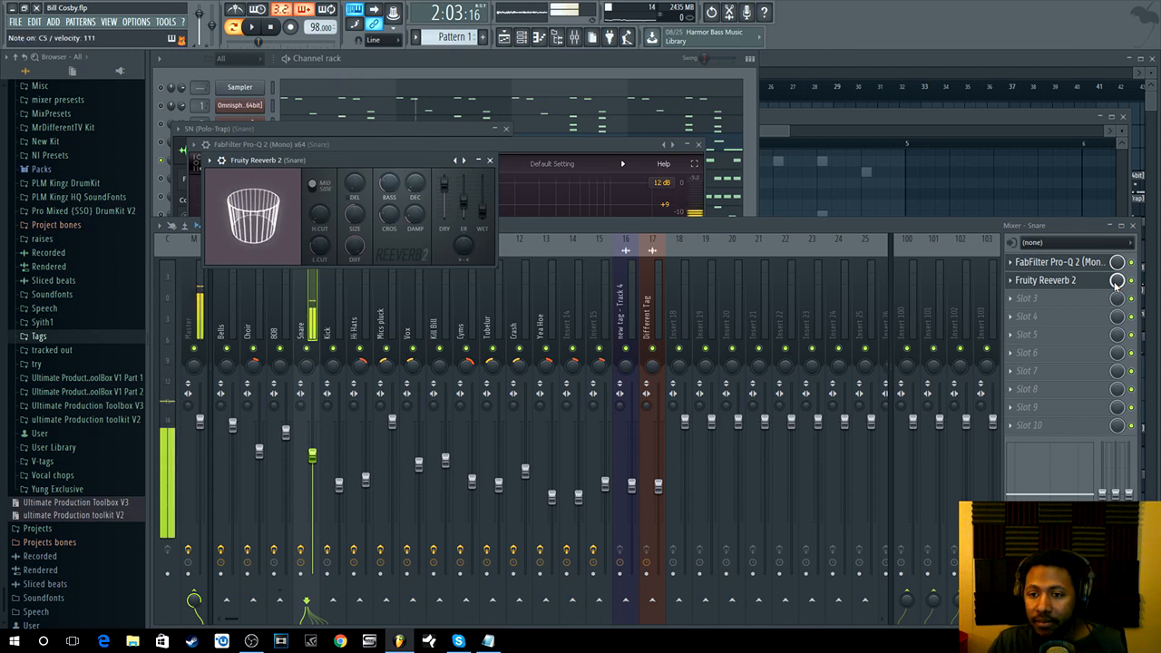
click(1131, 281)
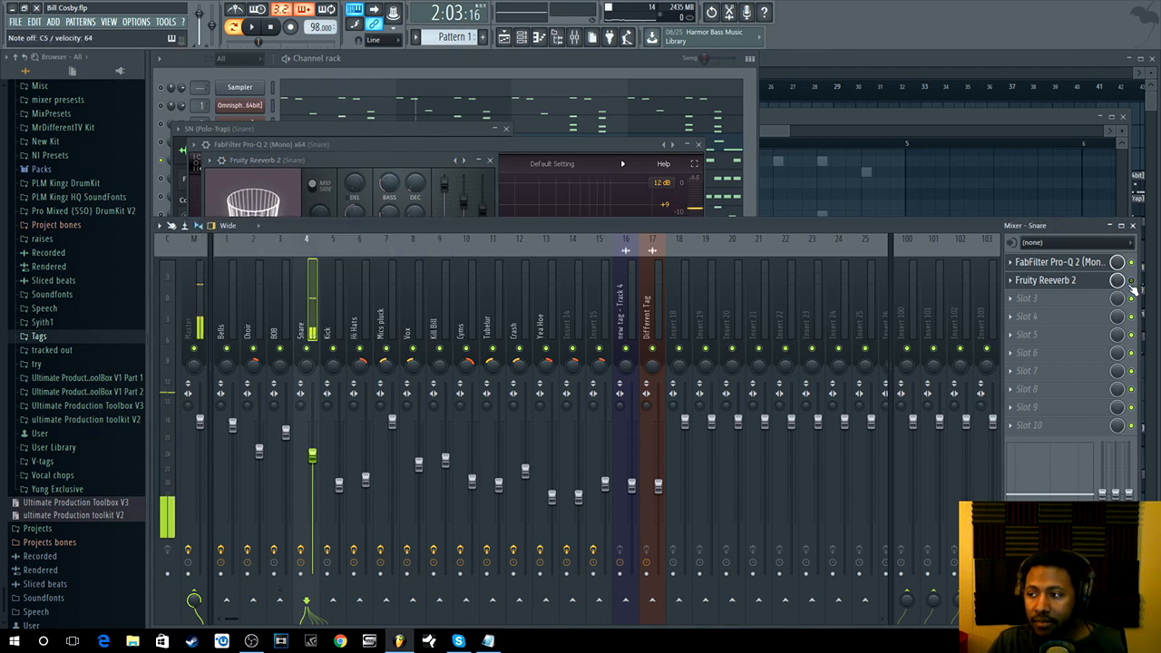
click(1131, 281)
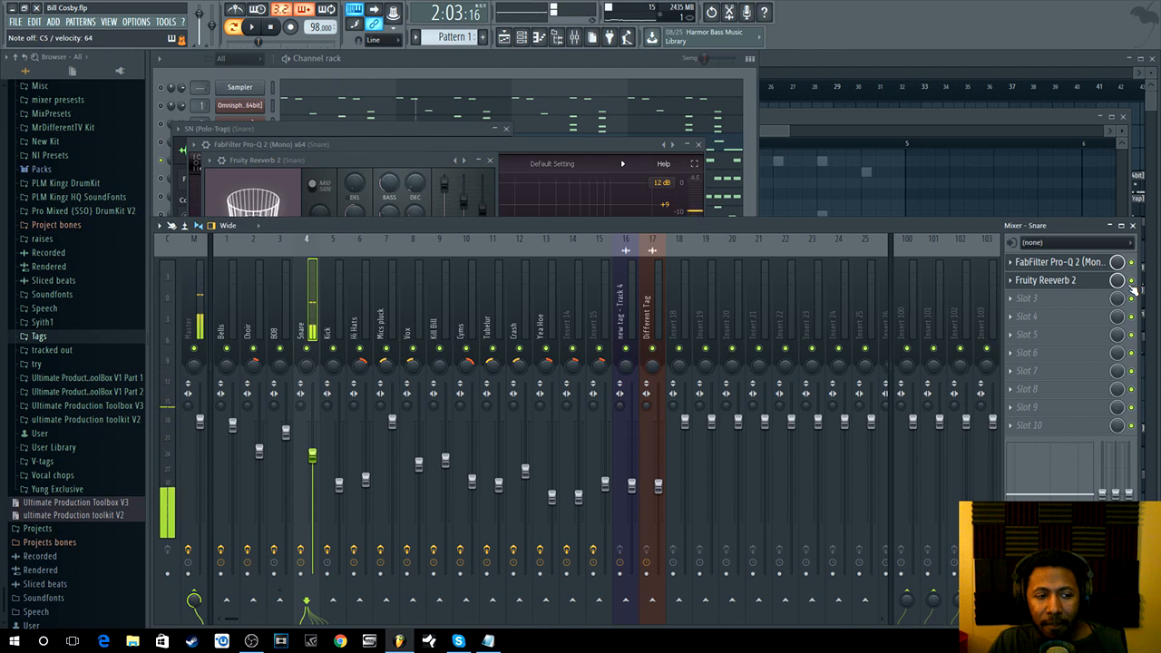
- Solo the Kick (Grim) channel, open its sampler settings and audition the kick sample
click(502, 60)
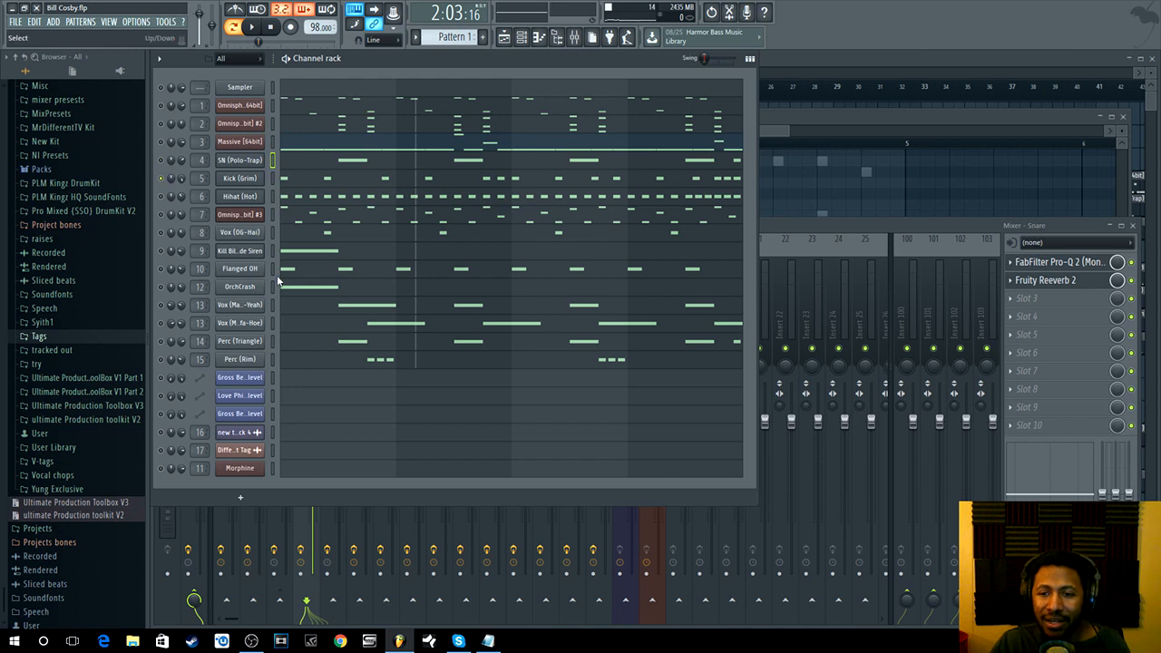
click(253, 179)
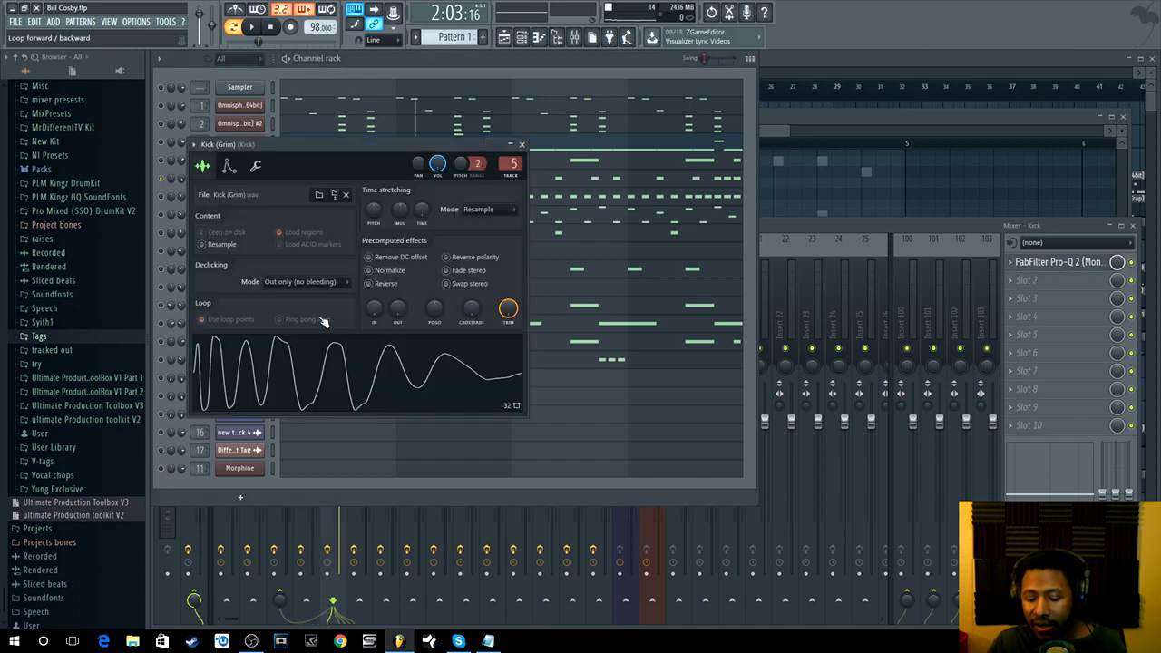
key(q)
key(q)
key(q)
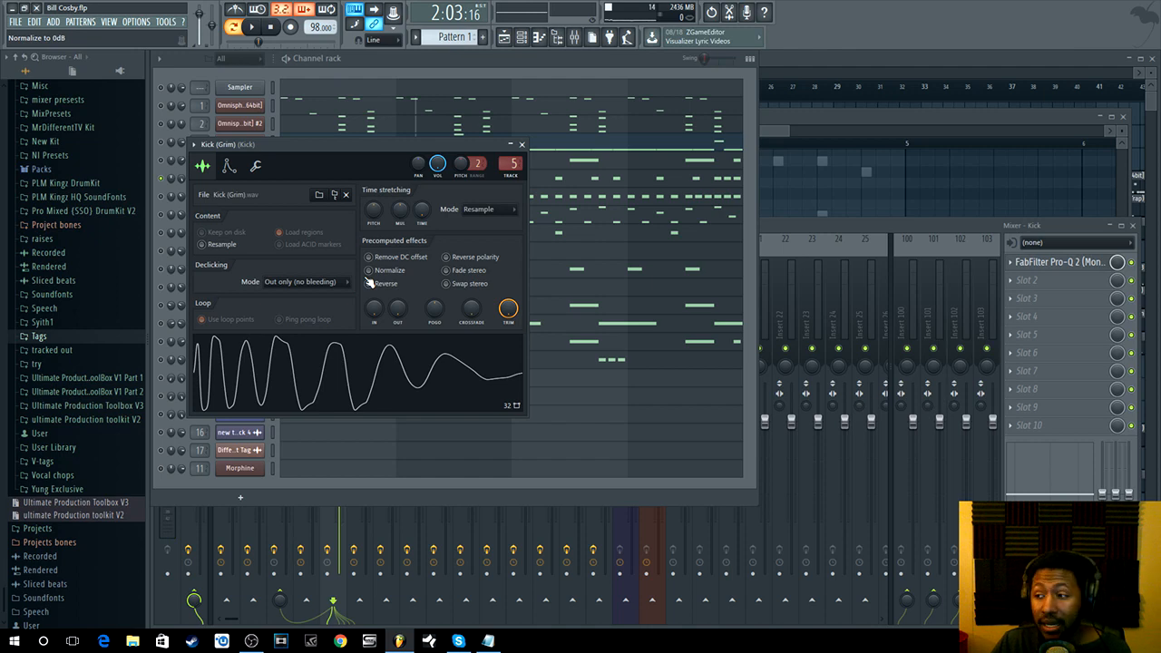
- Reset the Kick (Grim) channel's volume to its default level
click(1134, 265)
click(437, 164)
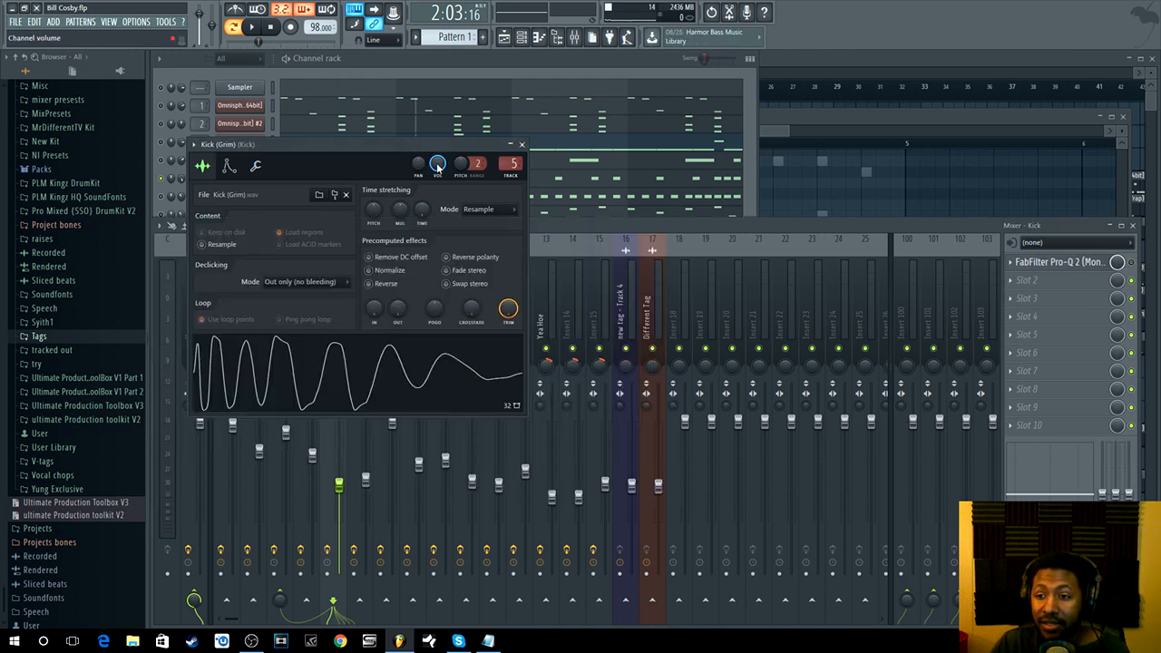
right_click(438, 165)
click(449, 172)
- Audition the kick sample with its silence trim fully lowered, restore the trim to maximum, and reset the channel volume again
right_click(511, 305)
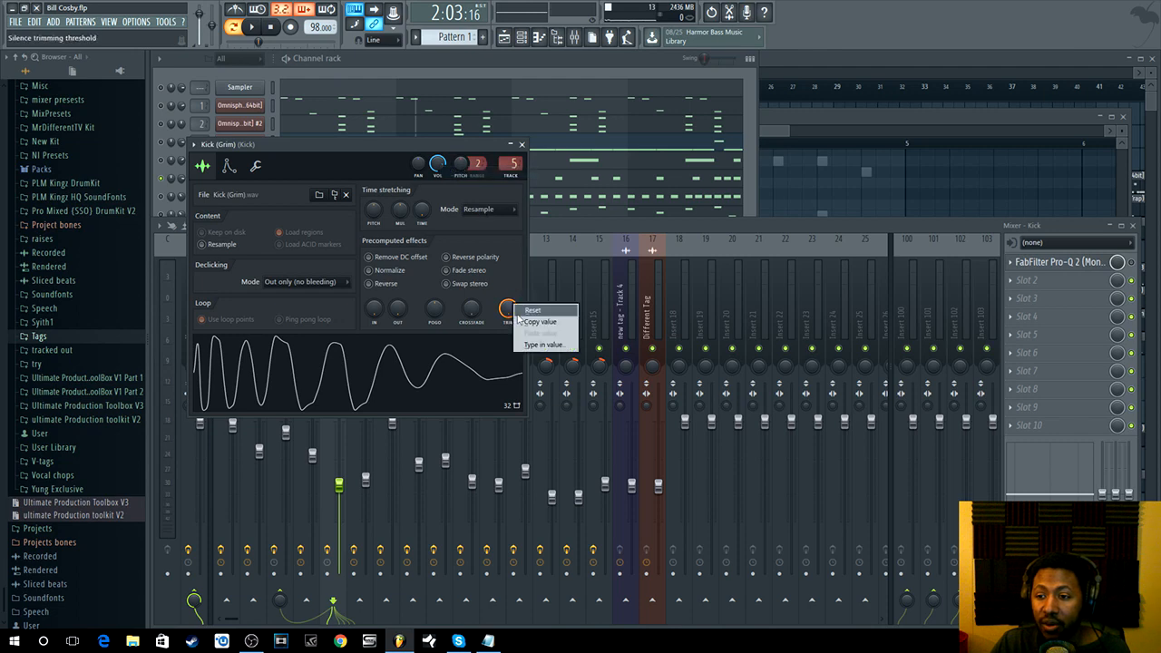
click(520, 311)
drag(506, 310, 504, 319)
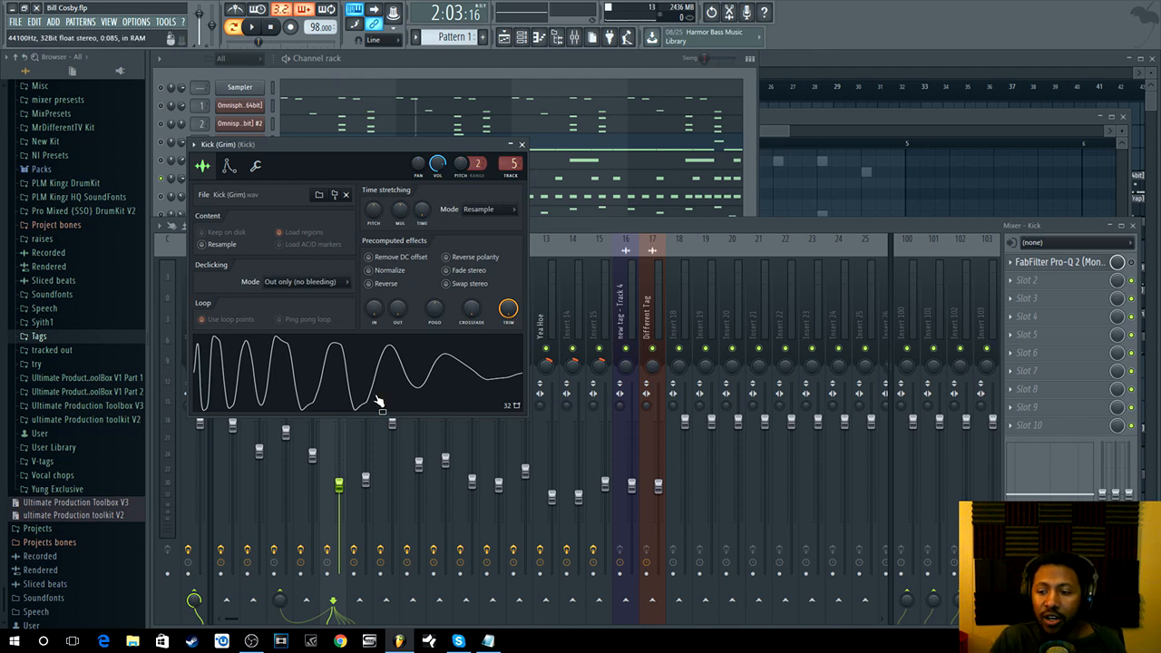
drag(506, 311, 506, 340)
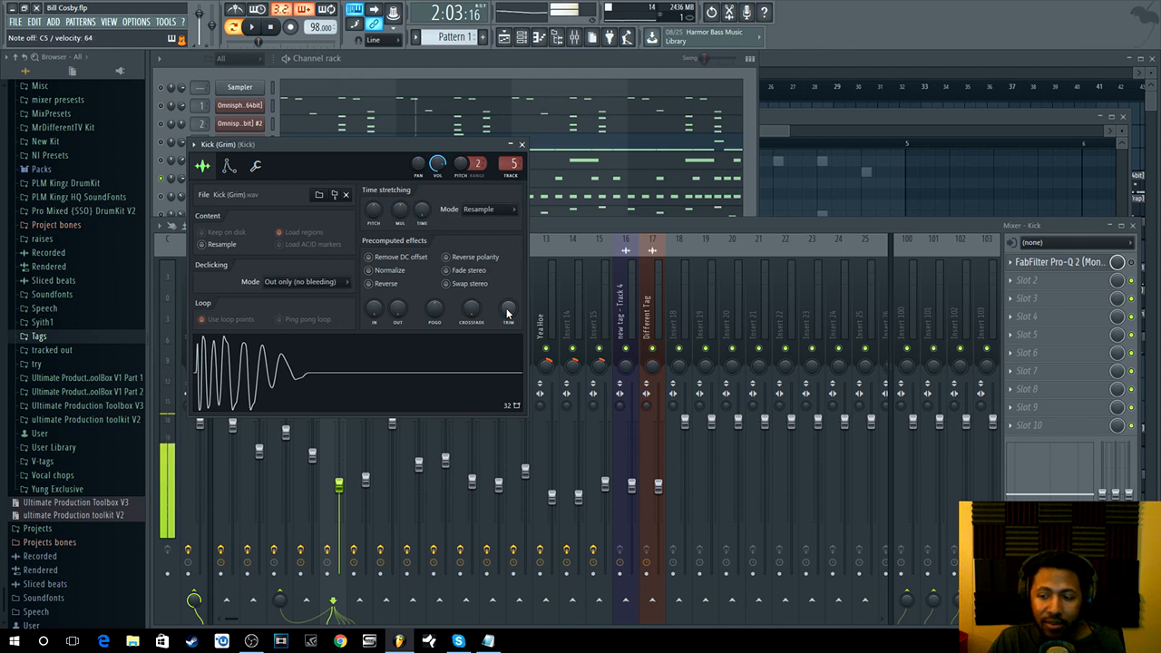
drag(507, 313, 507, 299)
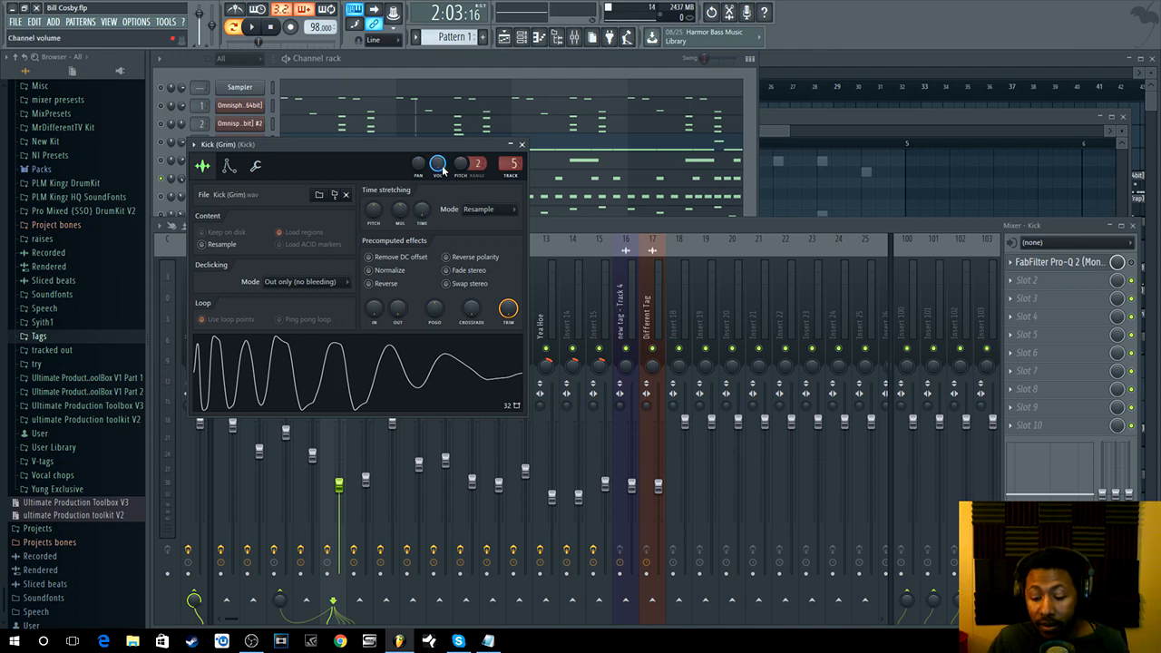
right_click(442, 163)
click(451, 169)
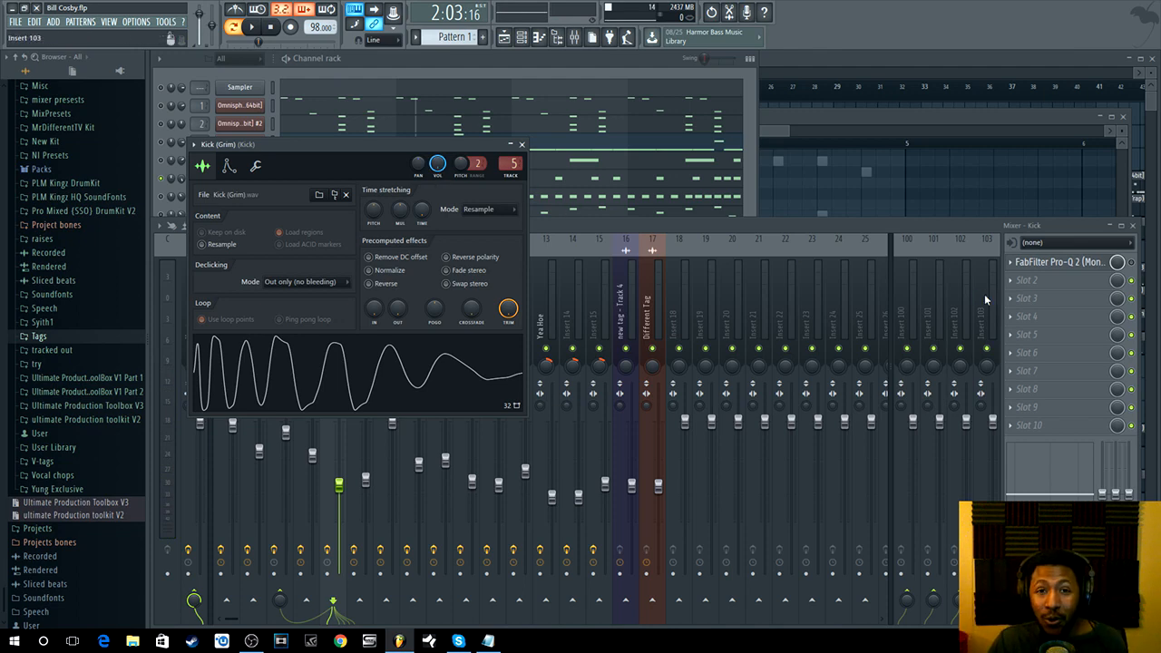
- Open Pro-Q 2 on the Kick track and compare the kick with its low and high cuts bypassed and active
click(1132, 262)
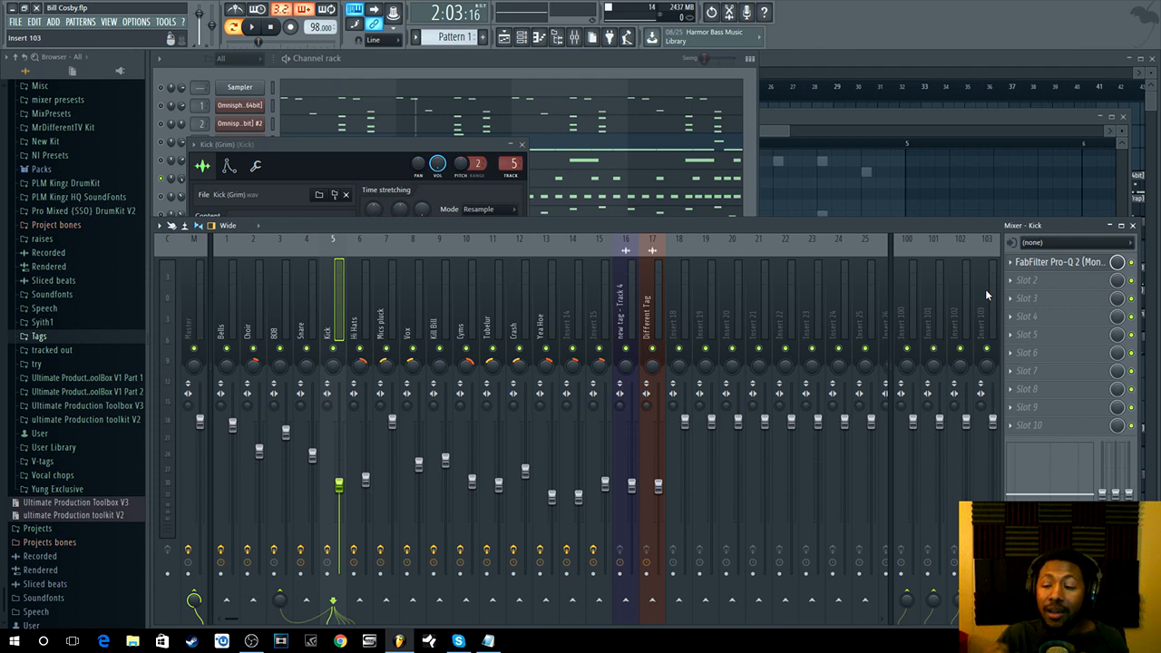
click(1070, 263)
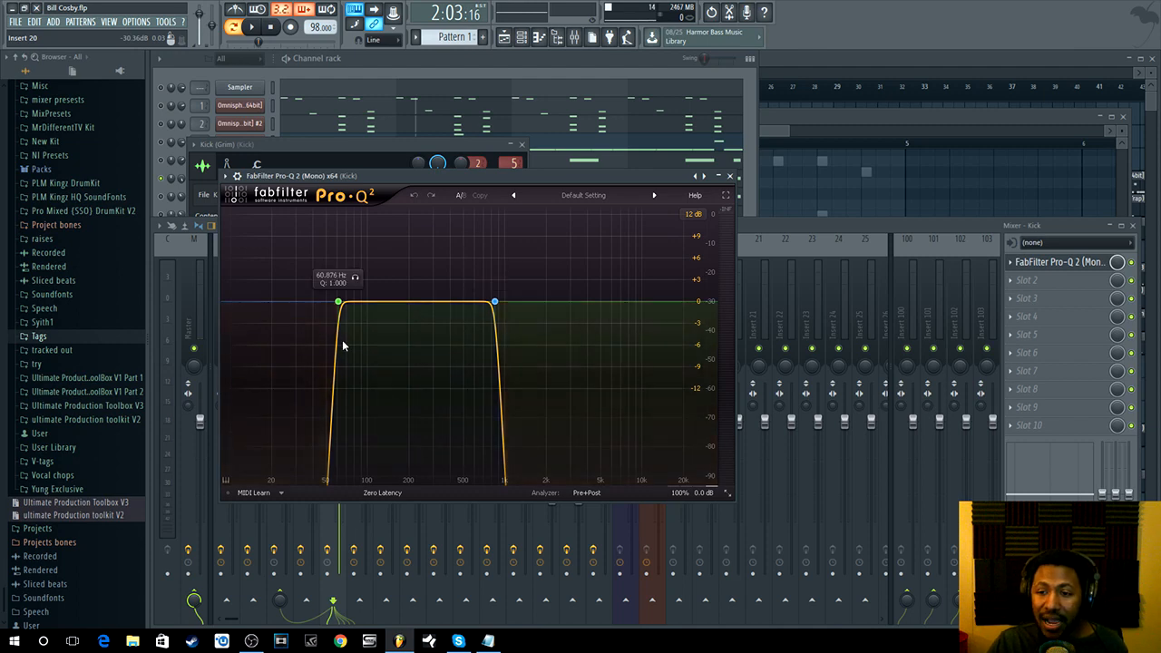
click(1132, 264)
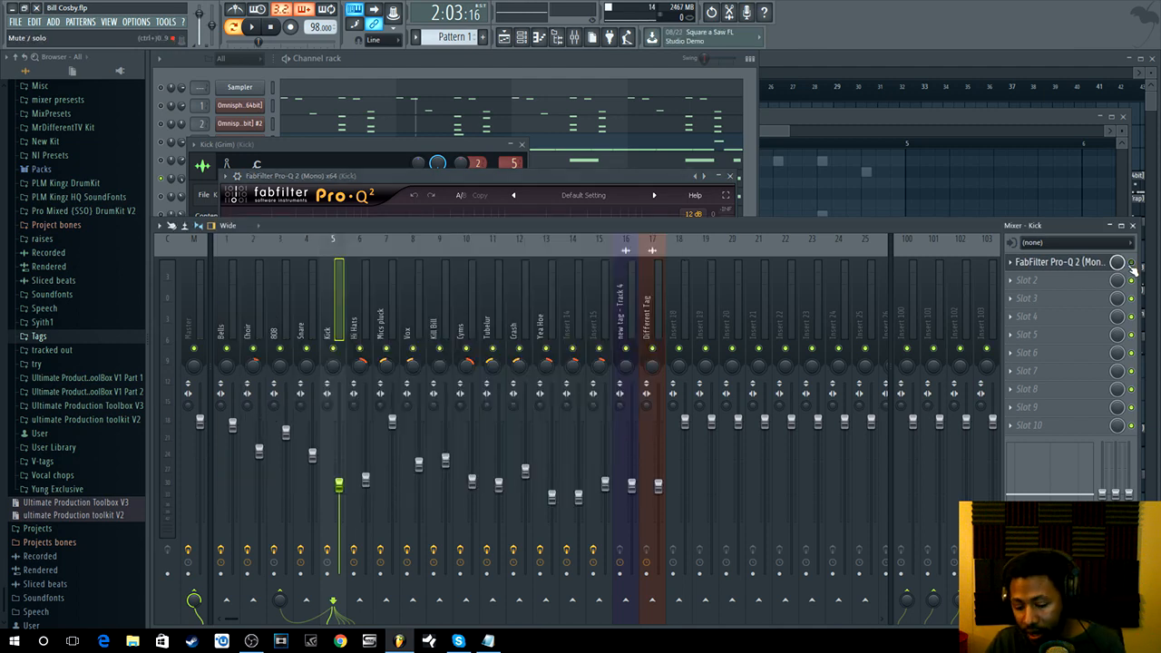
click(1131, 263)
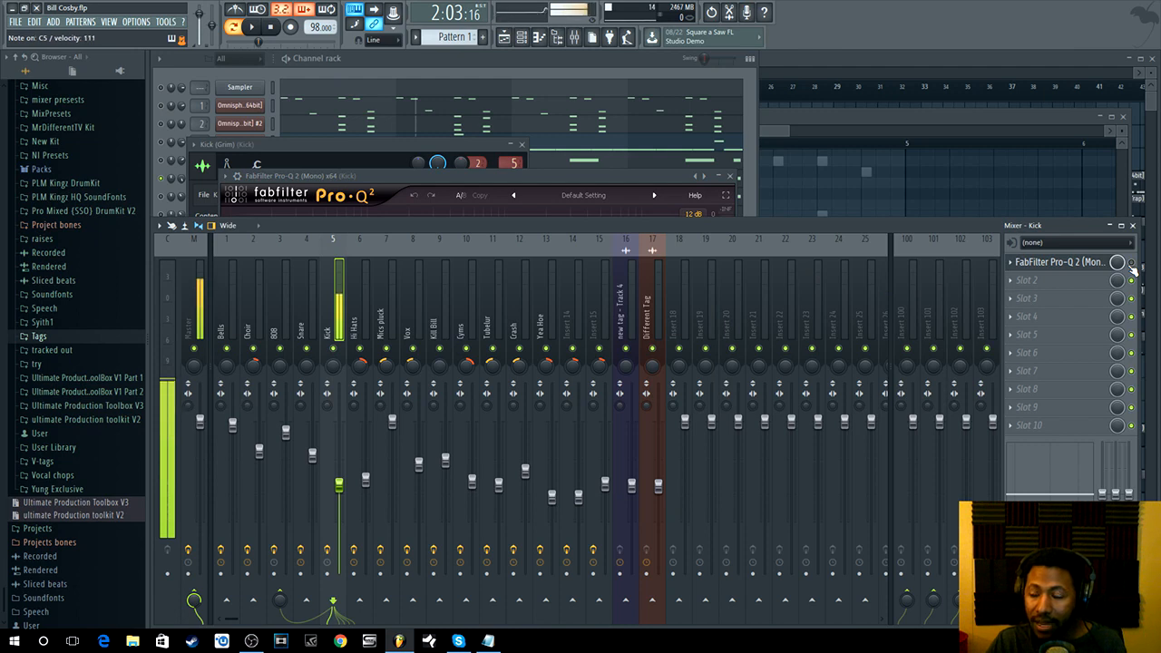
click(1092, 265)
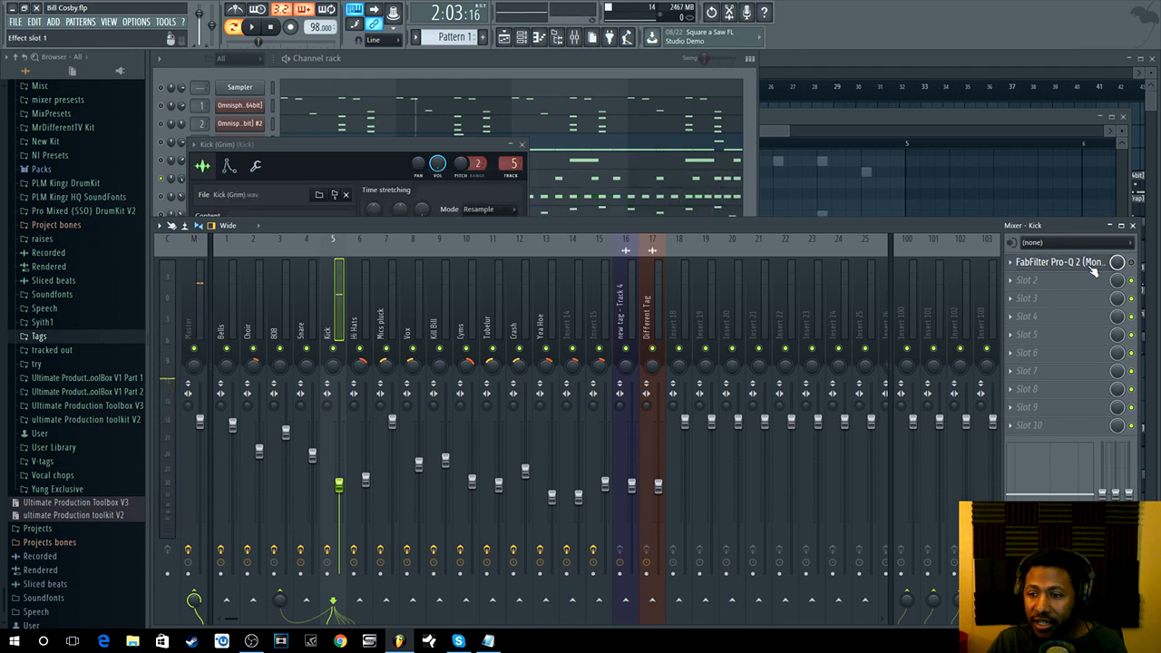
click(1092, 264)
click(1130, 264)
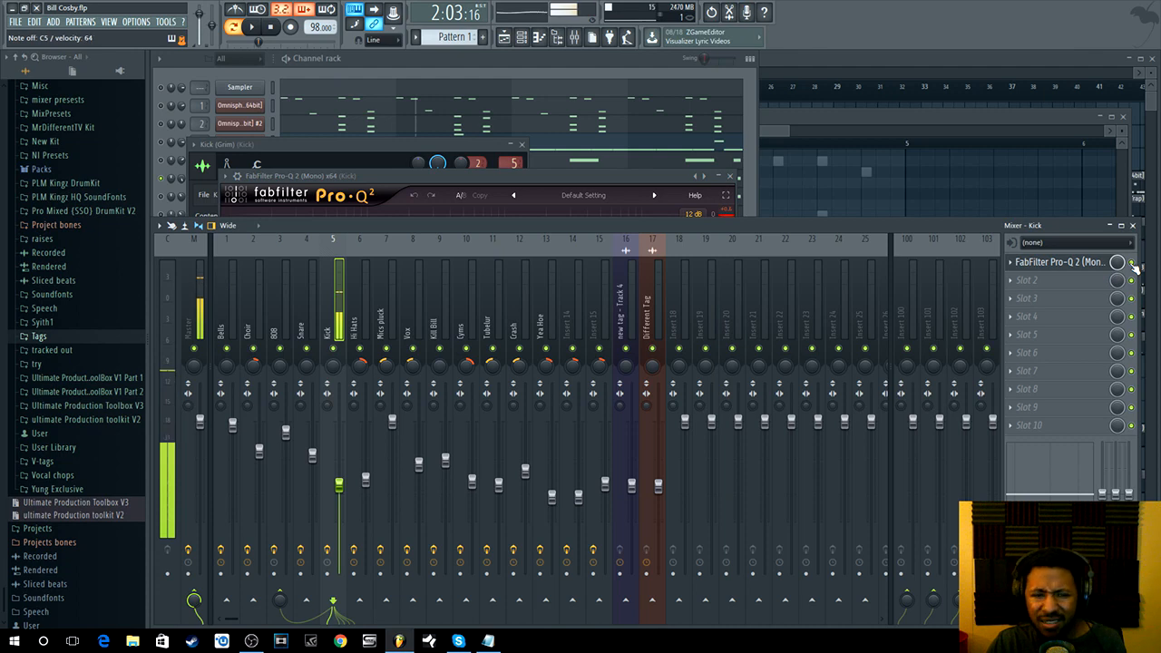
click(655, 176)
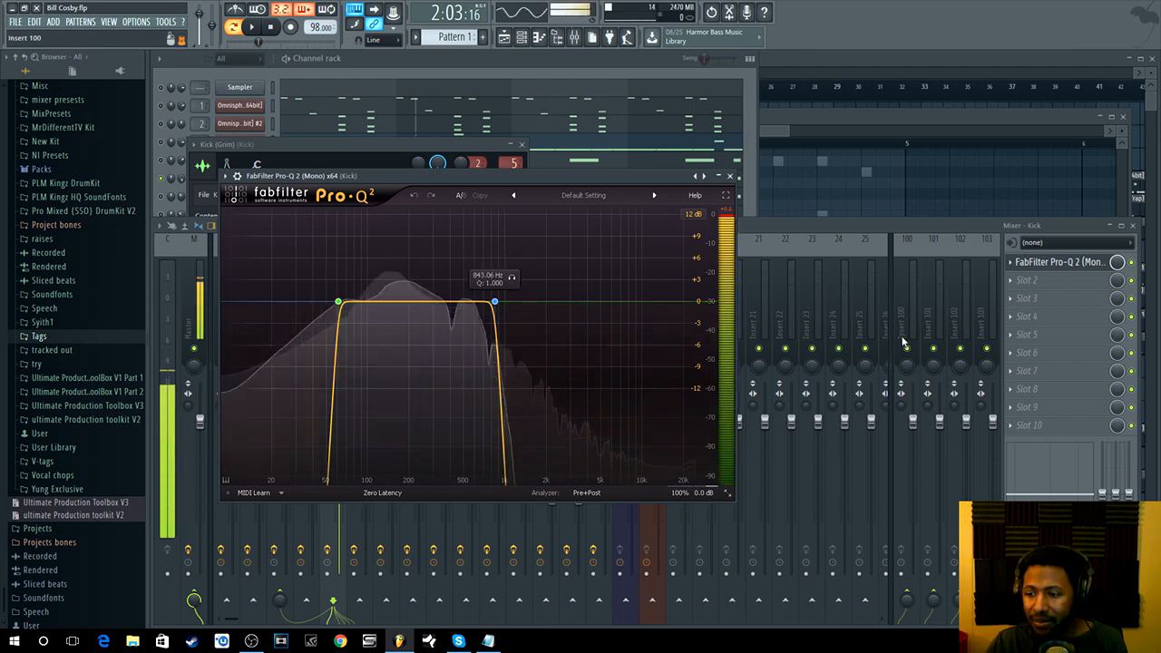
click(1132, 262)
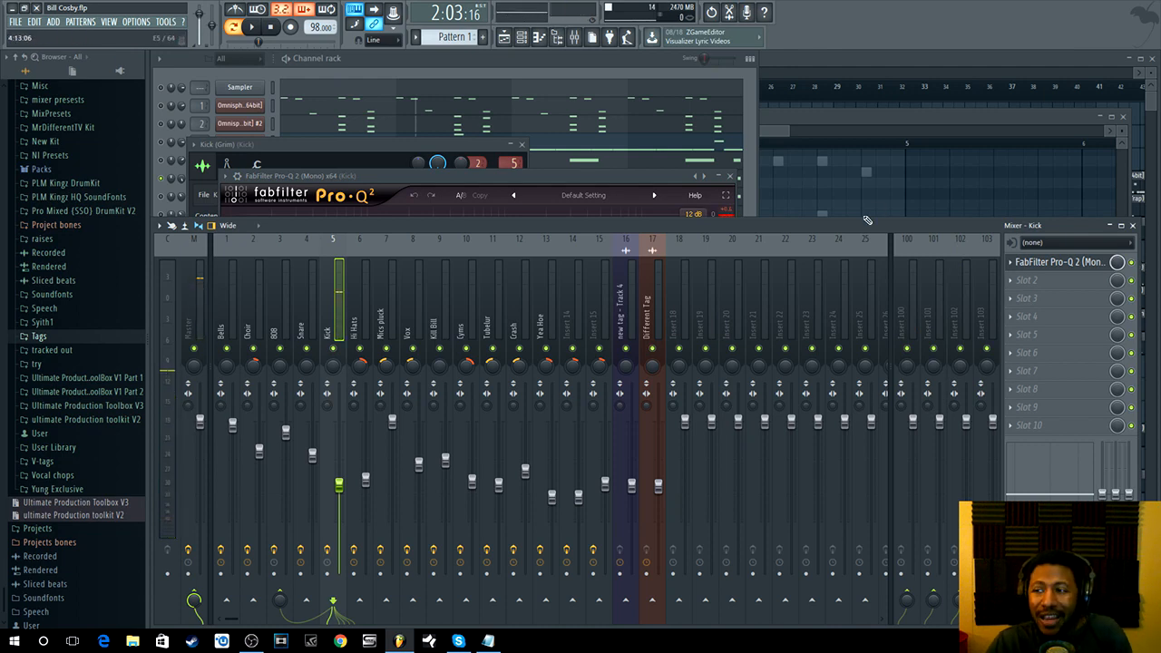
- Solo the Hihat (Hot) channel in the channel rack and play the pattern
click(589, 64)
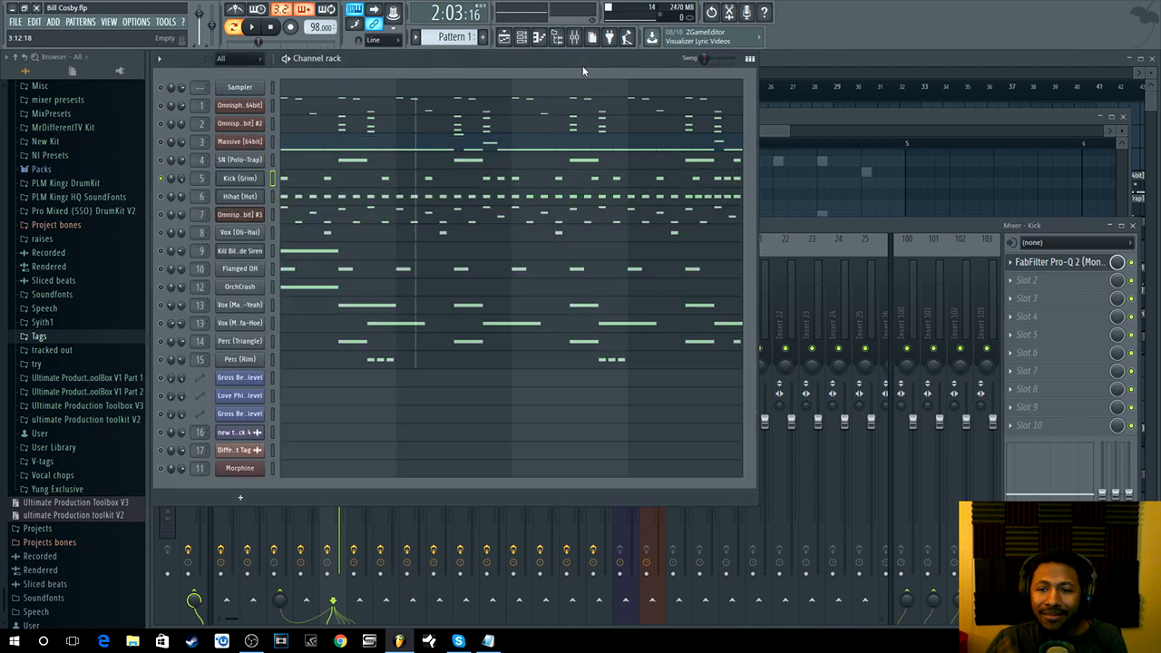
right_click(162, 181)
right_click(162, 198)
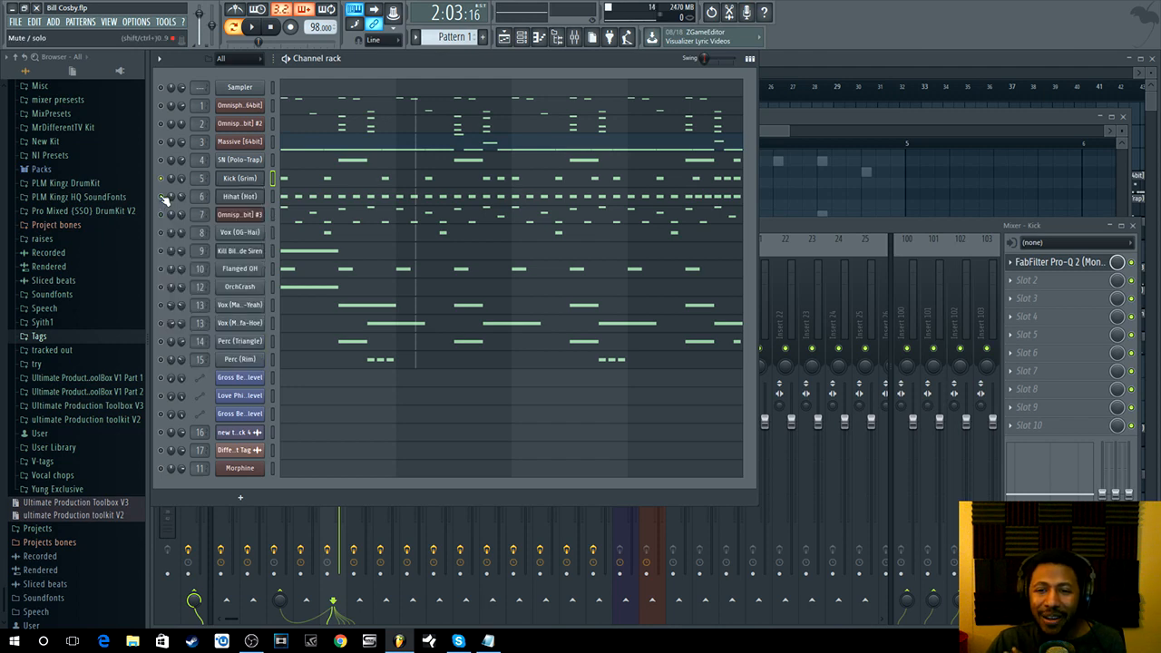
right_click(163, 198)
click(174, 202)
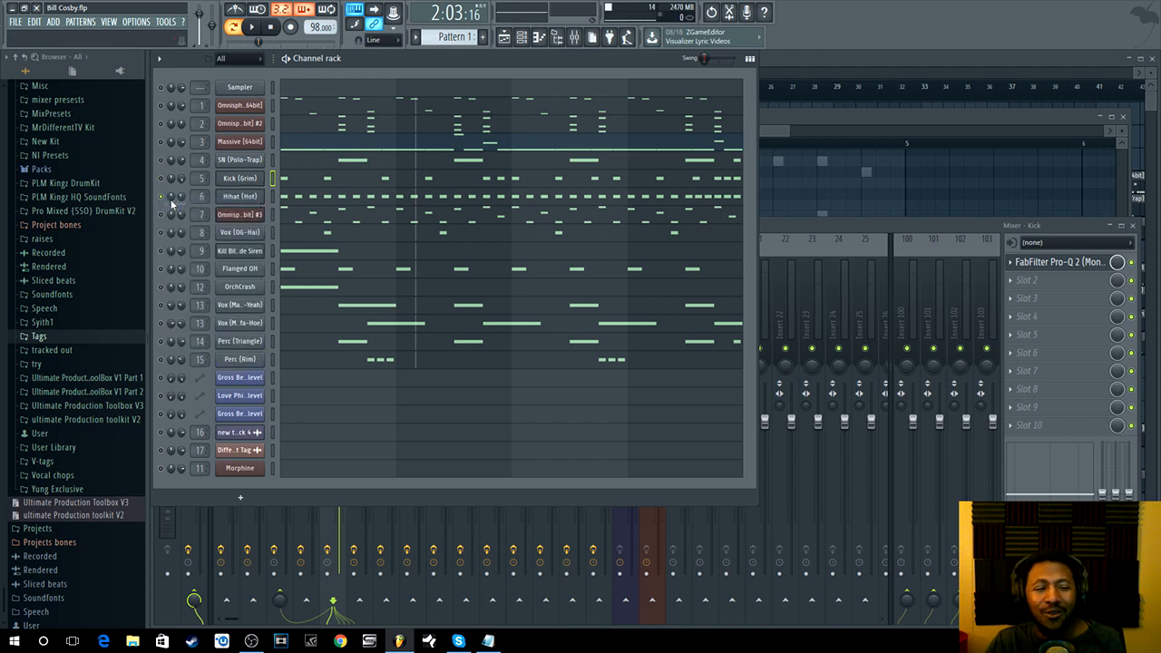
click(241, 197)
click(427, 65)
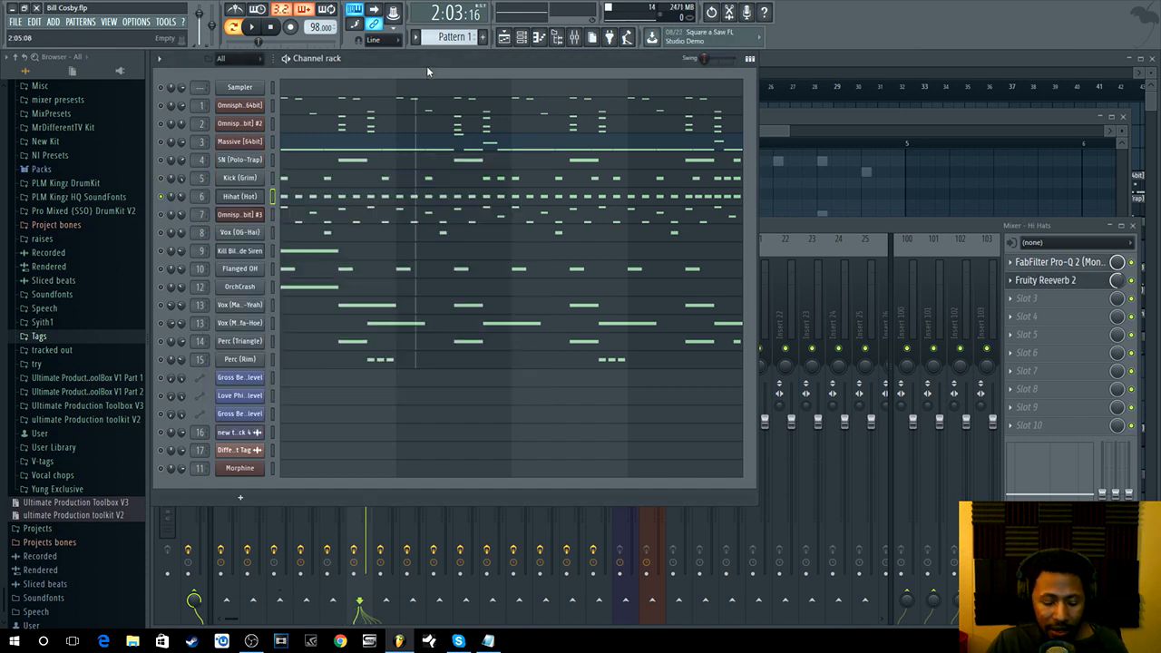
key(space)
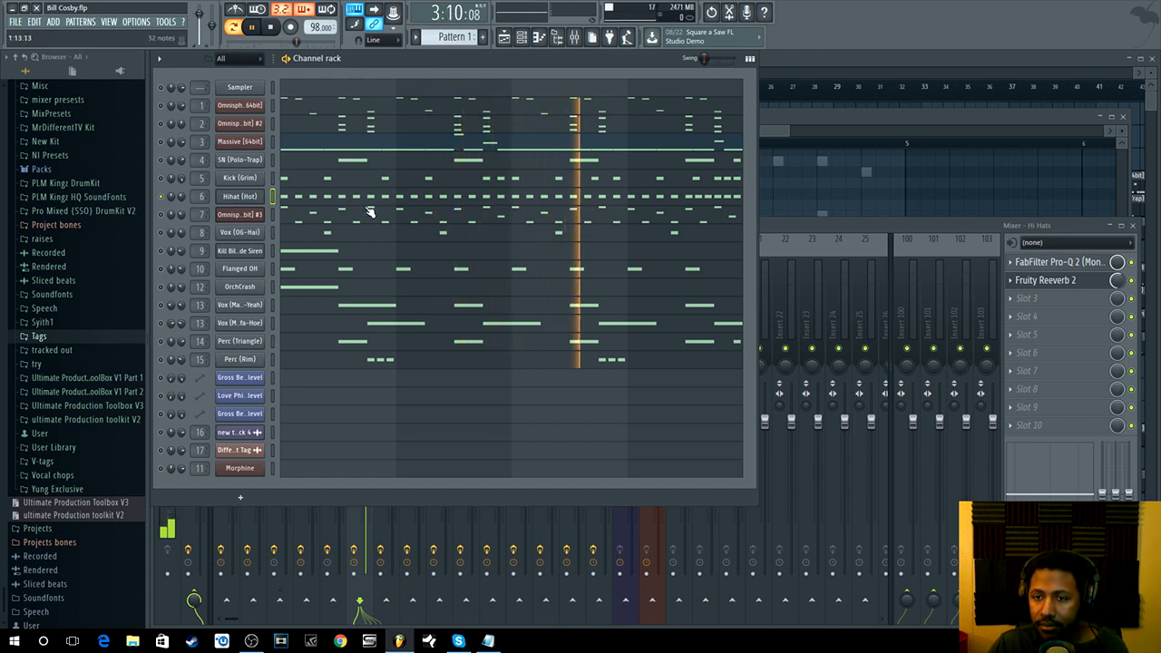
- Check the Hihat (Hot) channel settings, stop playback and view the hi-hat notes in the piano roll
click(241, 197)
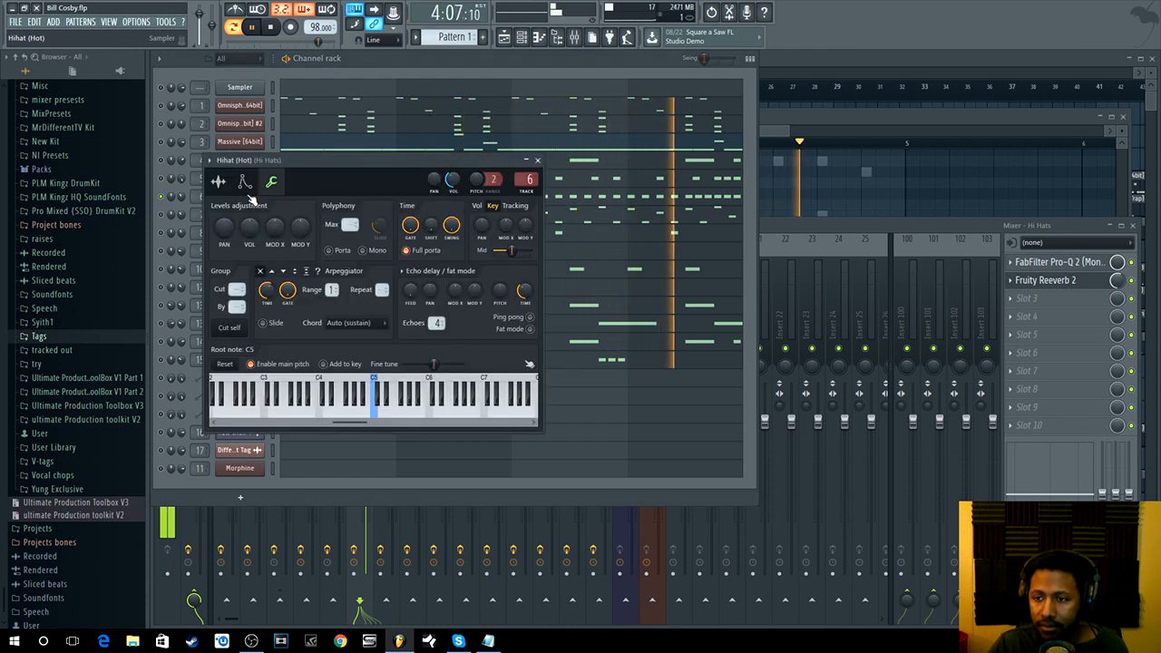
key(space)
click(537, 161)
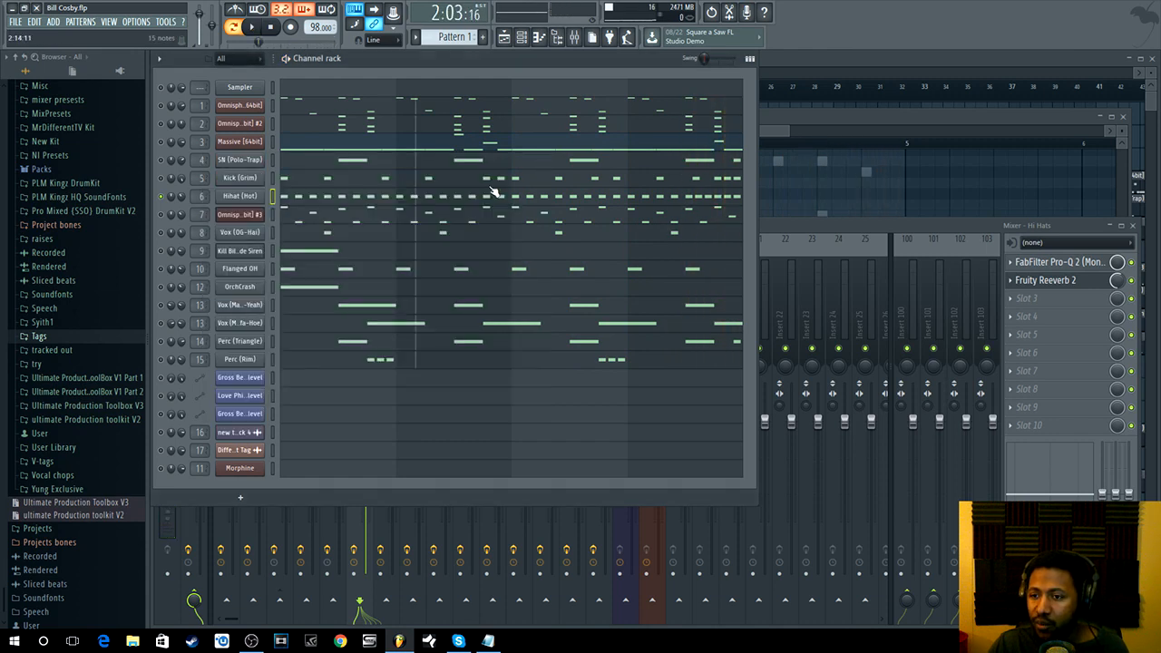
click(472, 197)
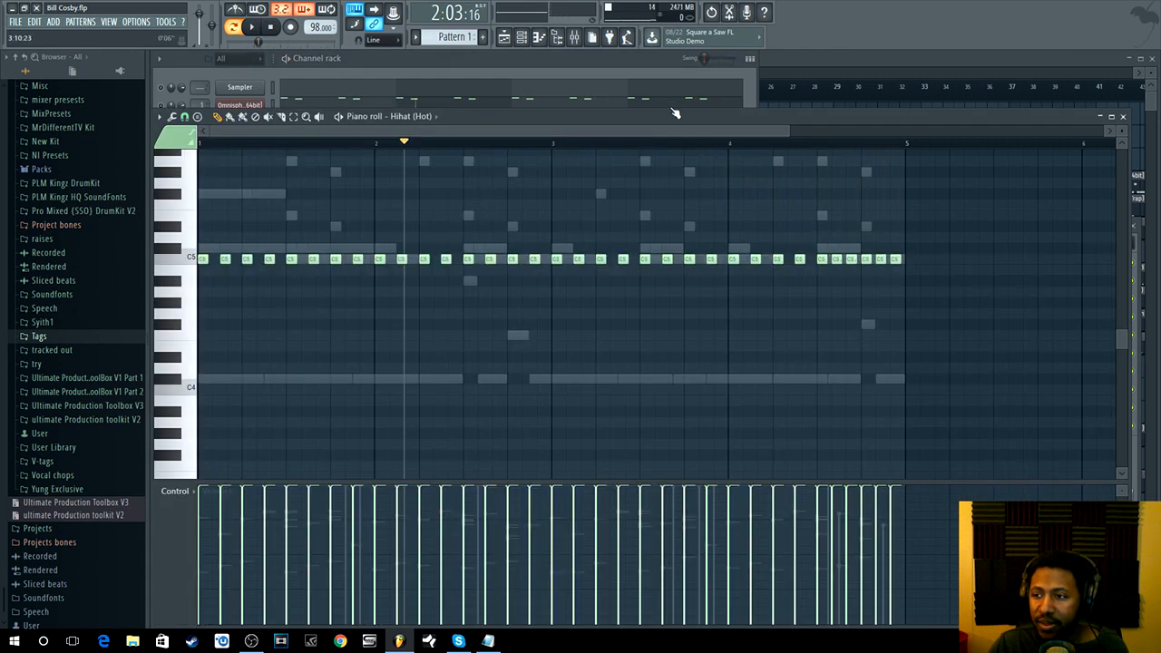
click(622, 62)
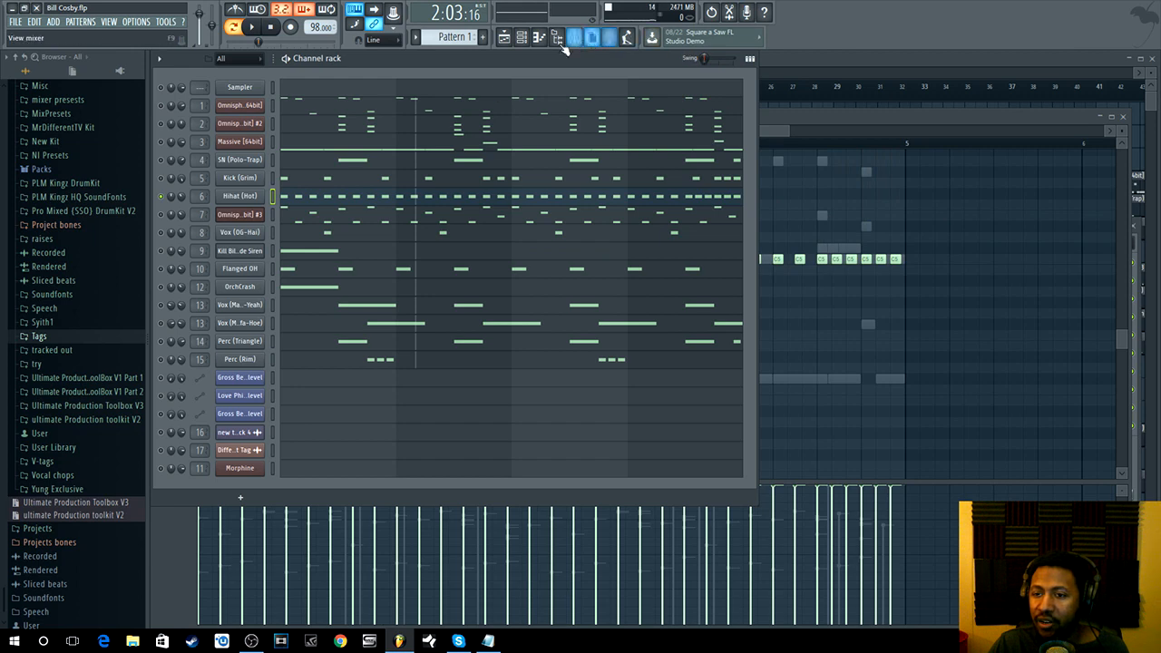
- Inspect the low cut in the Hi Hats track's Pro-Q 2 and audition the hi-hat pattern again
key(F9)
click(1051, 263)
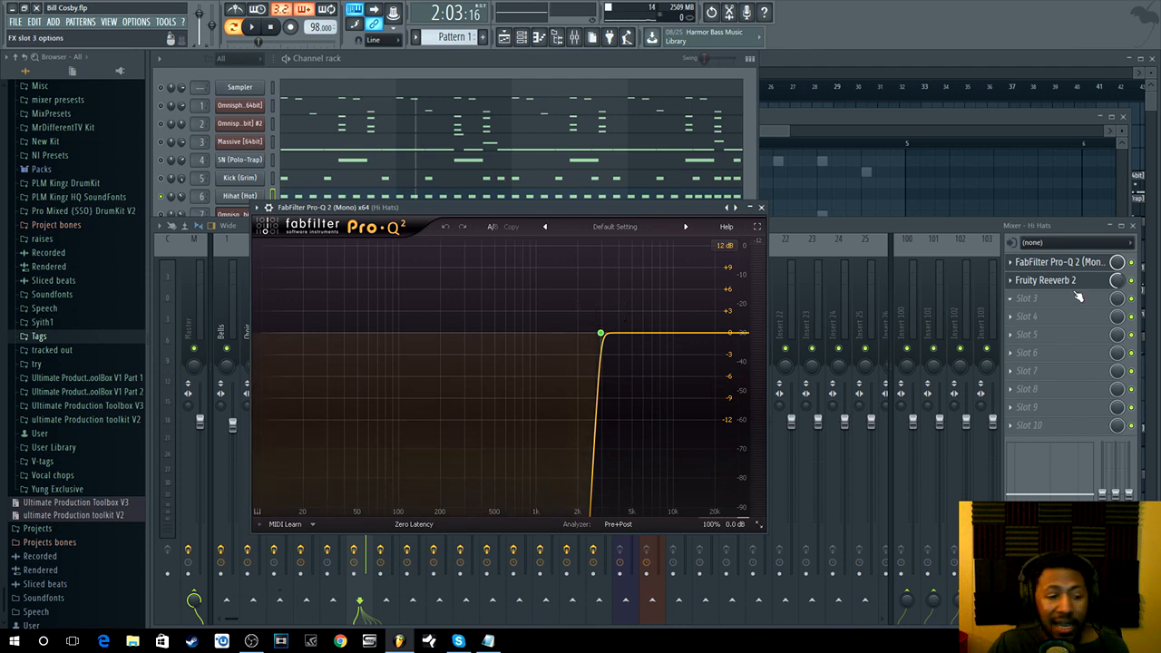
click(894, 228)
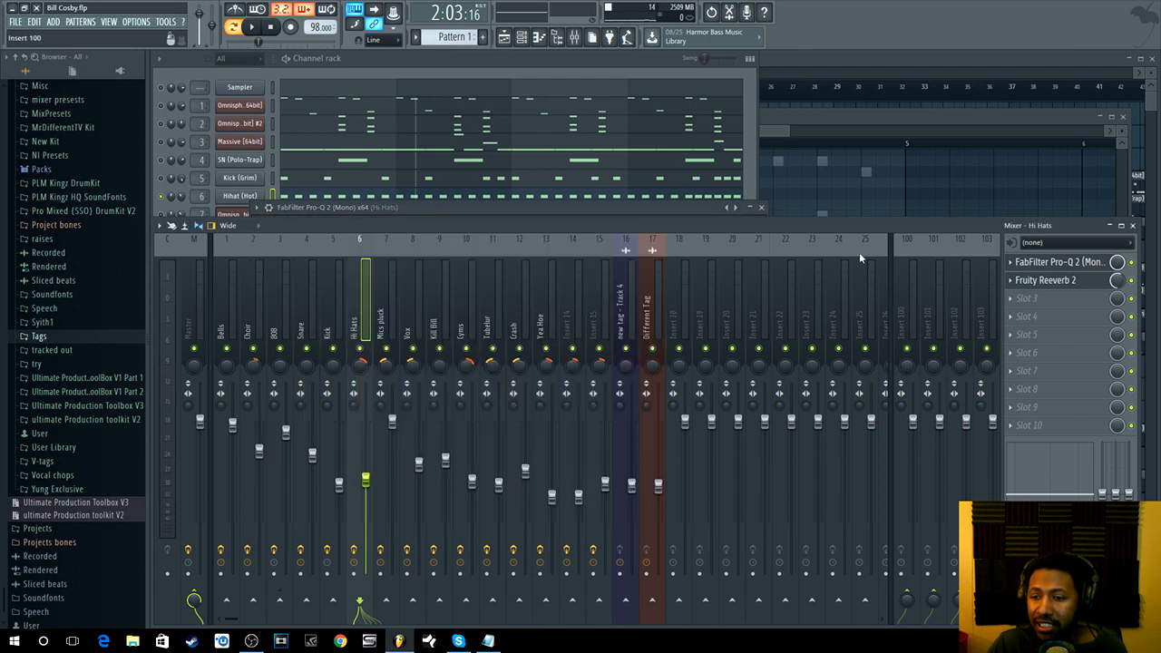
click(578, 77)
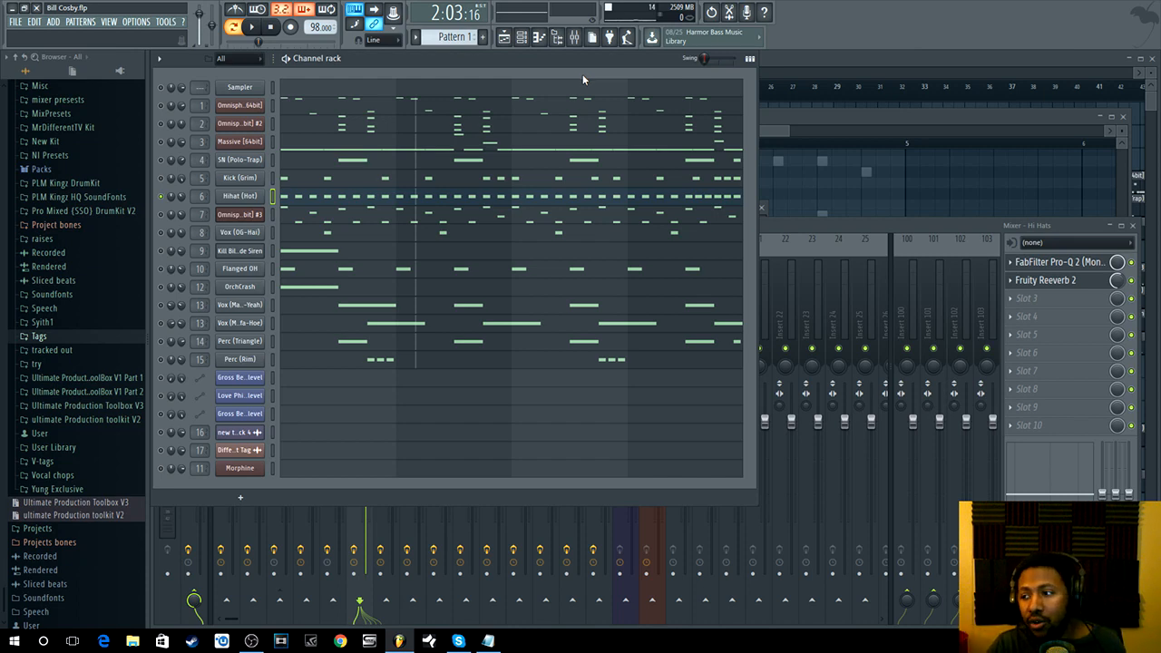
key(space)
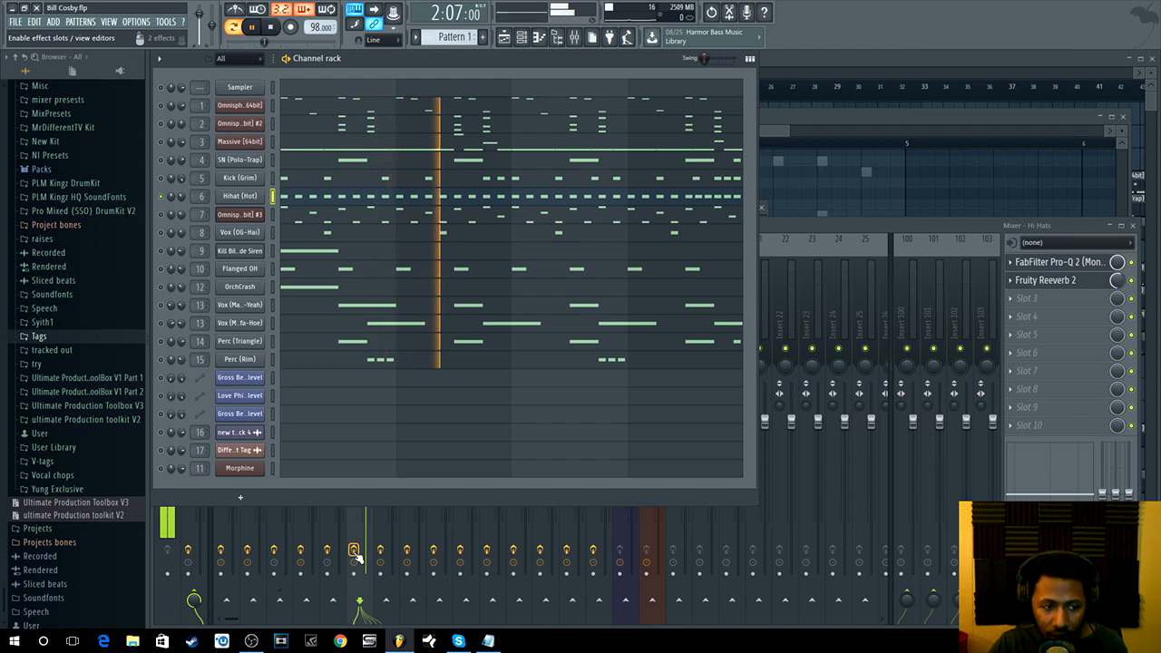
key(space)
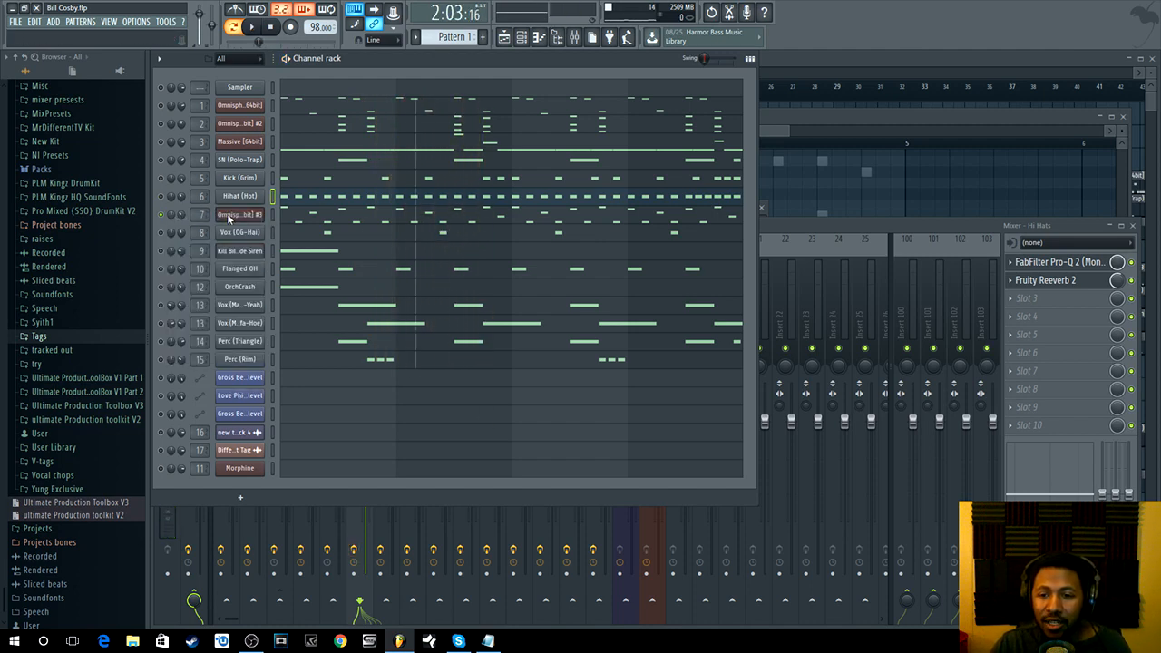
- Open the Omnisphere #3 pluck channel and audition its Electric Asian Fireflies patch
click(229, 214)
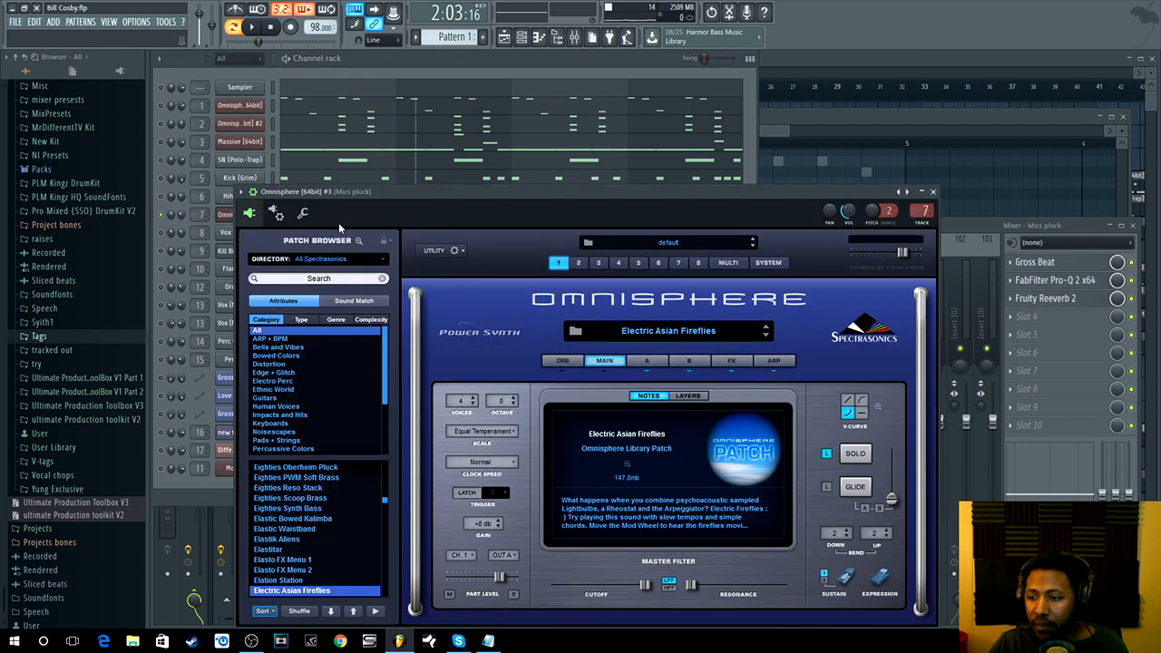
drag(449, 205, 447, 153)
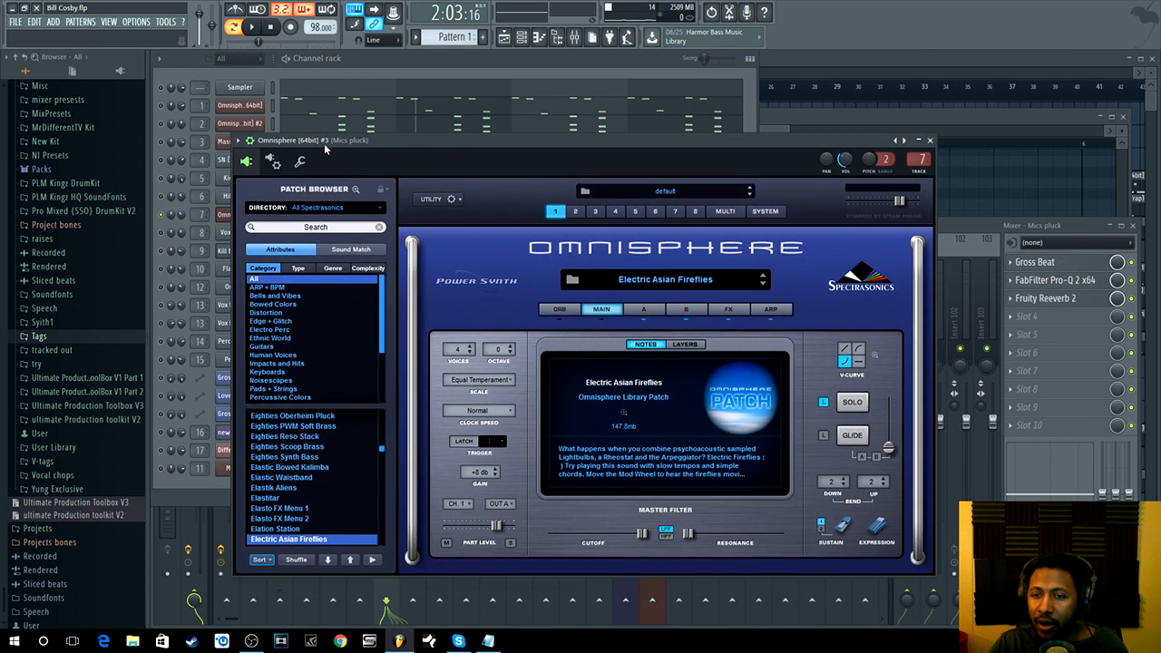
click(254, 141)
drag(325, 141, 298, 111)
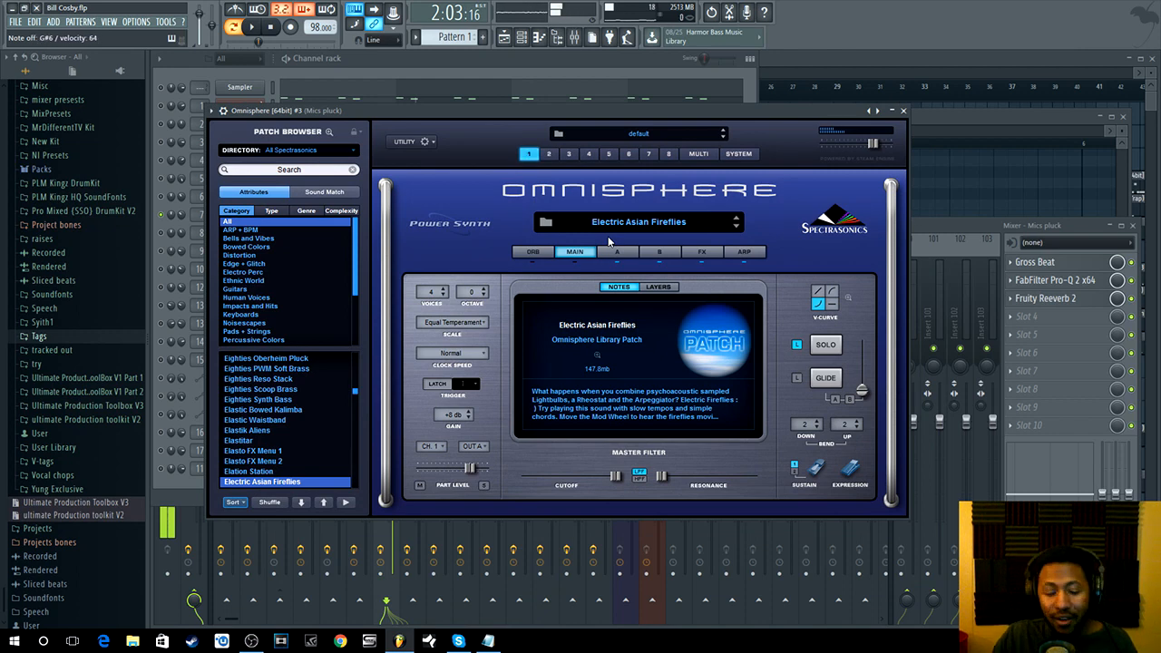
- Open Gross Beat on the Mics pluck track, bypass all three of the track's effects and play the dry pluck
click(1060, 263)
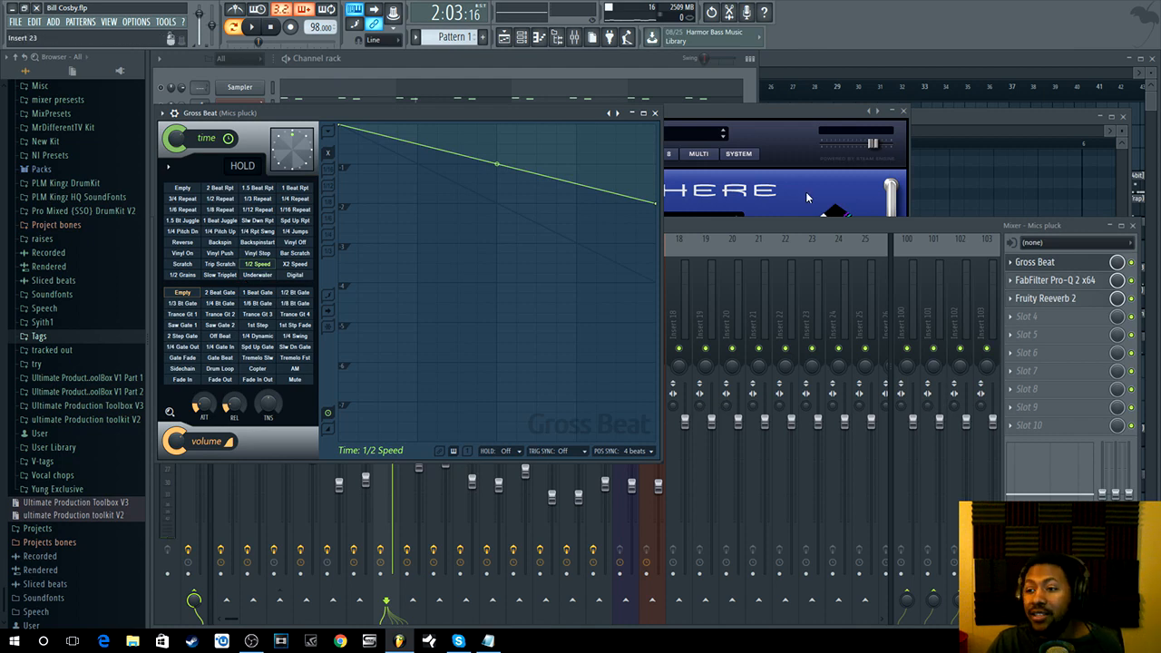
click(1132, 262)
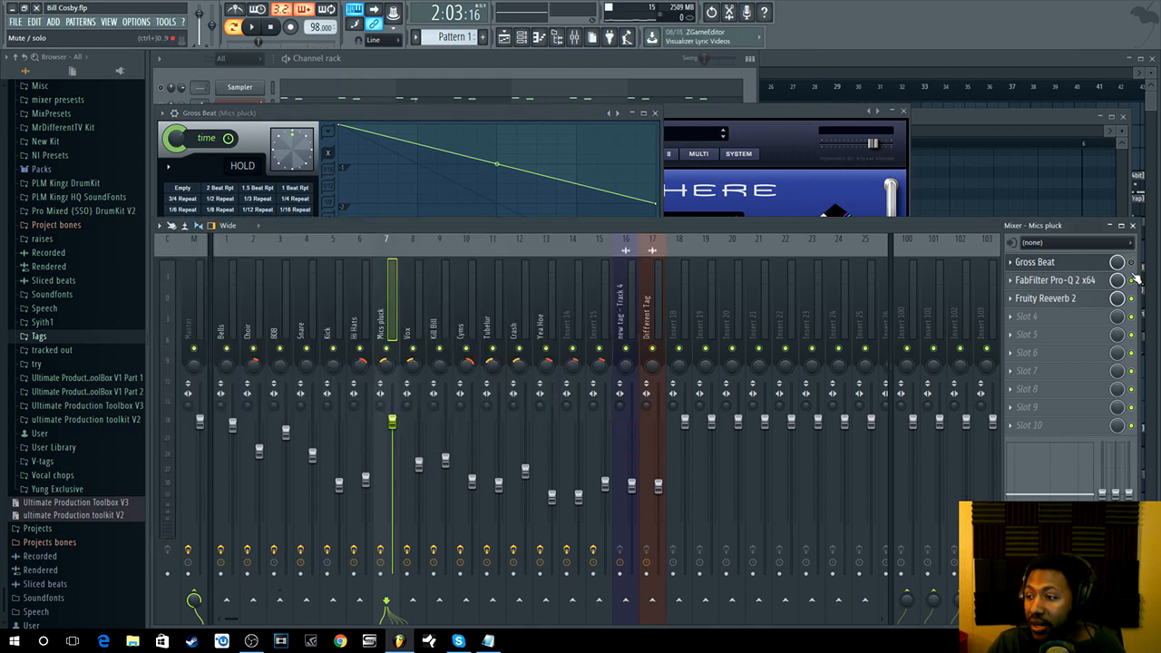
click(1130, 298)
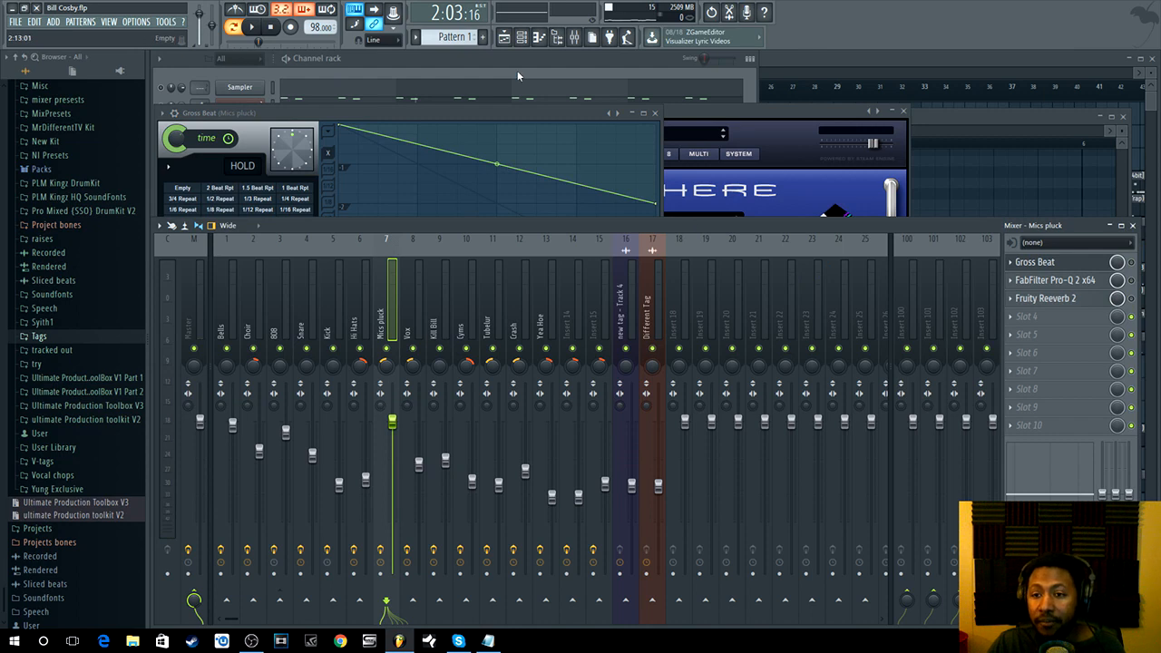
key(space)
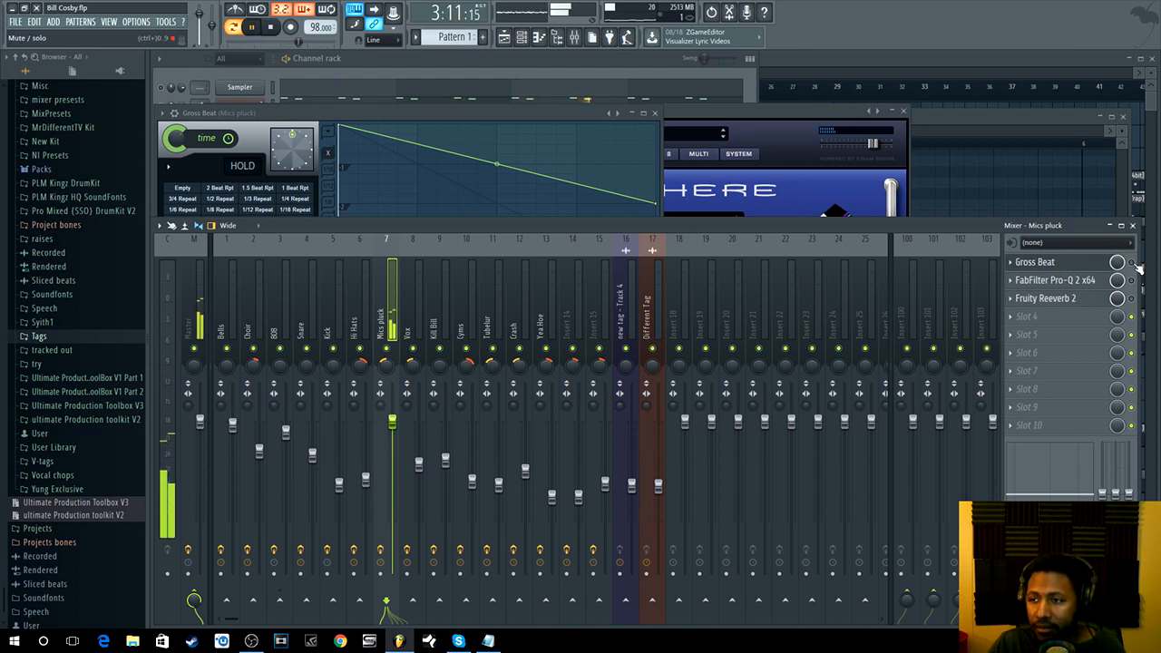
- Re-enable Gross Beat alone on the Mics pluck track and audition the pluck with its 1/2 Speed preset
key(space)
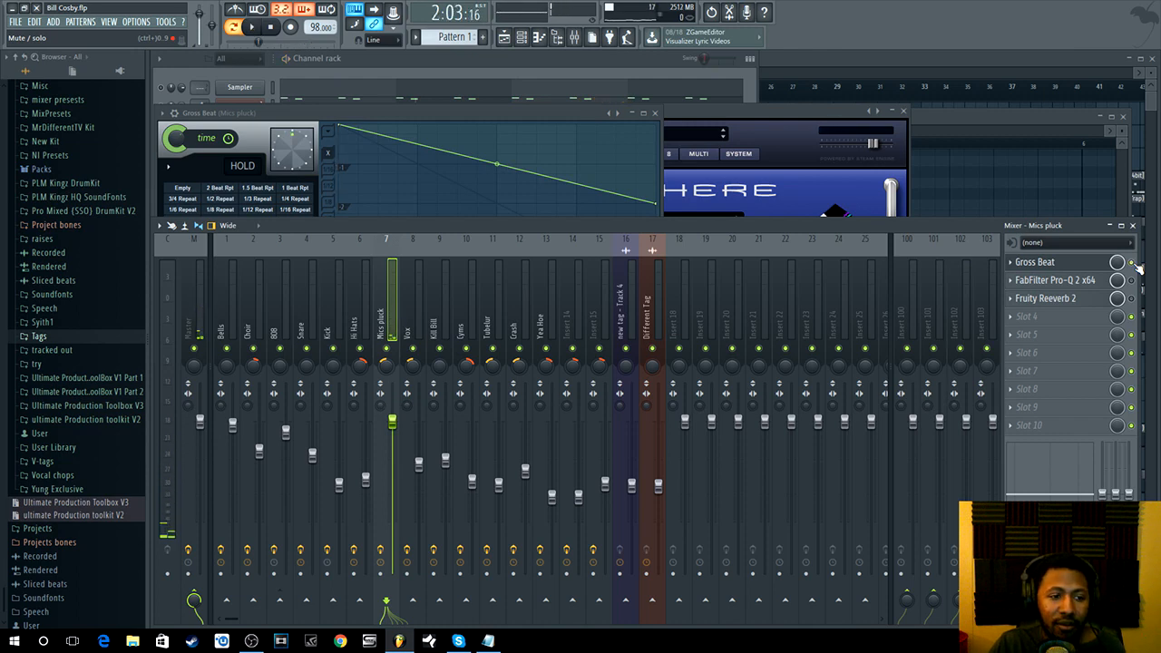
key(space)
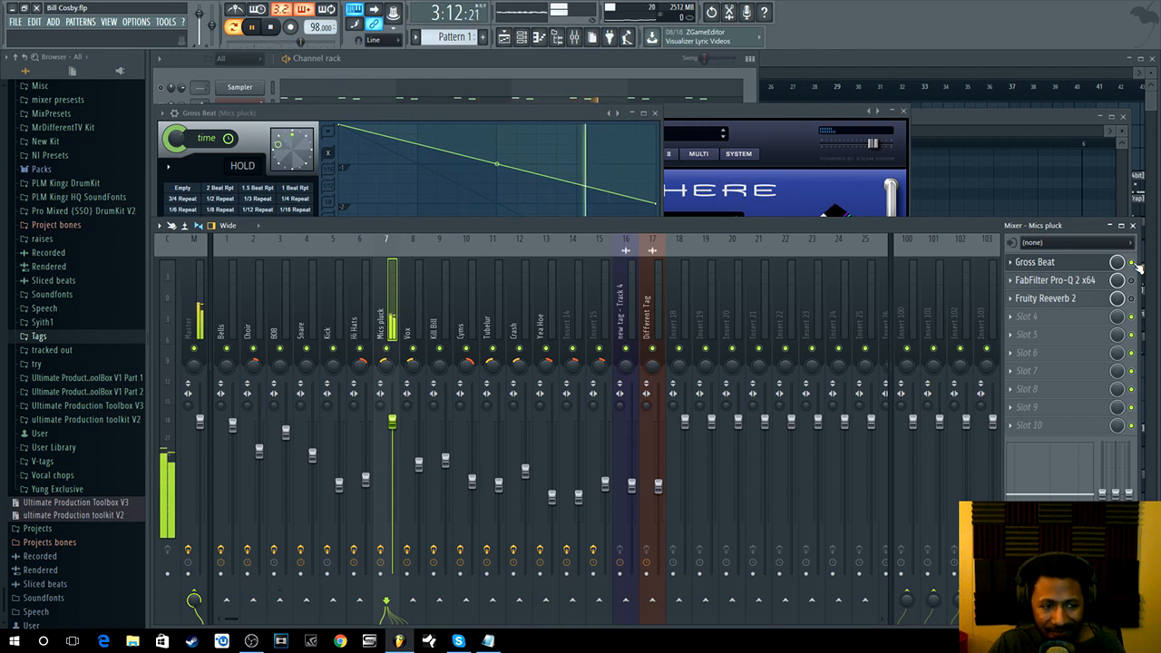
key(space)
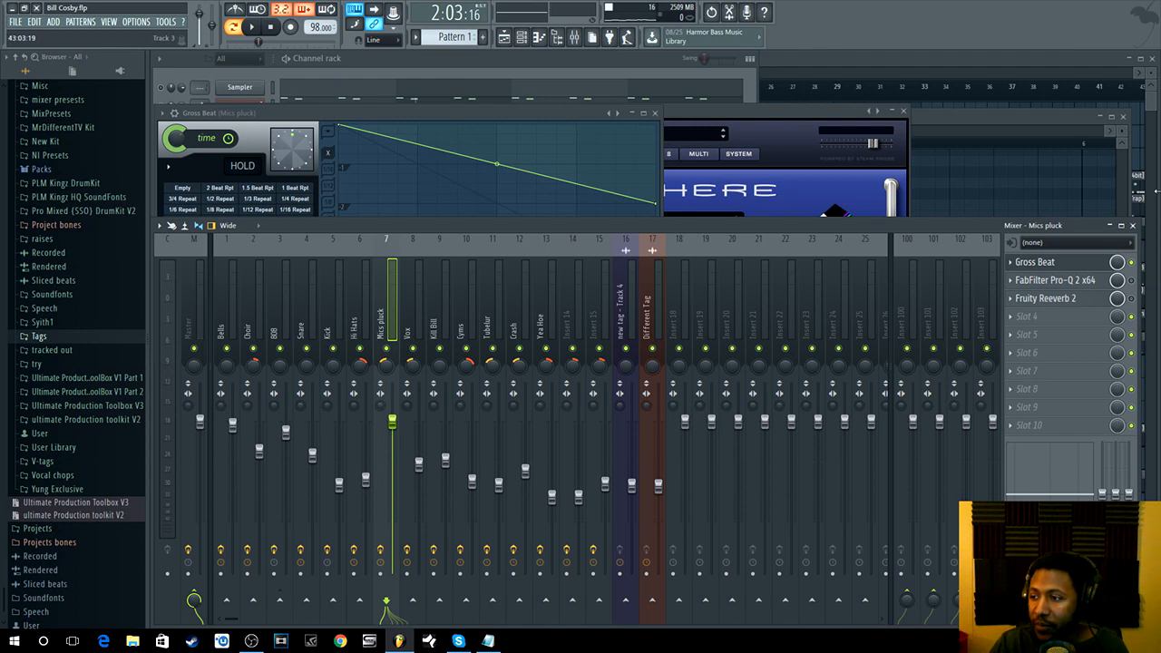
click(1072, 280)
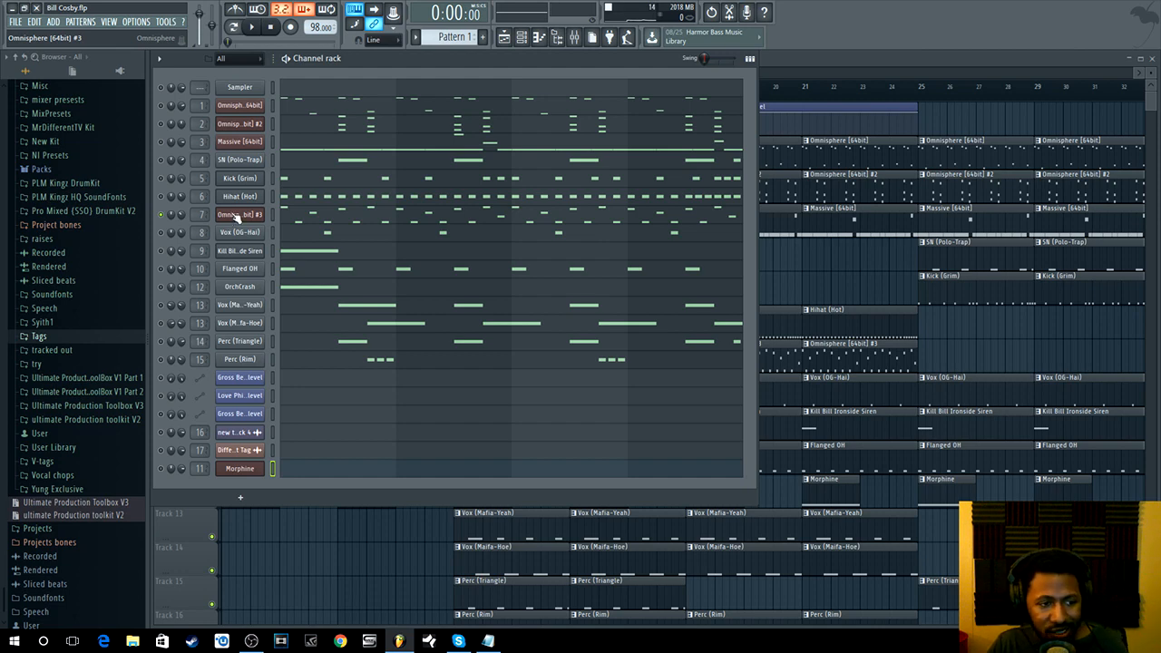
- Reopen the Omnisphere #3 pluck instrument and inspect the Gross Beat 1/2 Speed preset on its mixer track
click(240, 215)
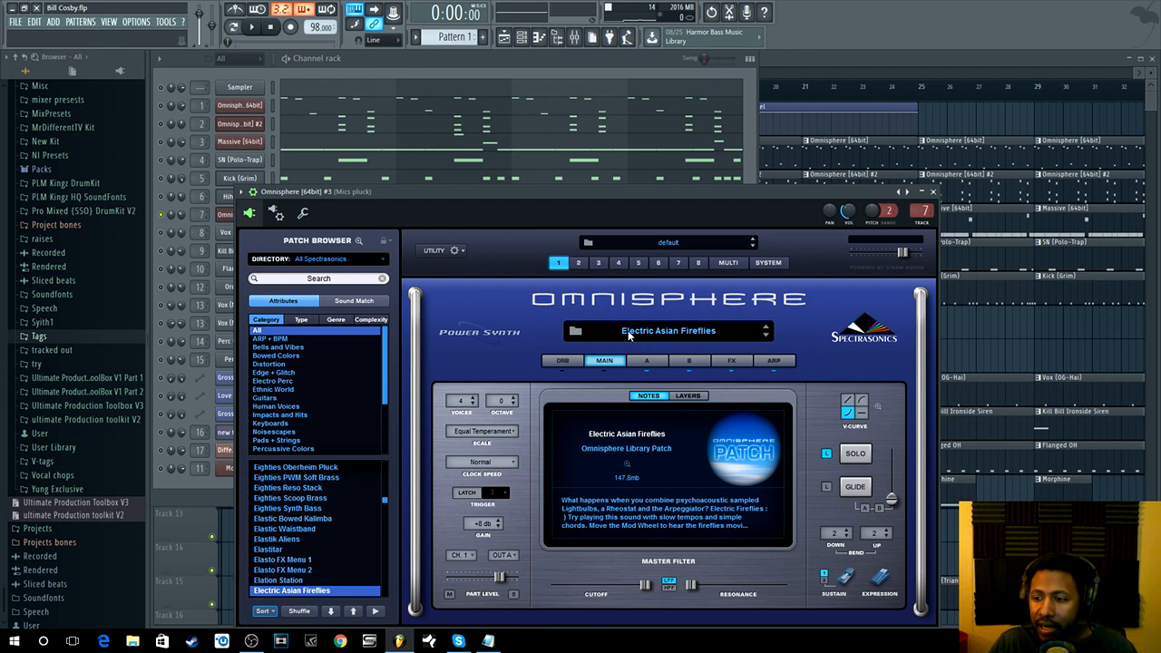
right_click(203, 216)
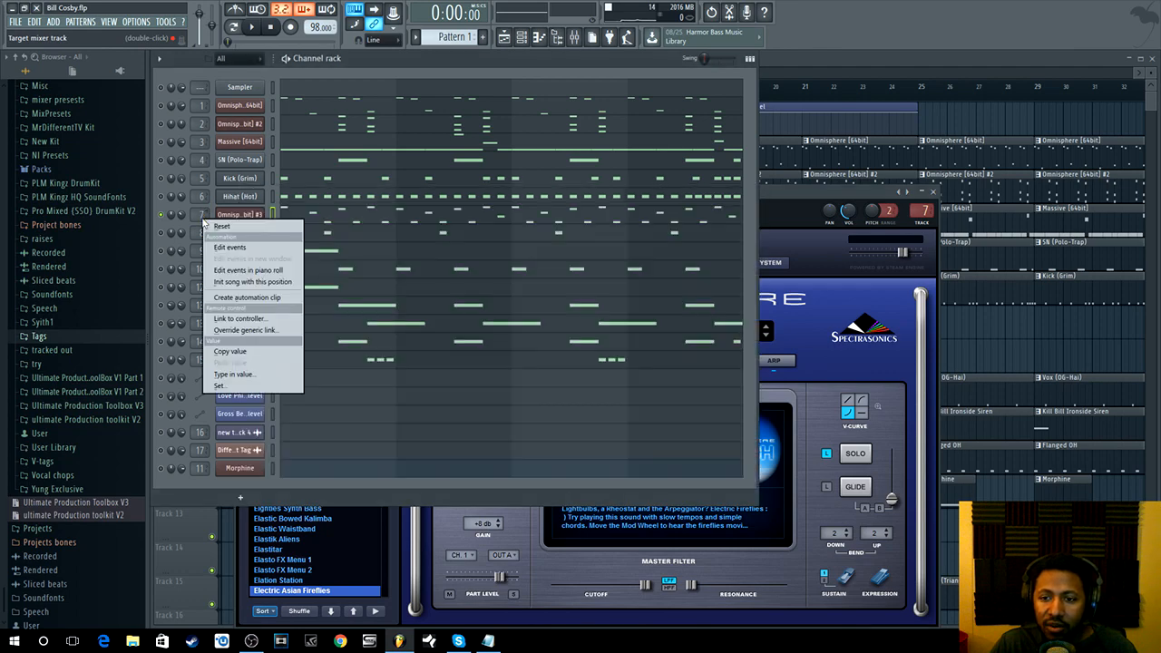
double_click(203, 216)
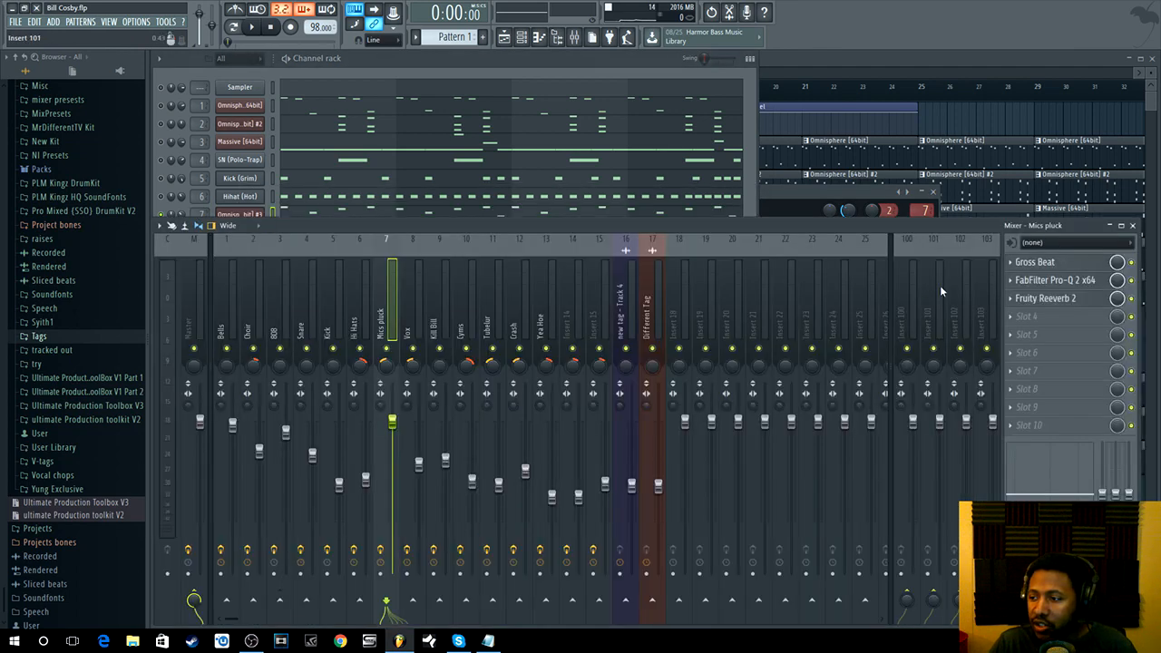
click(1052, 262)
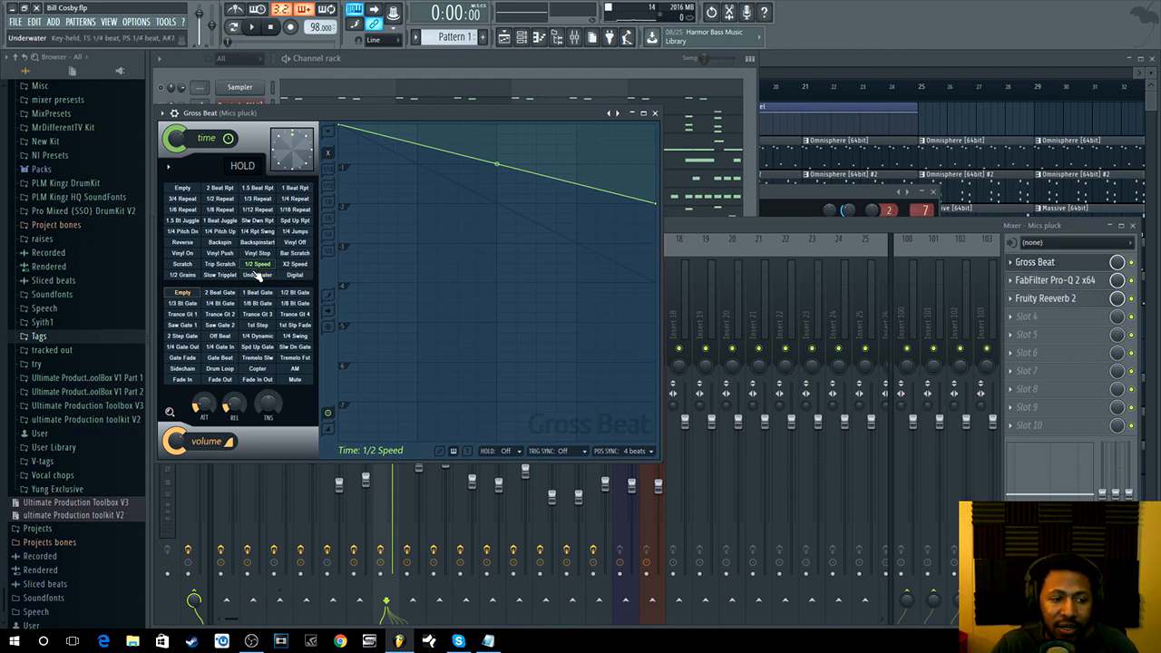
- Bypass Gross Beat, Pro-Q 2 and Fruity Reeverb 2 on the Mics pluck track while auditioning the pluck
click(1131, 281)
click(1132, 299)
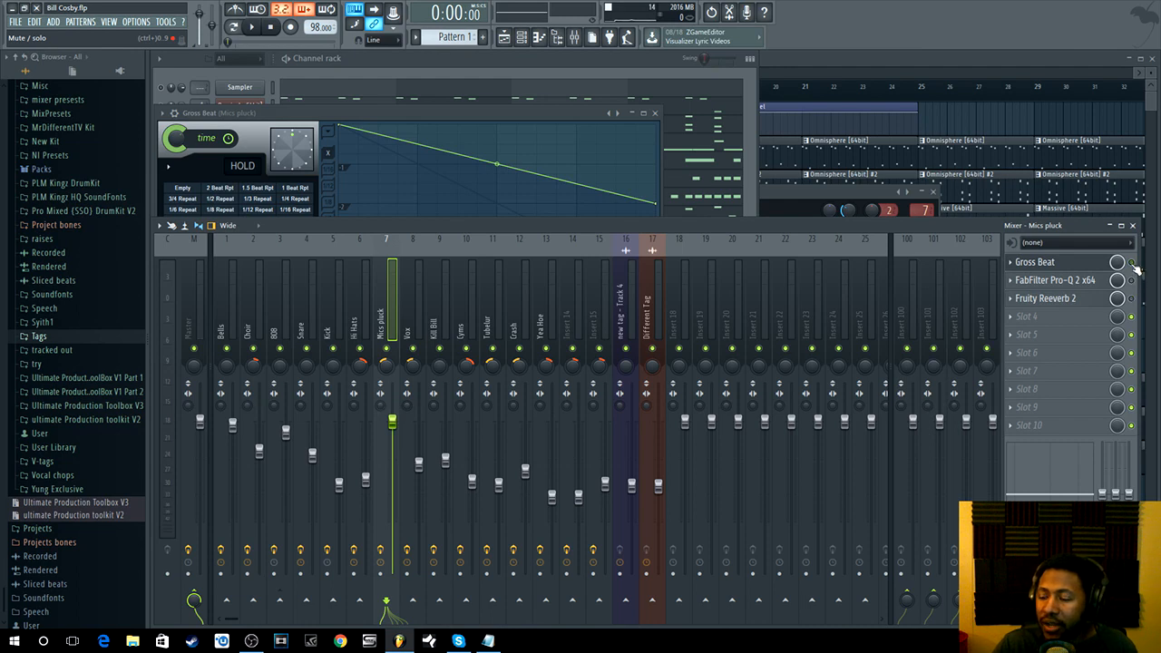
key(space)
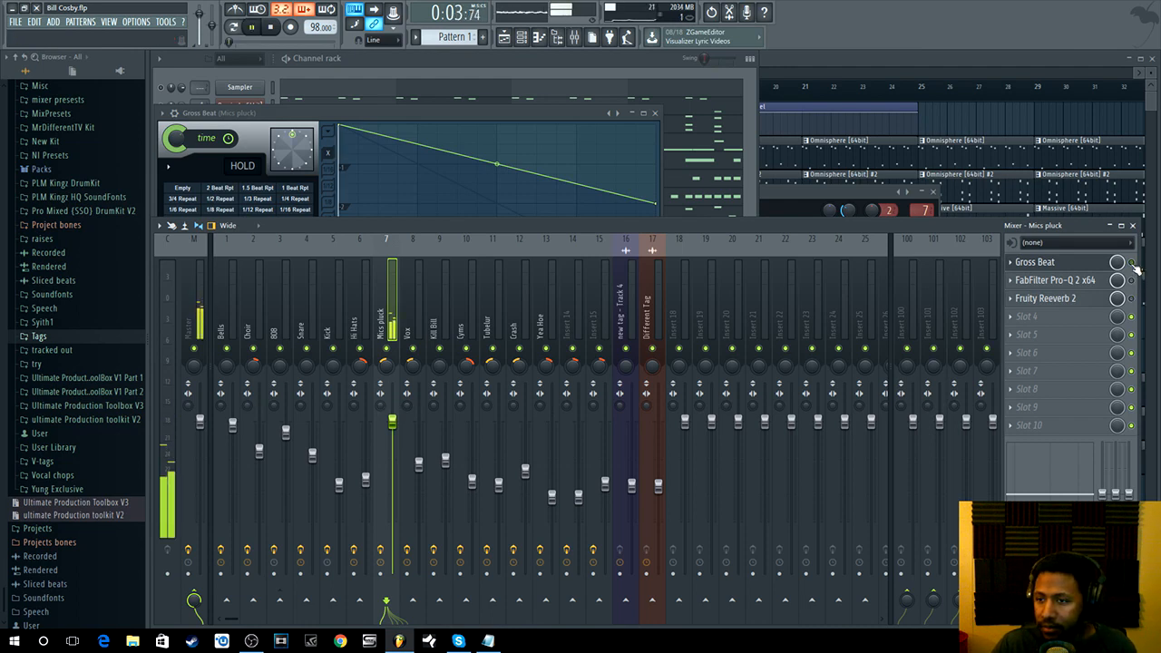
click(1131, 262)
- Switch playback to pattern mode and replay the dry pluck from the start
key(space)
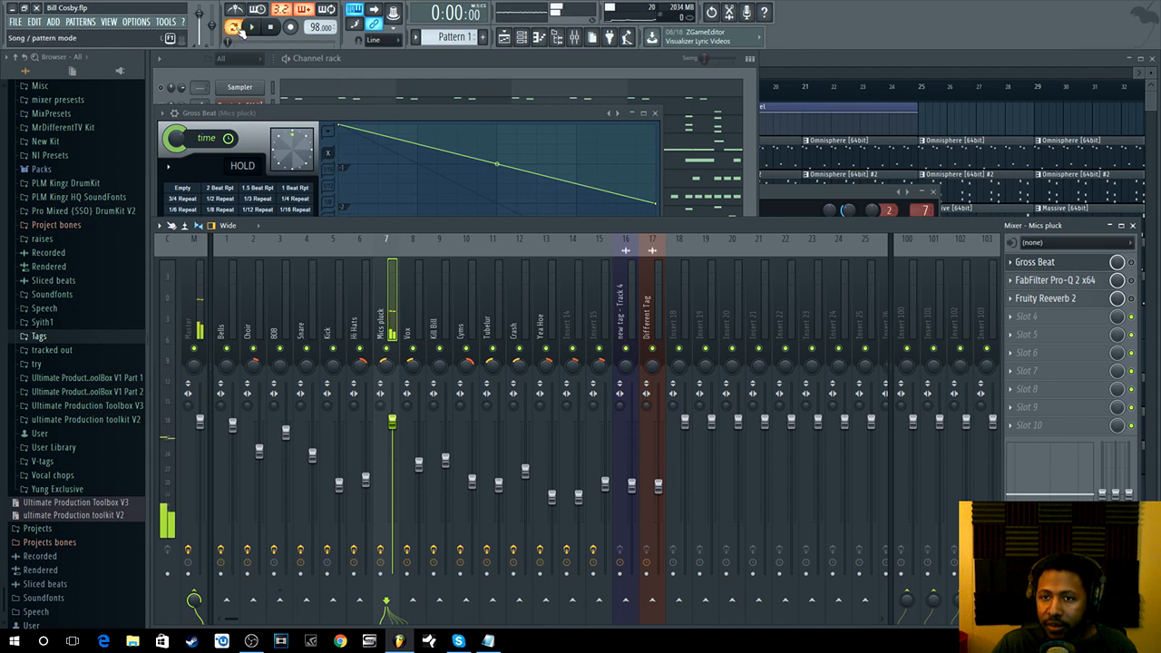
key(space)
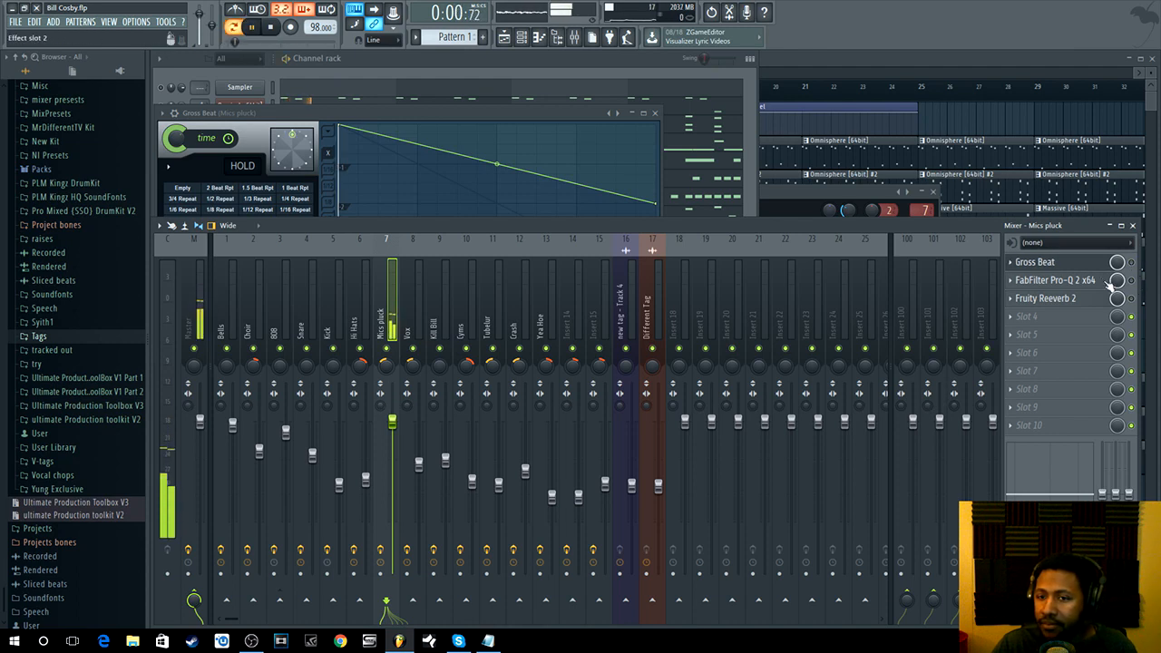
key(space)
click(254, 28)
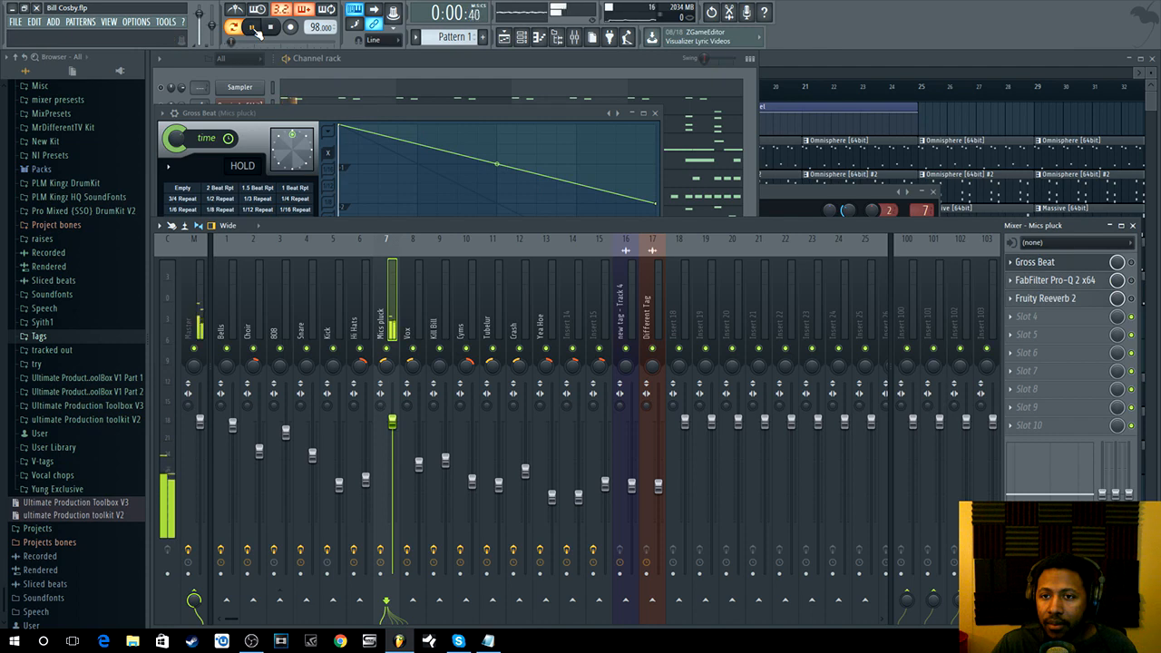
key(space)
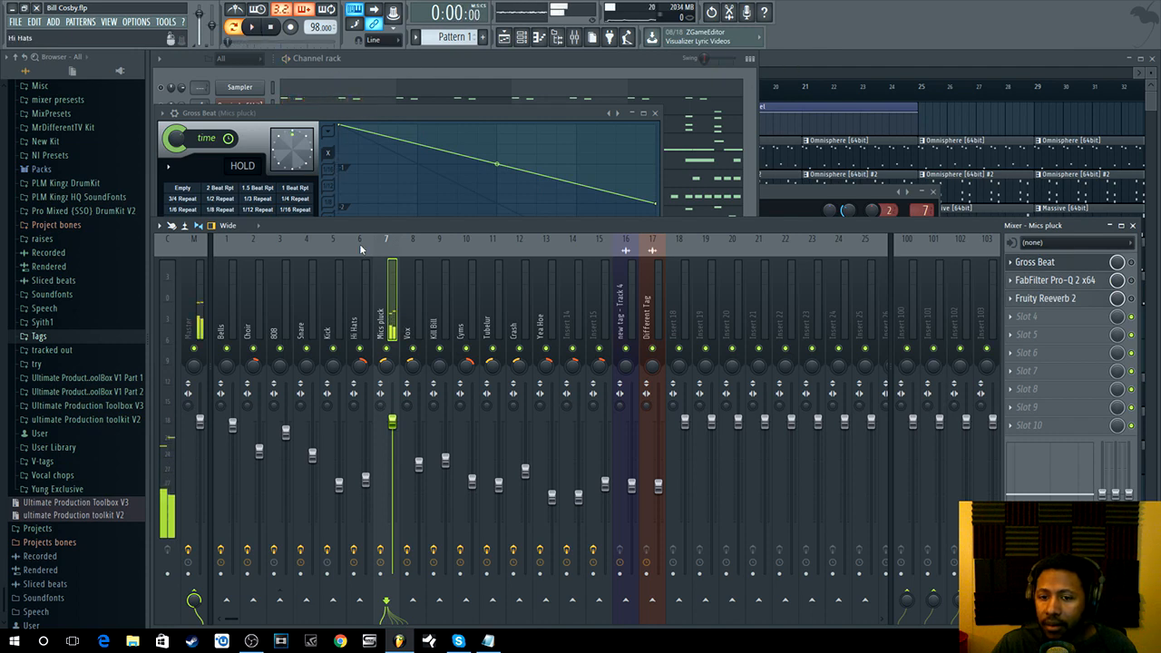
- Bypass Fruity Love Philter and both Gross Beat slots on the Master track while playing the pluck pattern
click(199, 290)
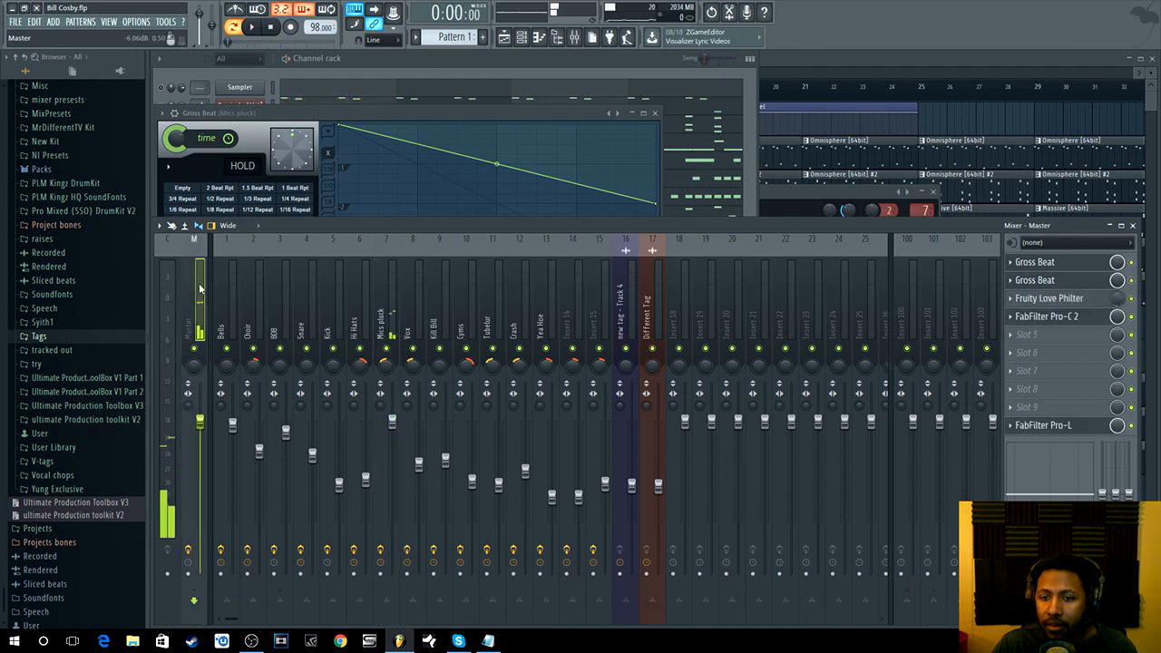
click(1131, 297)
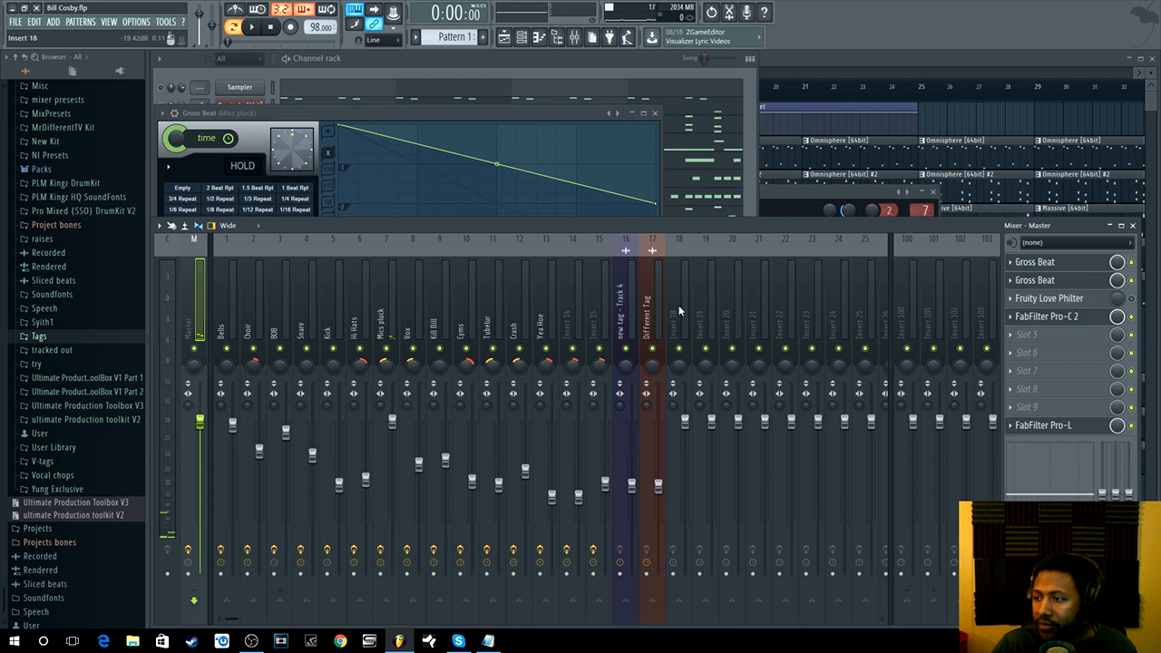
key(space)
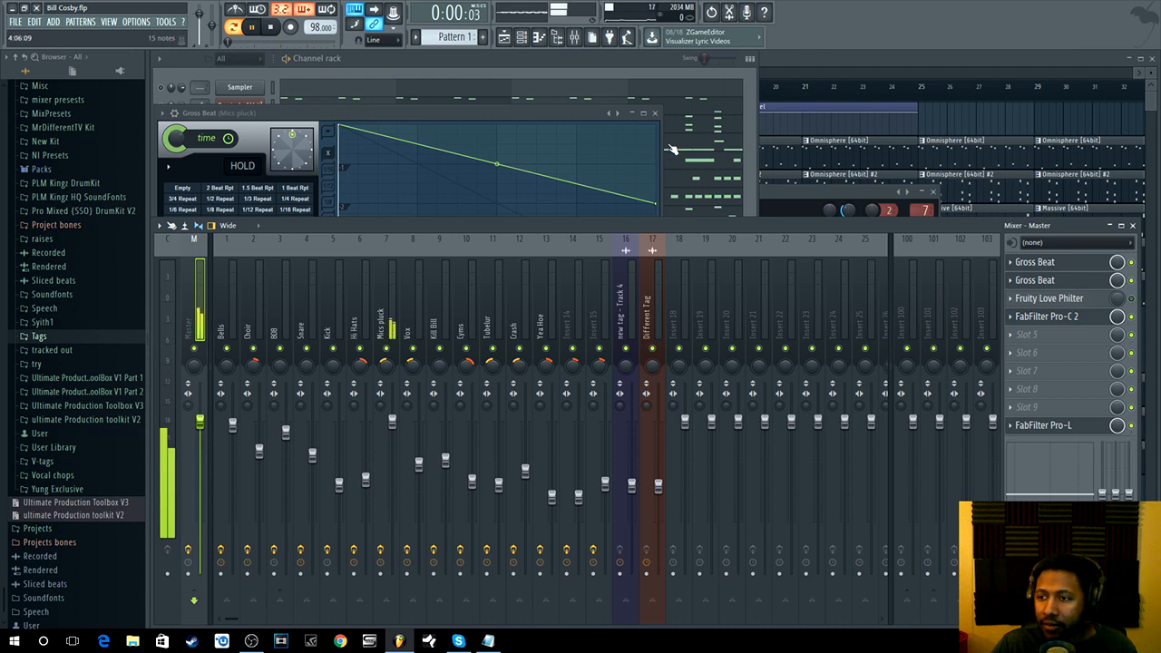
click(1130, 280)
click(1131, 262)
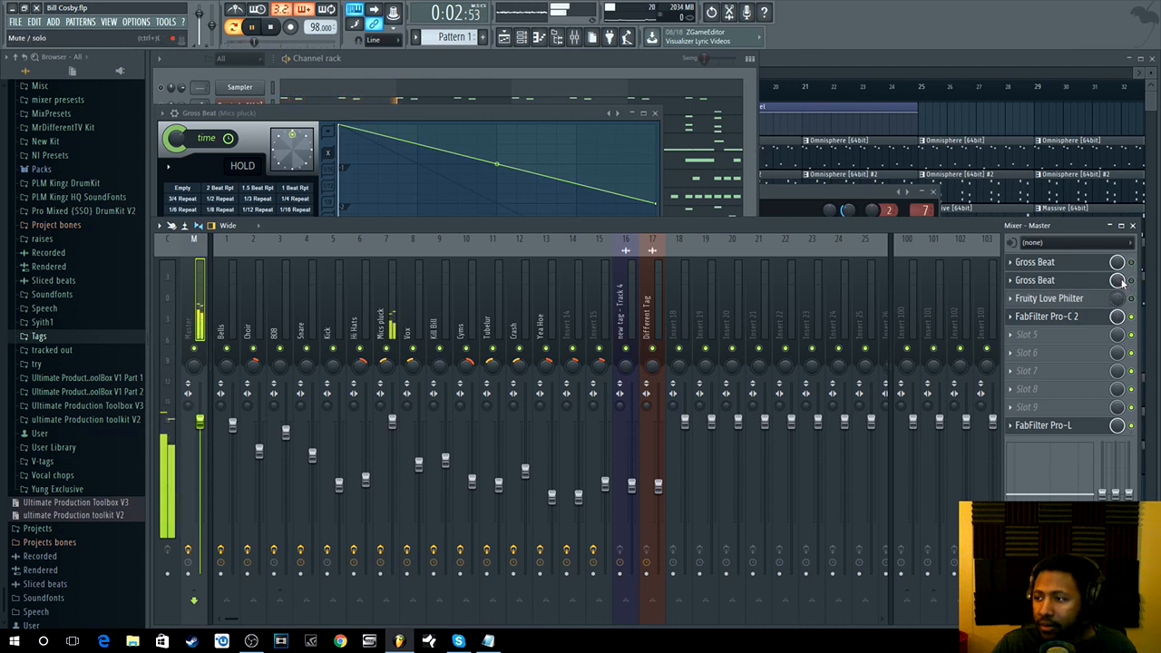
- Return to the Mics pluck mixer track from the channel rack, enable Gross Beat and audition the half-speed pluck
click(594, 73)
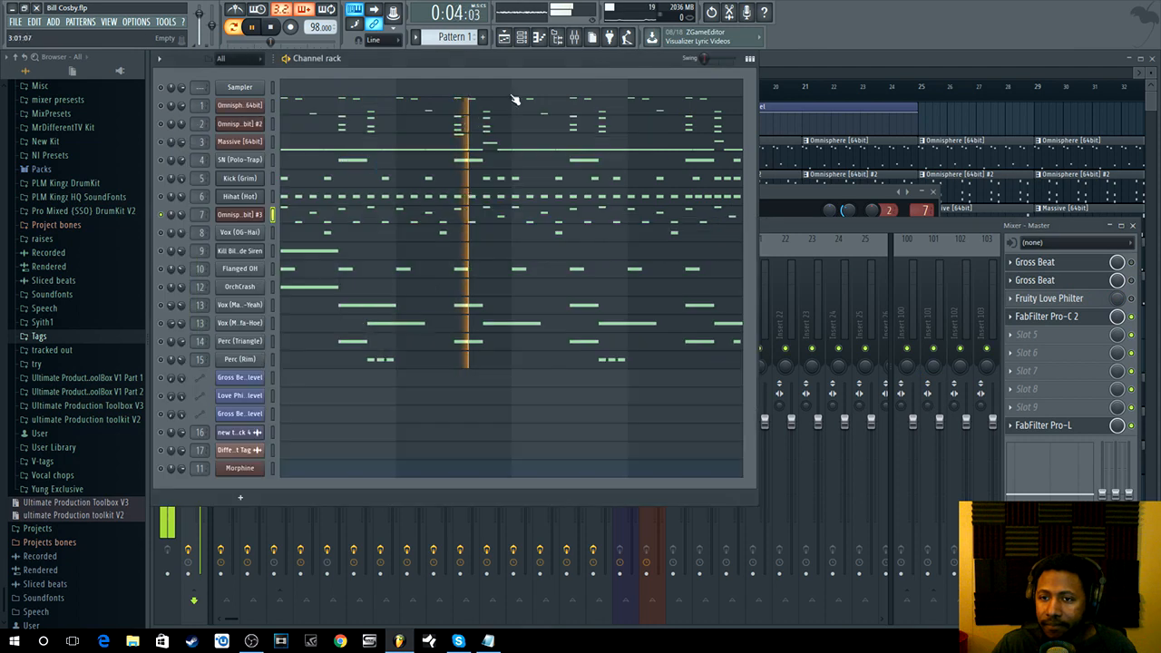
double_click(191, 213)
key(space)
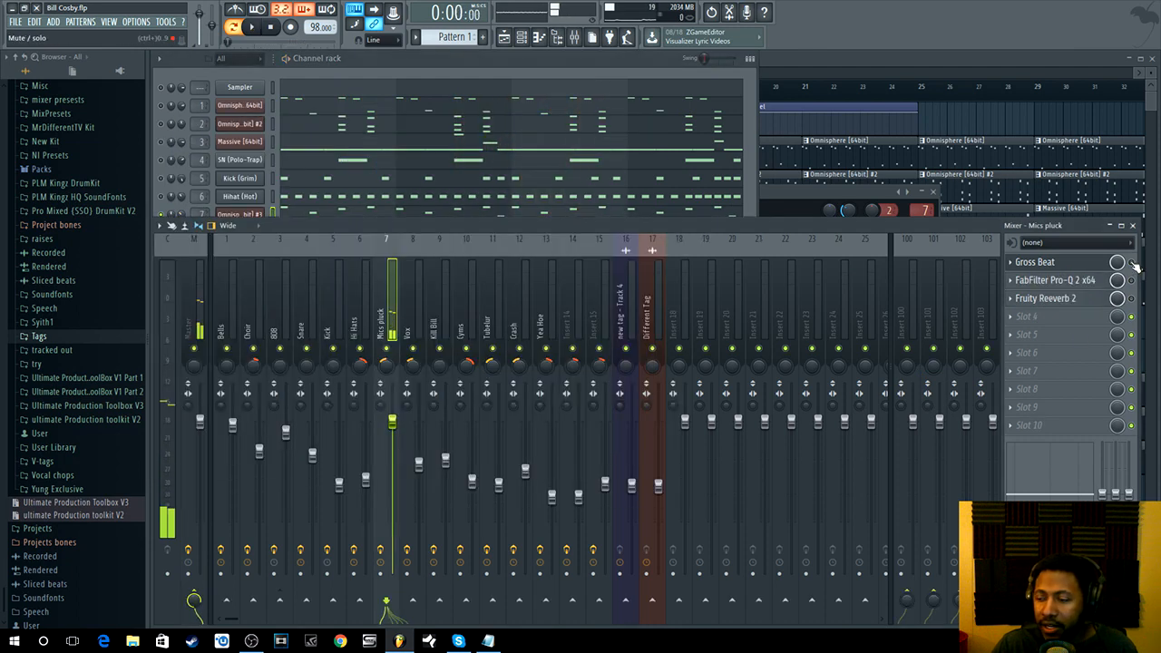
click(1131, 262)
key(space)
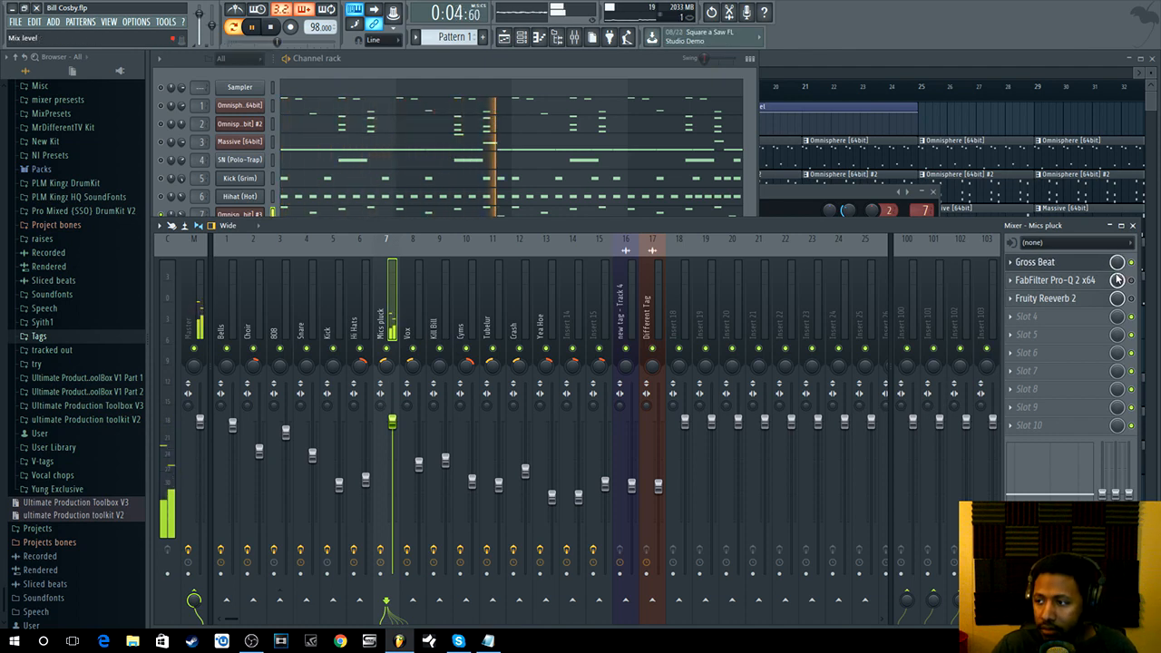
key(space)
- Inspect the low cut in the Mics pluck track's Pro-Q 2, enable the EQ and audition the filtered pluck
click(1079, 280)
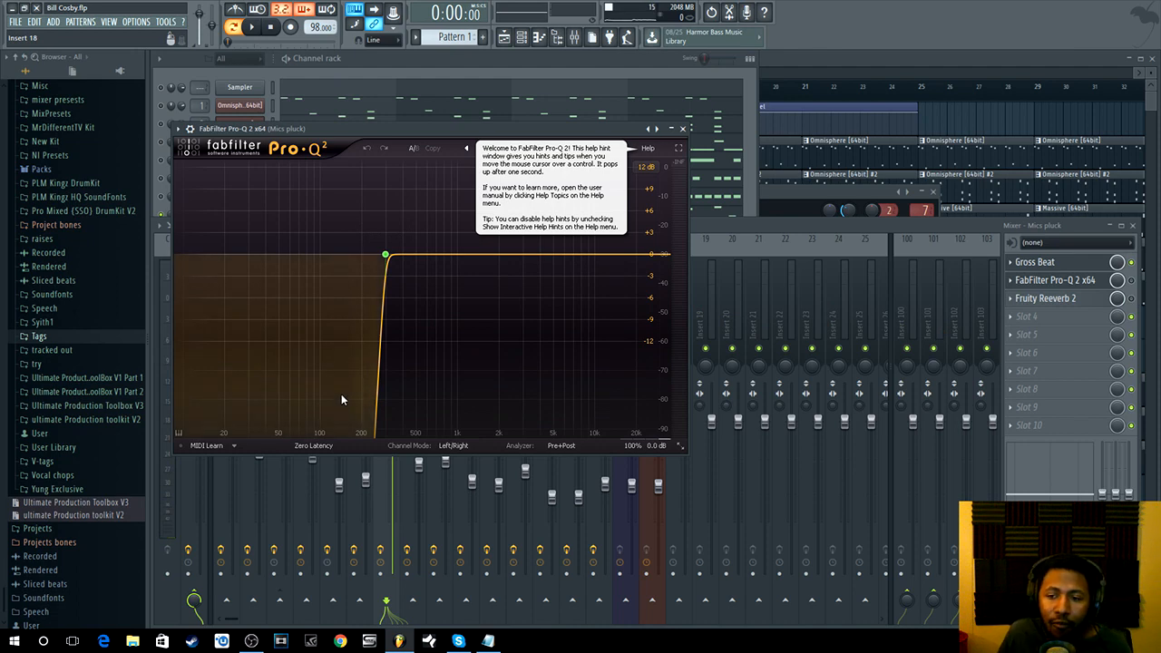
click(1131, 281)
click(615, 129)
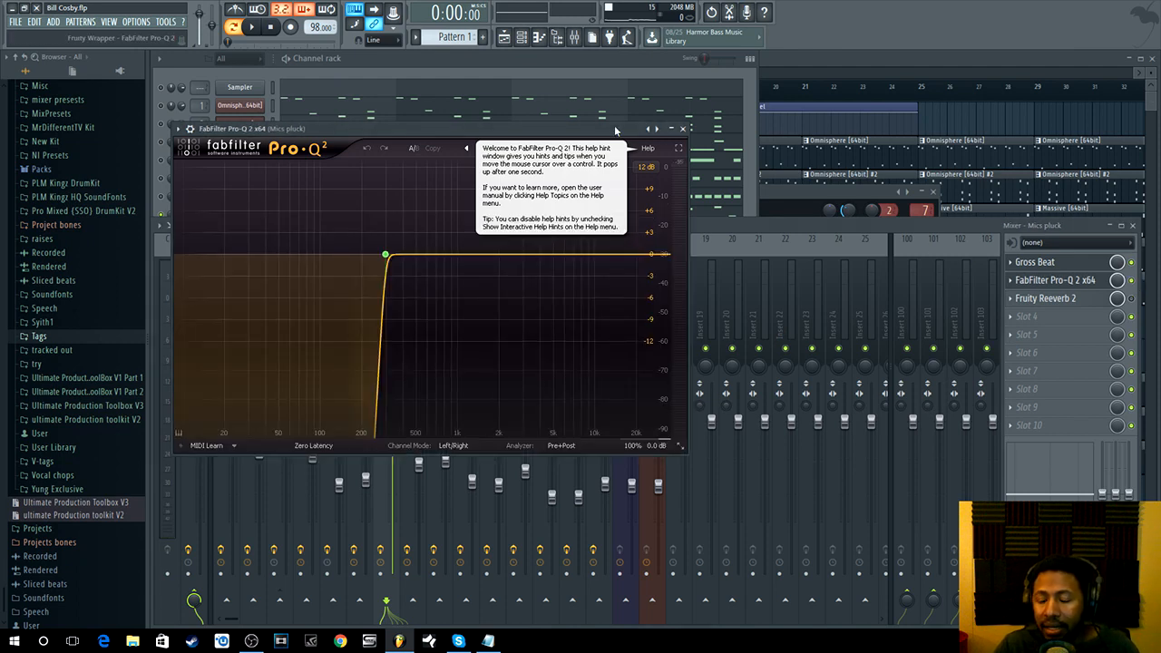
key(space)
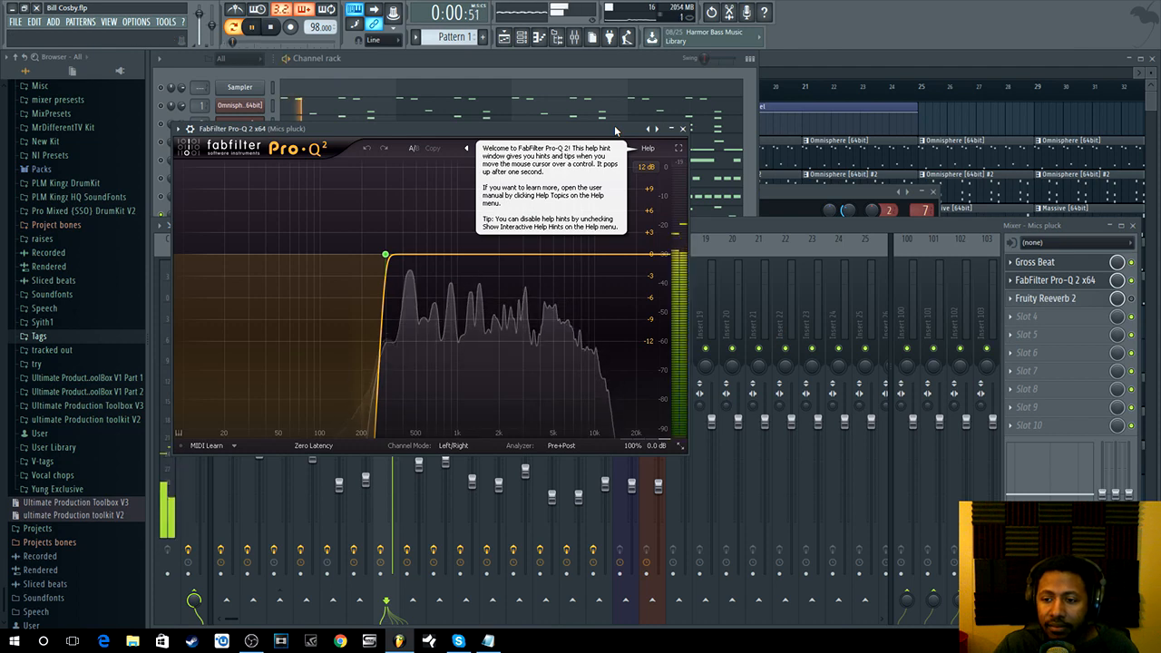
key(space)
- Enable and open Fruity Reeverb 2 on the Mics pluck track, audition the full effect chain and return to the channel rack
click(1131, 298)
click(1092, 305)
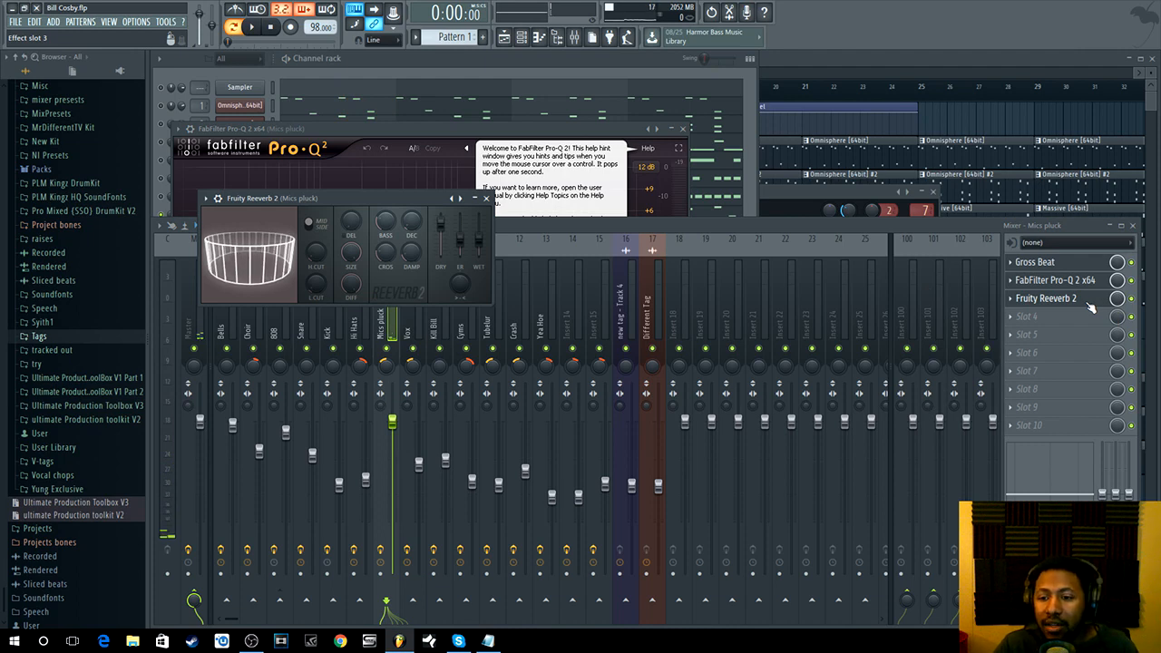
key(space)
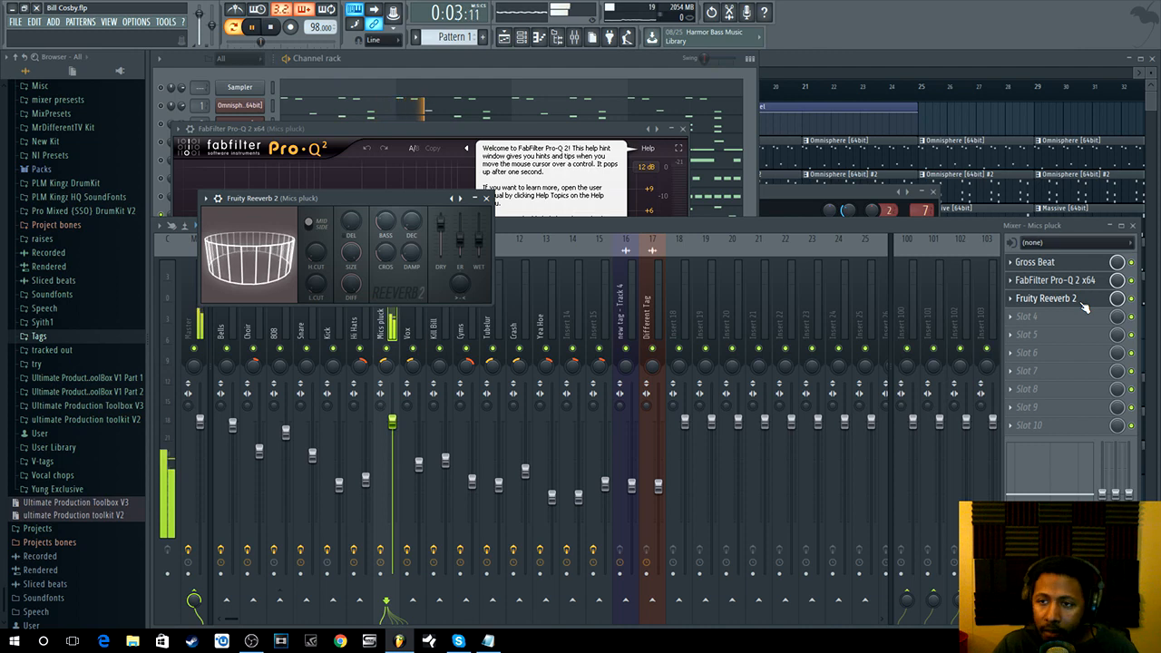
click(467, 61)
key(space)
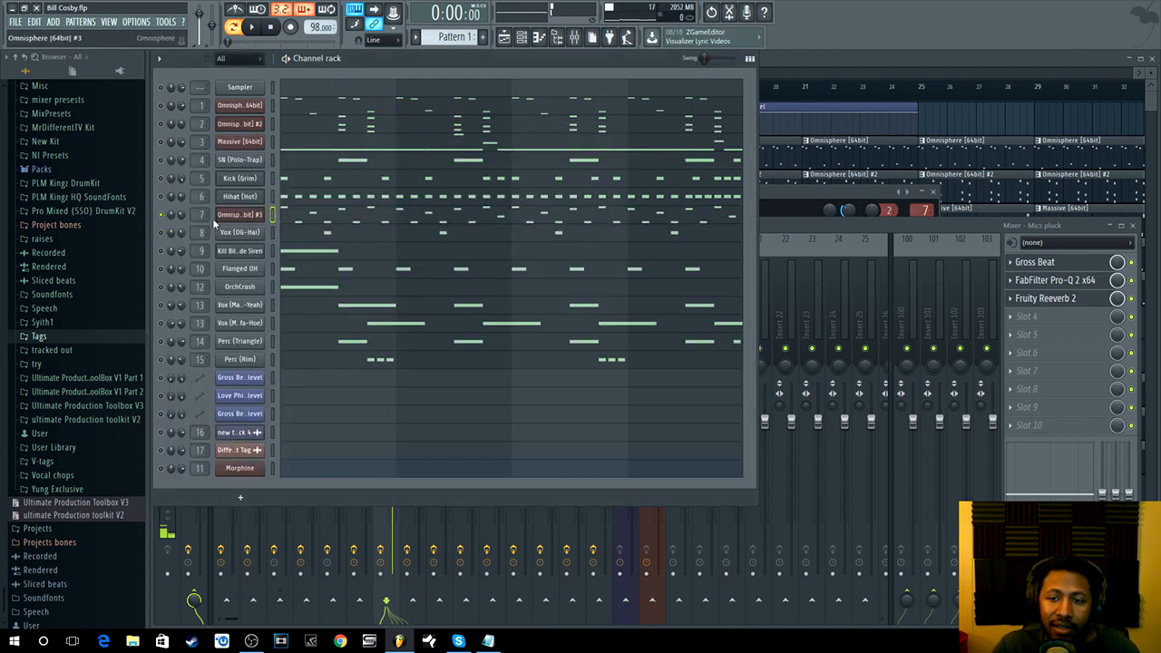
- Solo the Vox (OG-Hai) channel and open its sample settings to audition the vocal
right_click(168, 234)
click(169, 236)
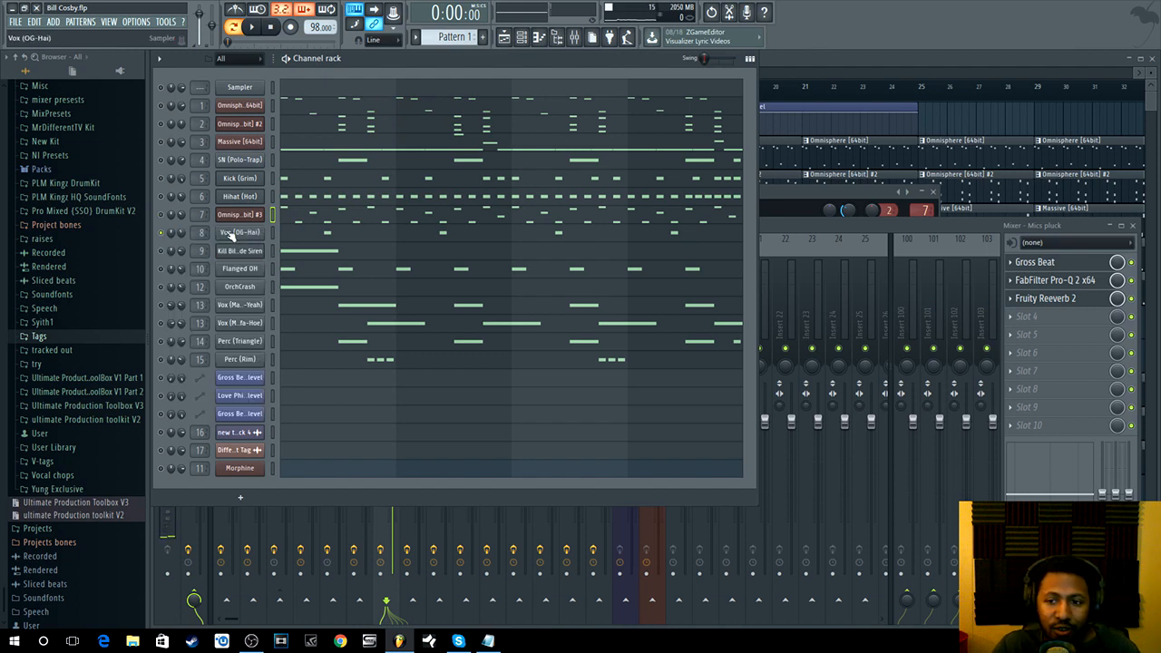
click(259, 233)
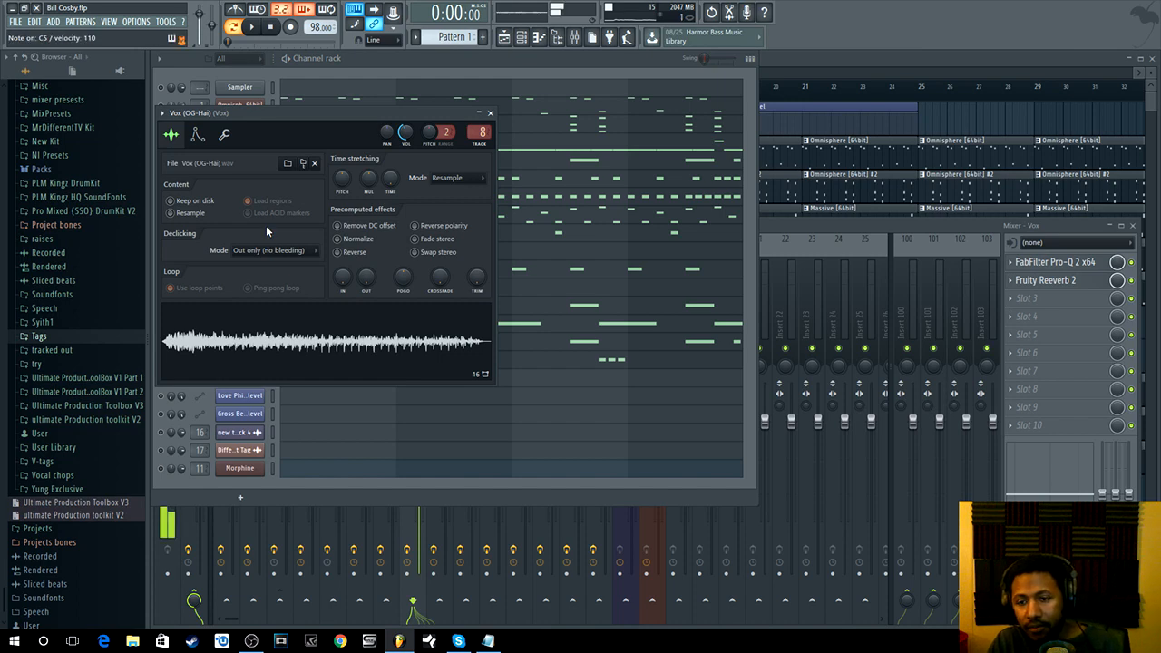
- Inspect the low cut in the Vox track's Pro-Q 2 and open its Fruity Reeverb 2 settings
click(1079, 263)
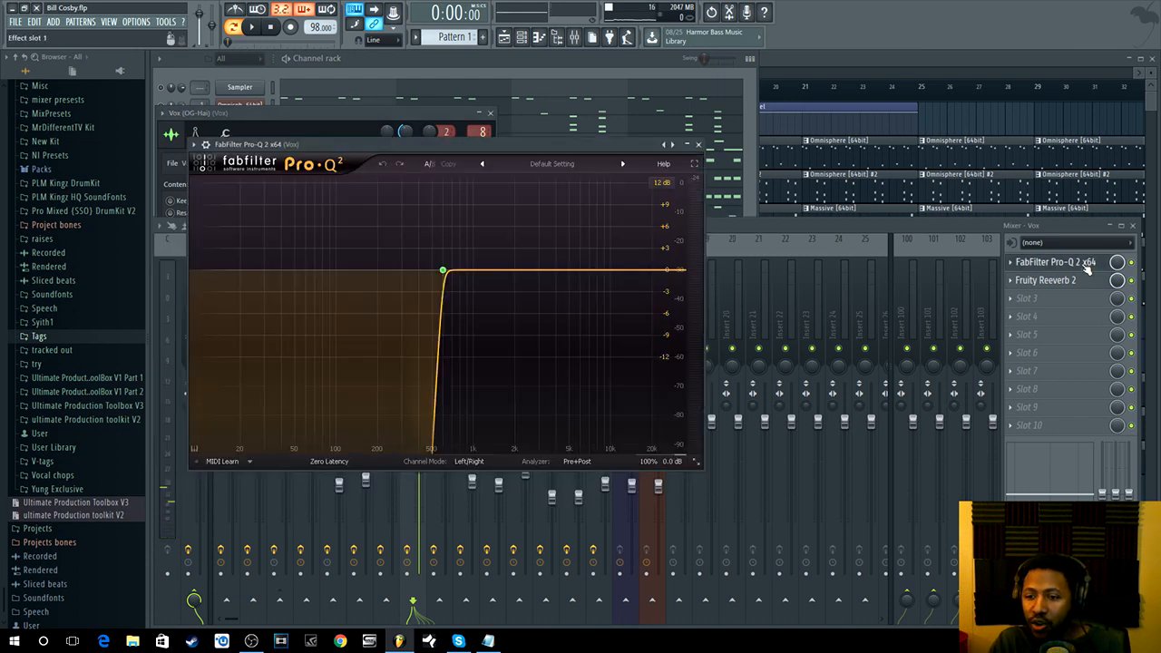
click(1084, 281)
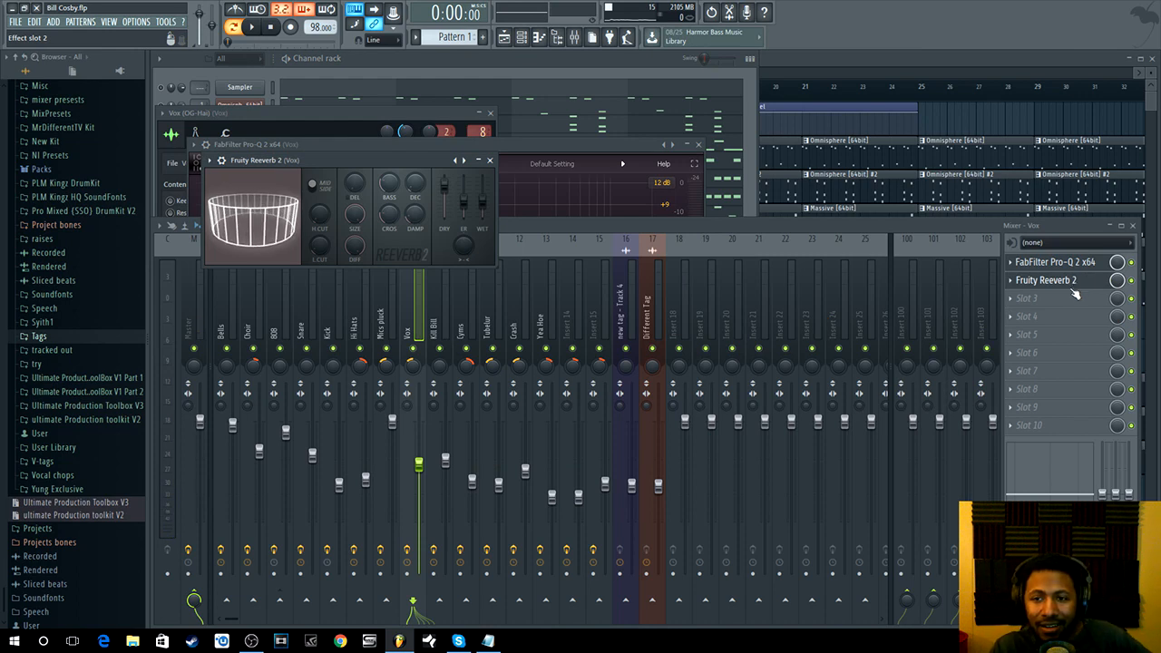
- Audition the Vox sample through its effects and return to the channel rack
key(z)
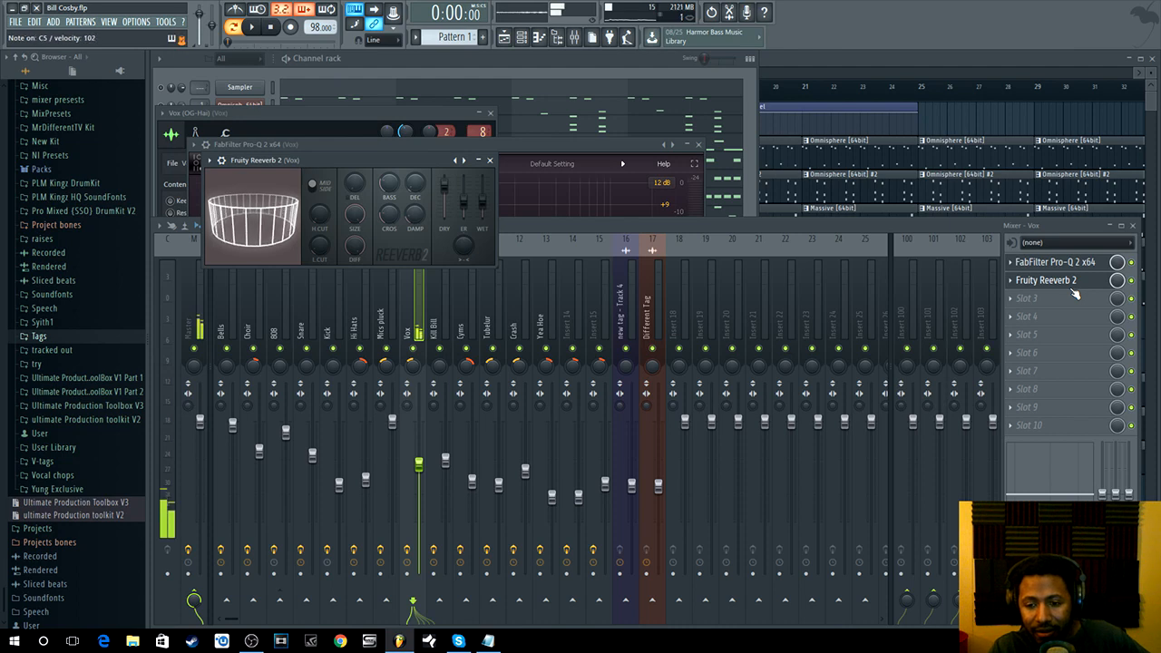
key(F6)
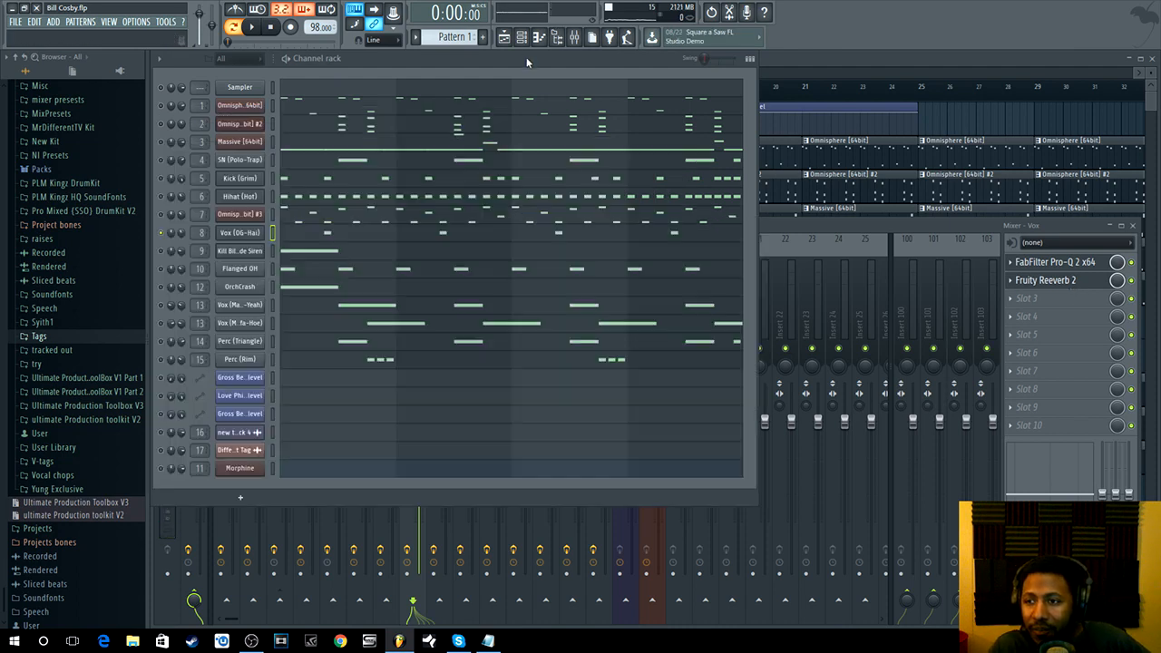
- Solo the Kill Bill Ironside Siren channel and open its sample settings to view the waveform
right_click(161, 253)
click(173, 261)
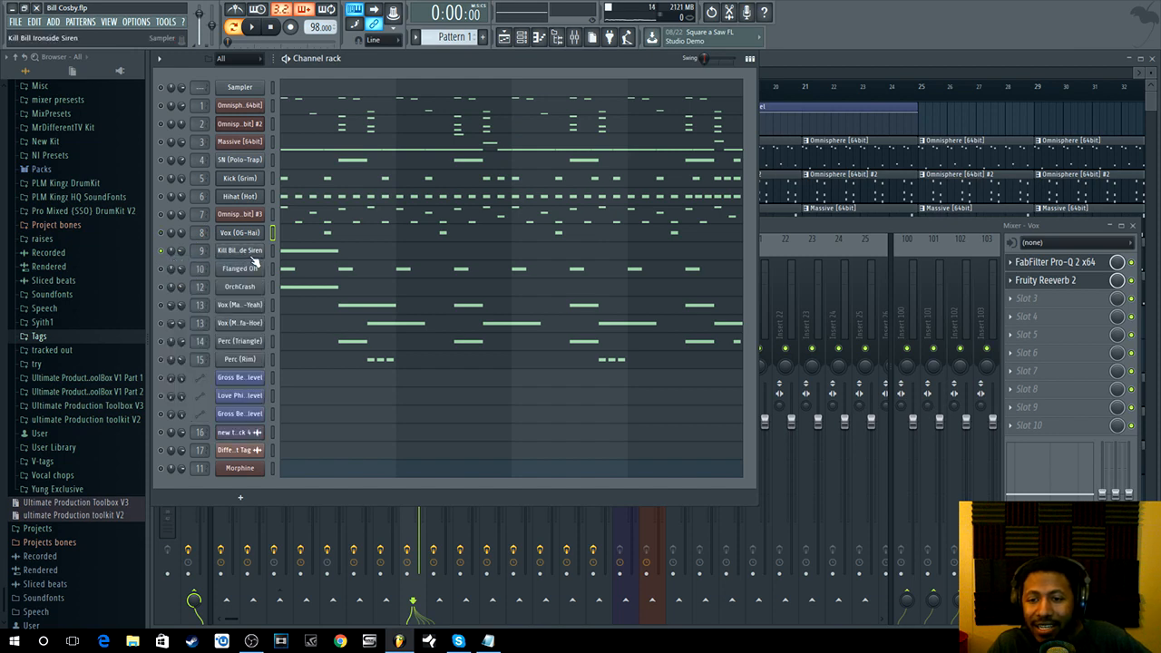
click(241, 251)
drag(444, 131, 574, 117)
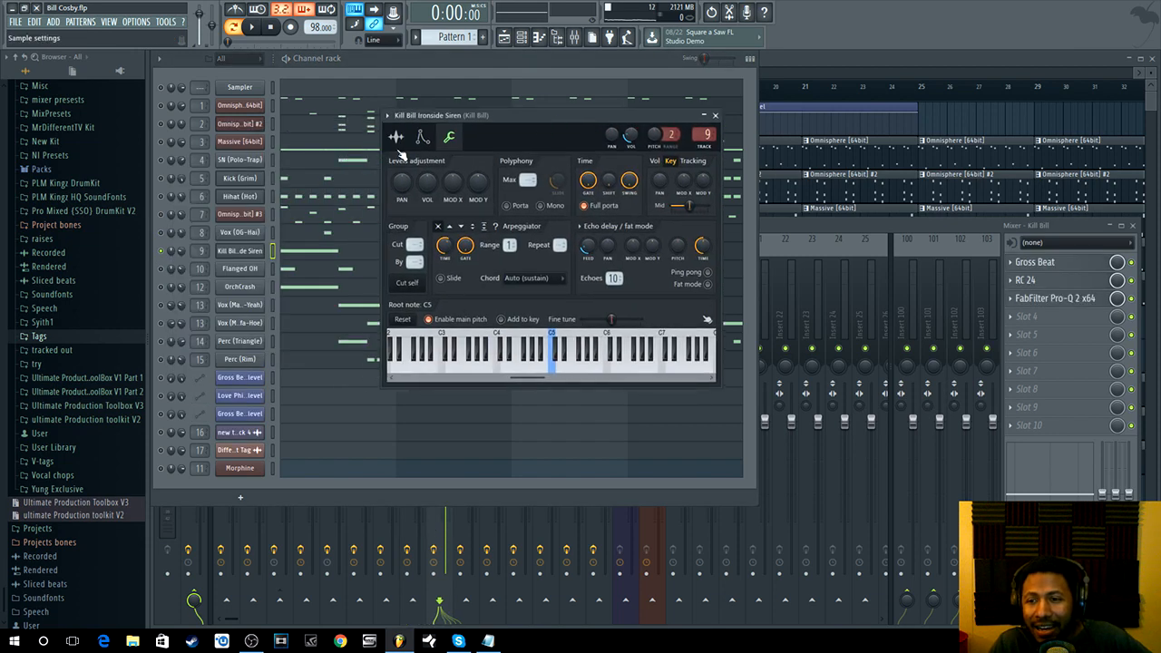
click(398, 140)
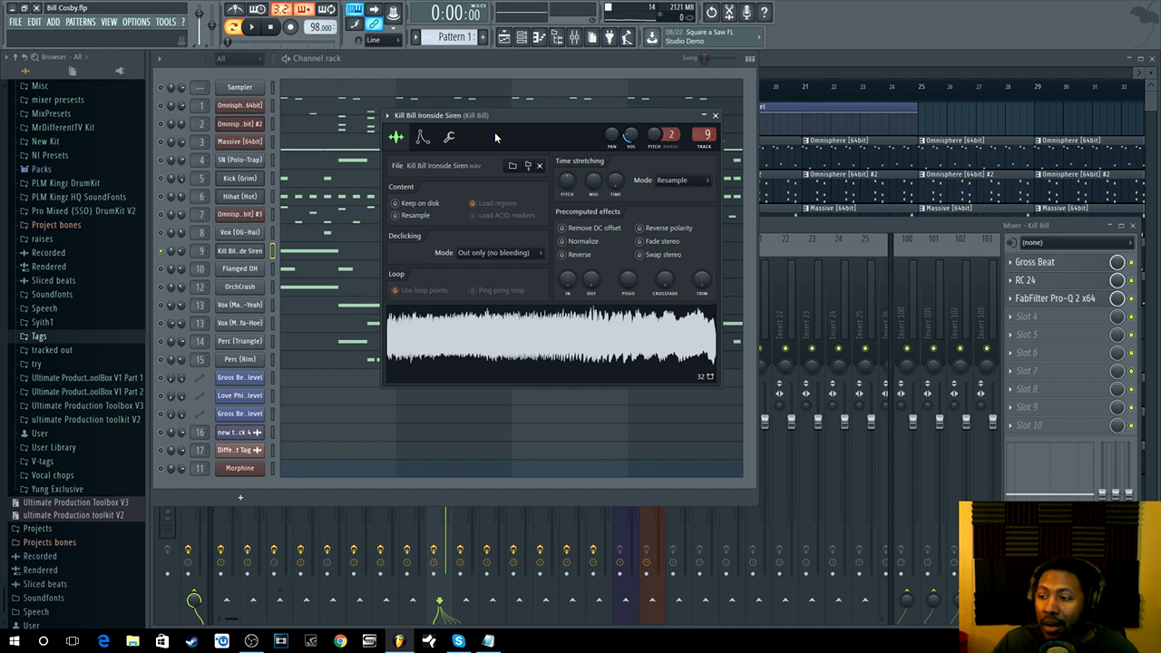
- Bypass RC 24 and Pro-Q 2 on the Kill Bill track, review the siren's sample and miscellaneous settings, and close them
click(1079, 267)
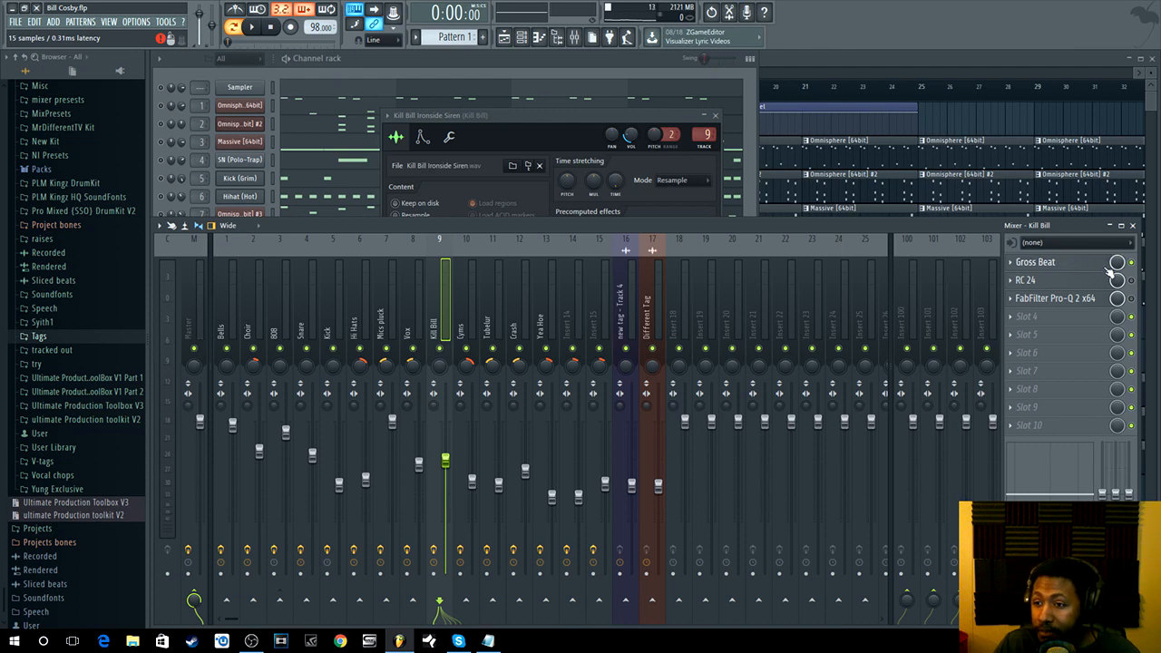
click(600, 118)
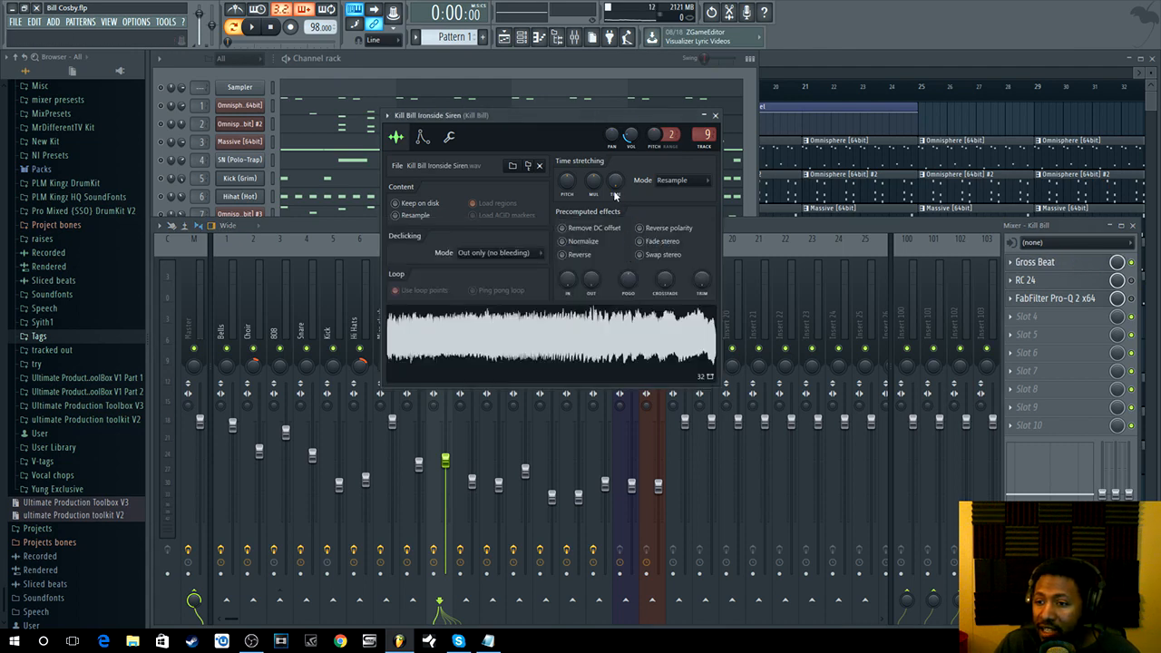
click(458, 137)
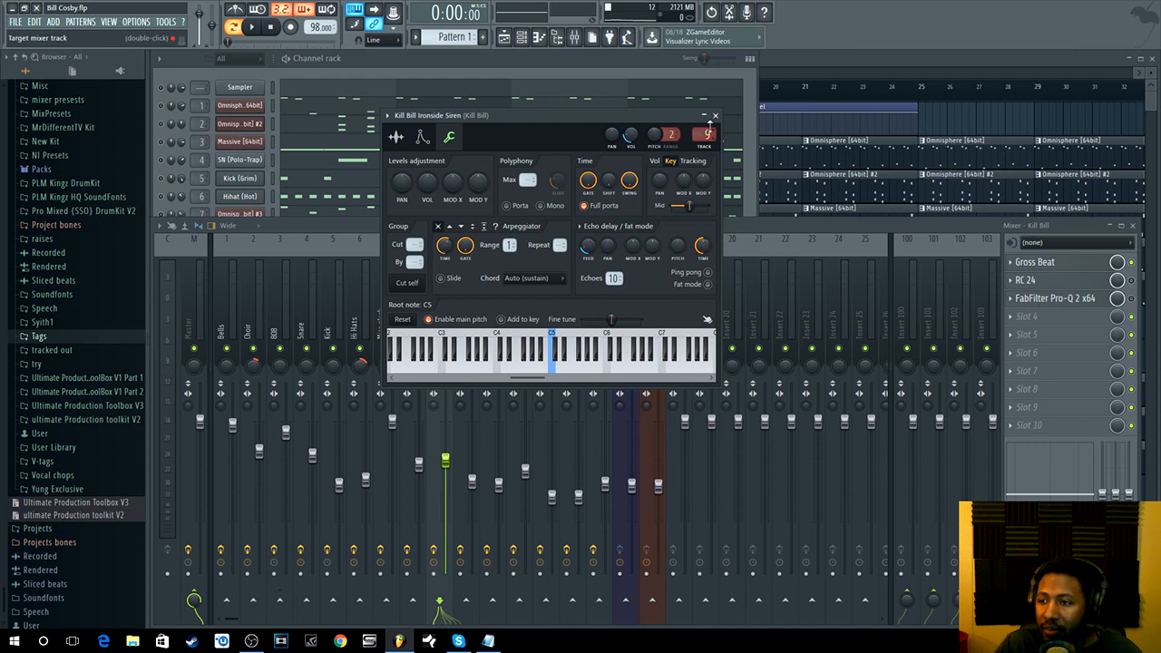
click(714, 116)
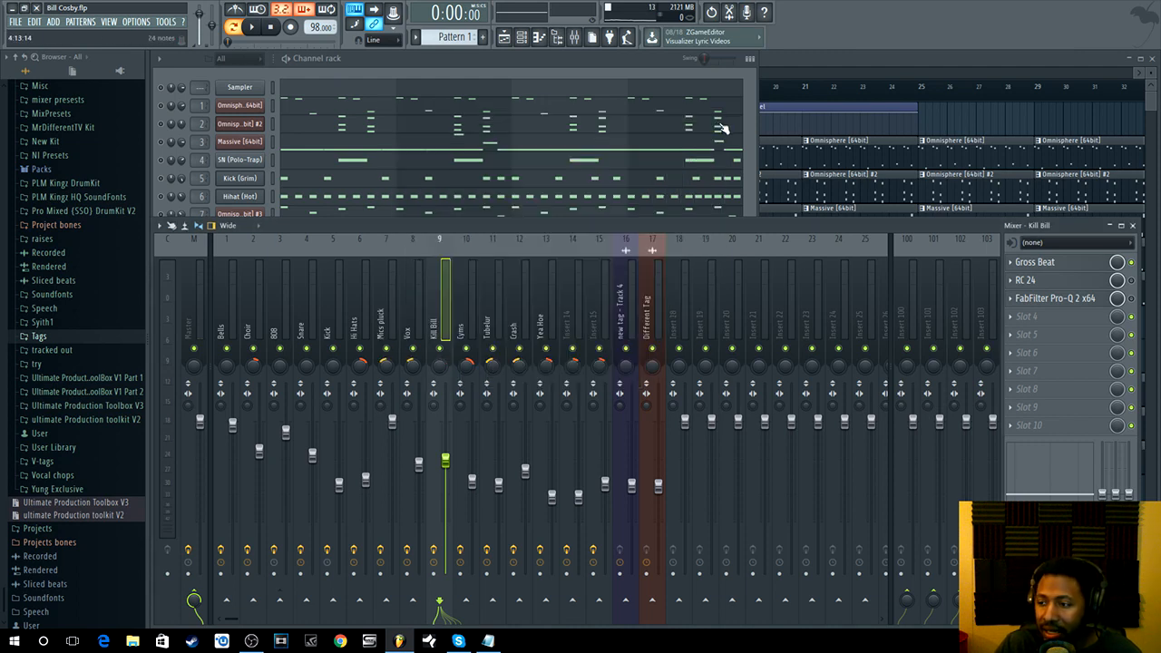
- Compare the Empty and 1/2 Speed time presets in the Kill Bill track's Gross Beat, keeping 1/2 Speed, and return to the channel rack
click(1061, 263)
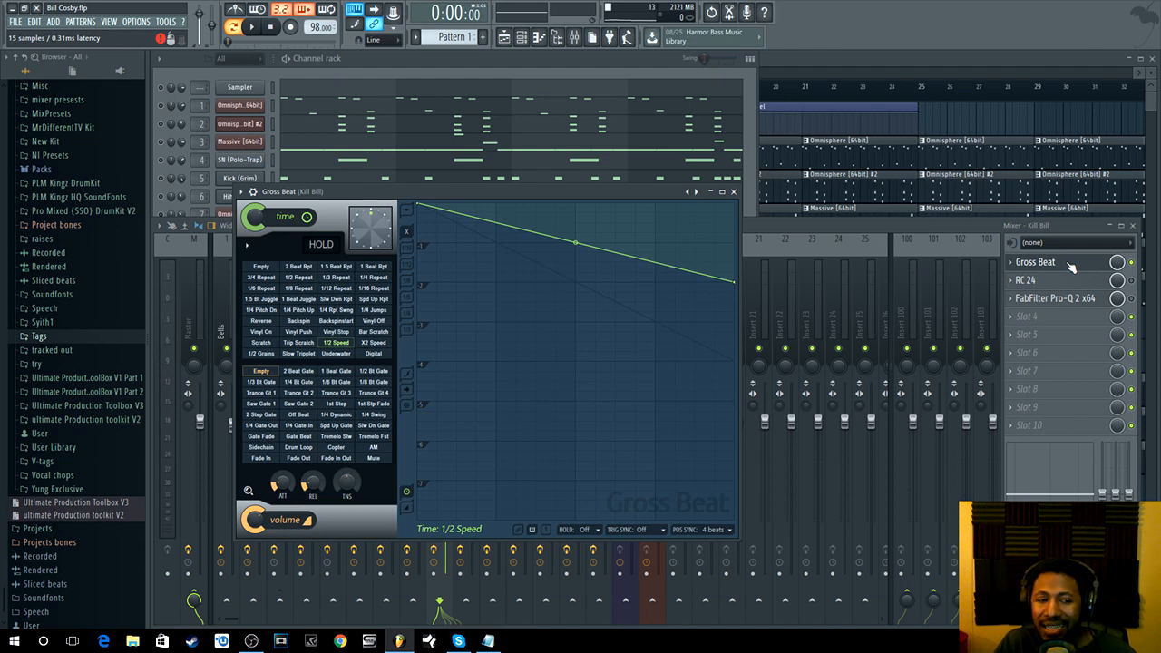
click(343, 347)
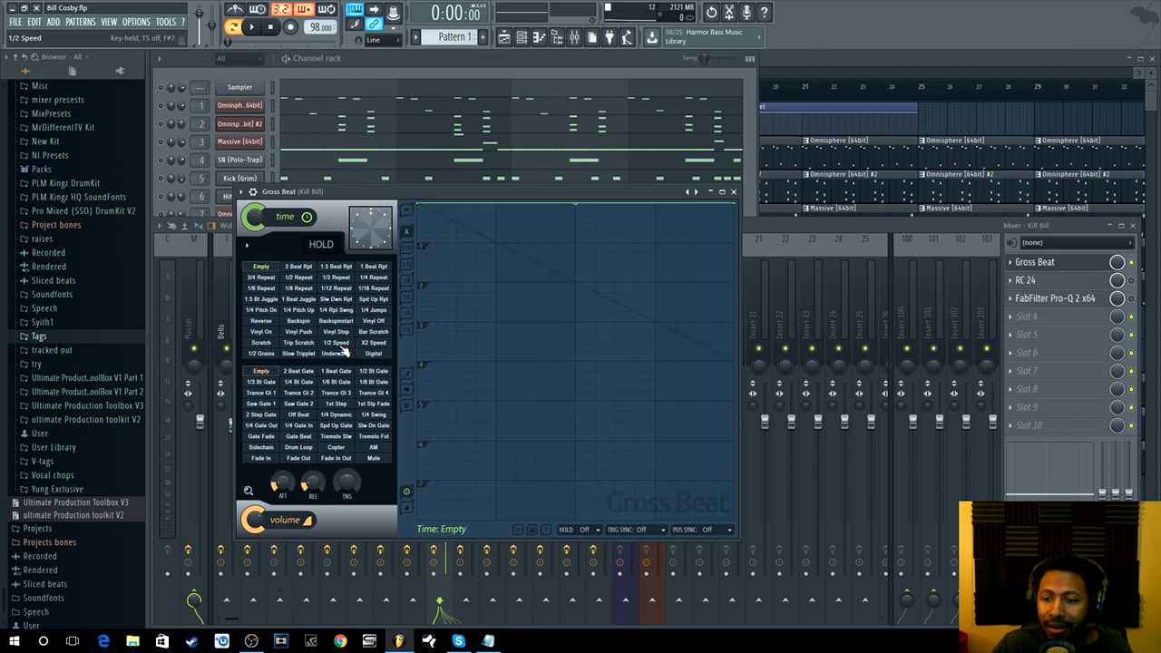
click(337, 342)
click(516, 67)
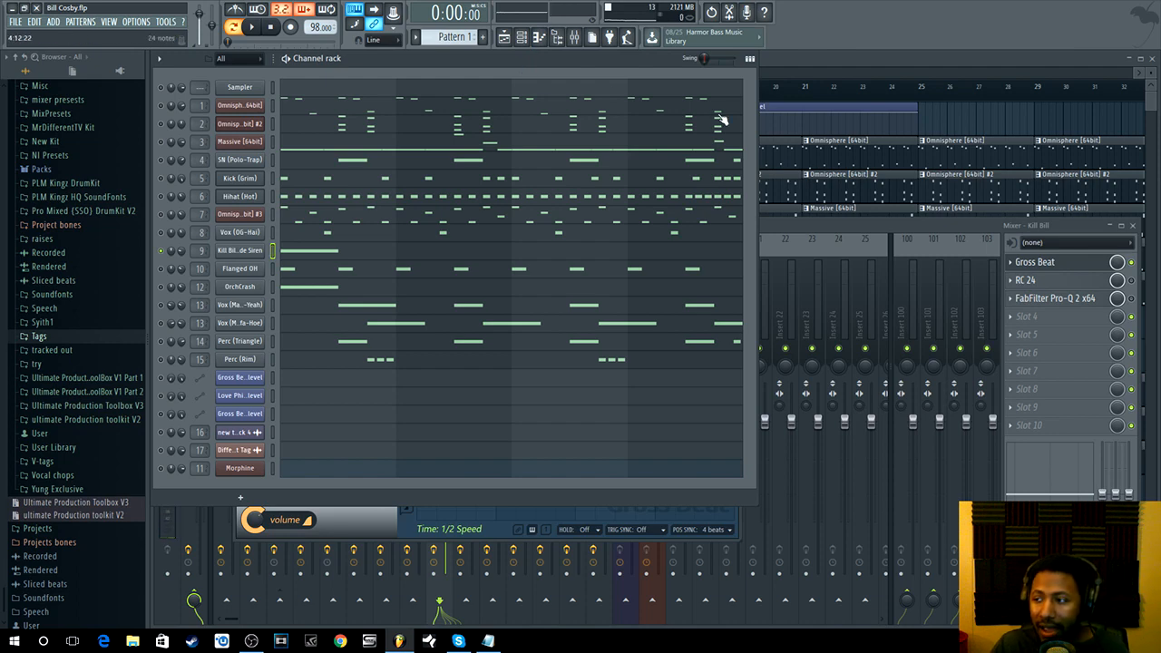
- Enable RC 24 and FabFilter Pro-Q 2 on the Kill Bill track and open the EQ to show its low cut
click(1121, 283)
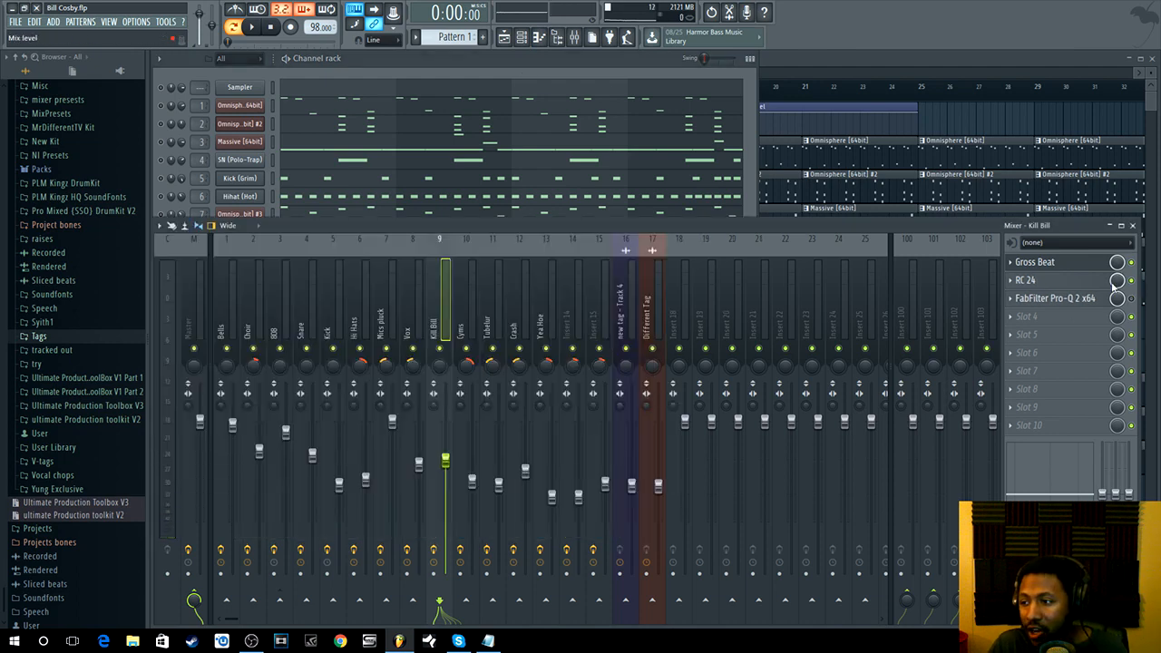
click(1079, 265)
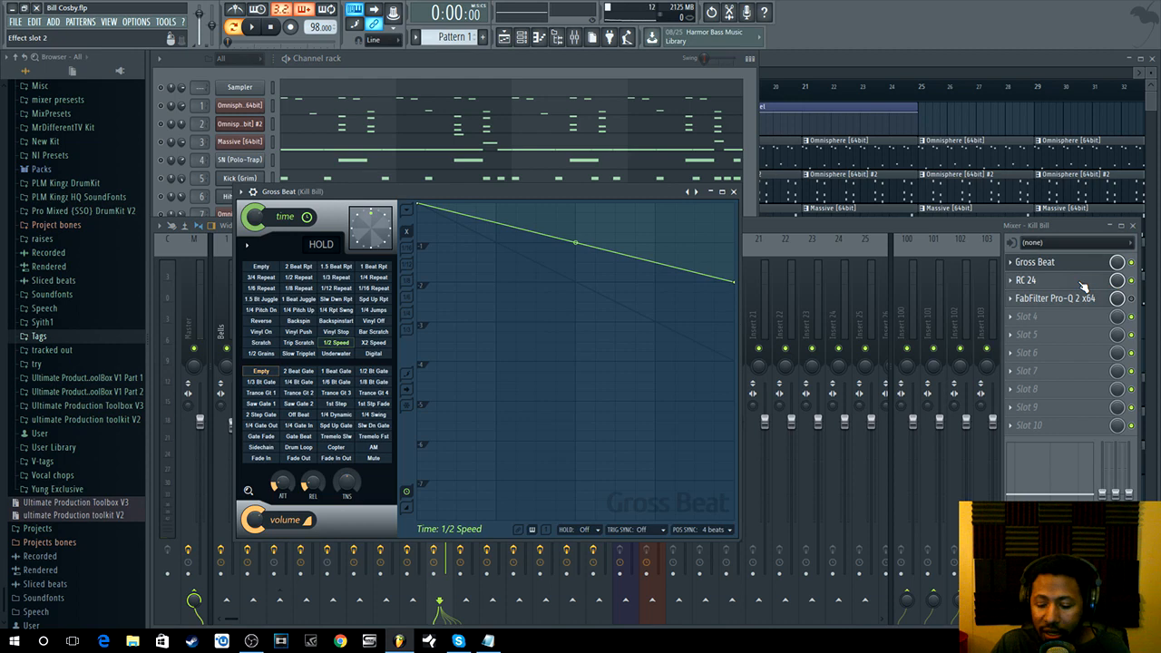
click(1138, 306)
click(1079, 298)
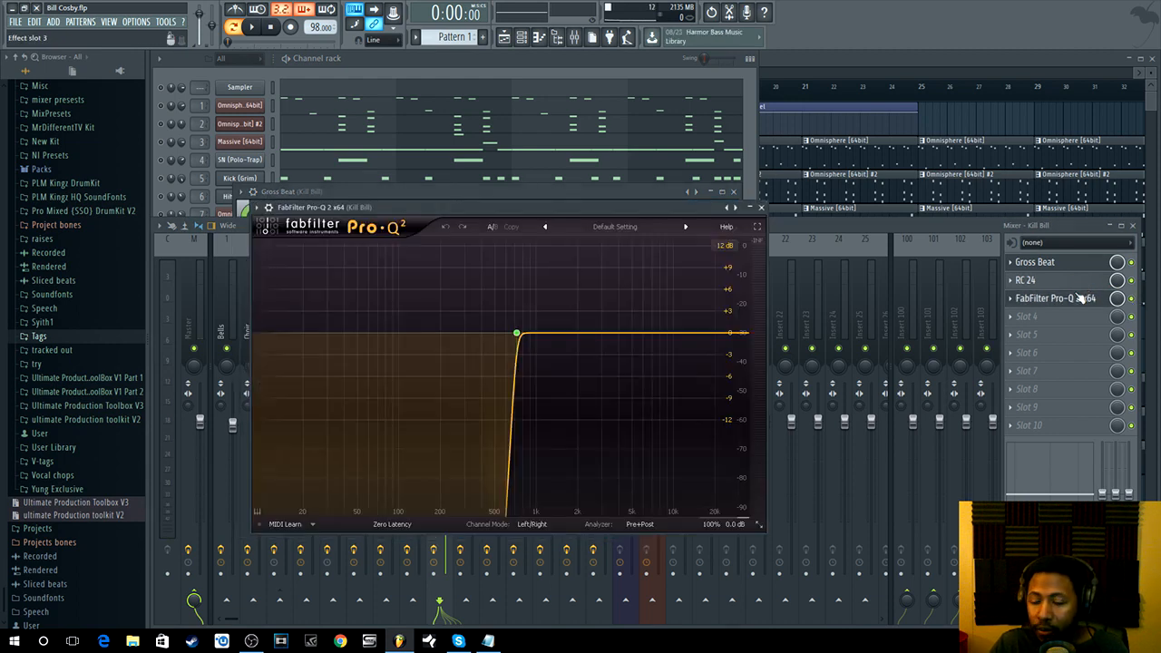
- Return to the channel rack and play Pattern 1 to audition the siren with all its effects, then stop playback
click(471, 70)
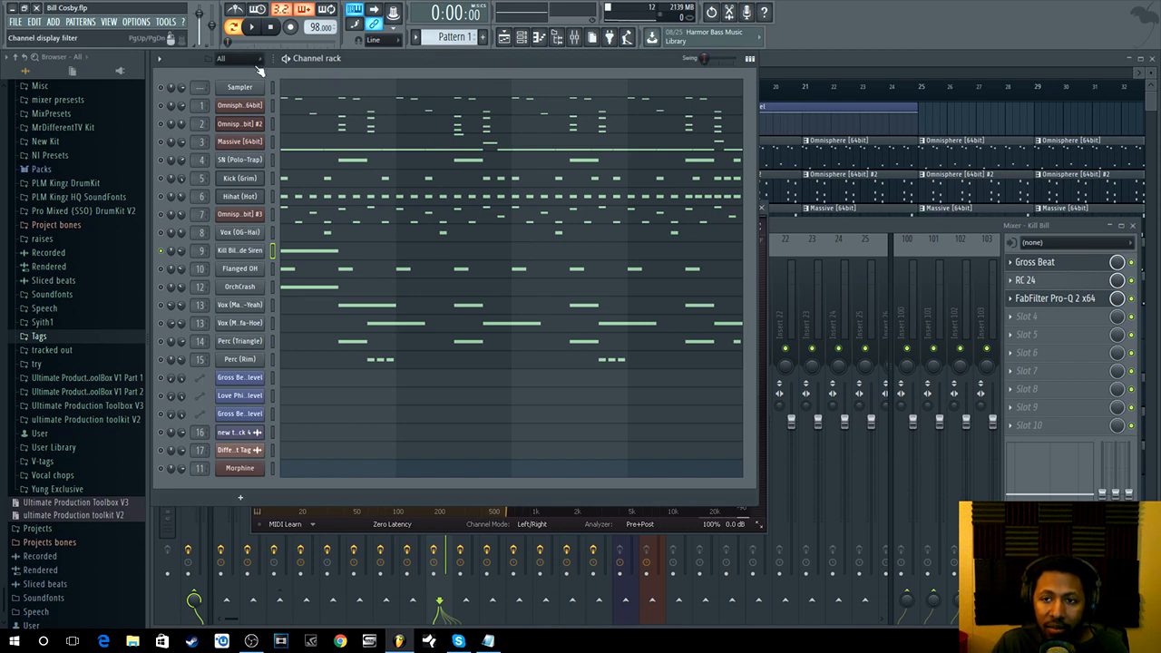
click(254, 28)
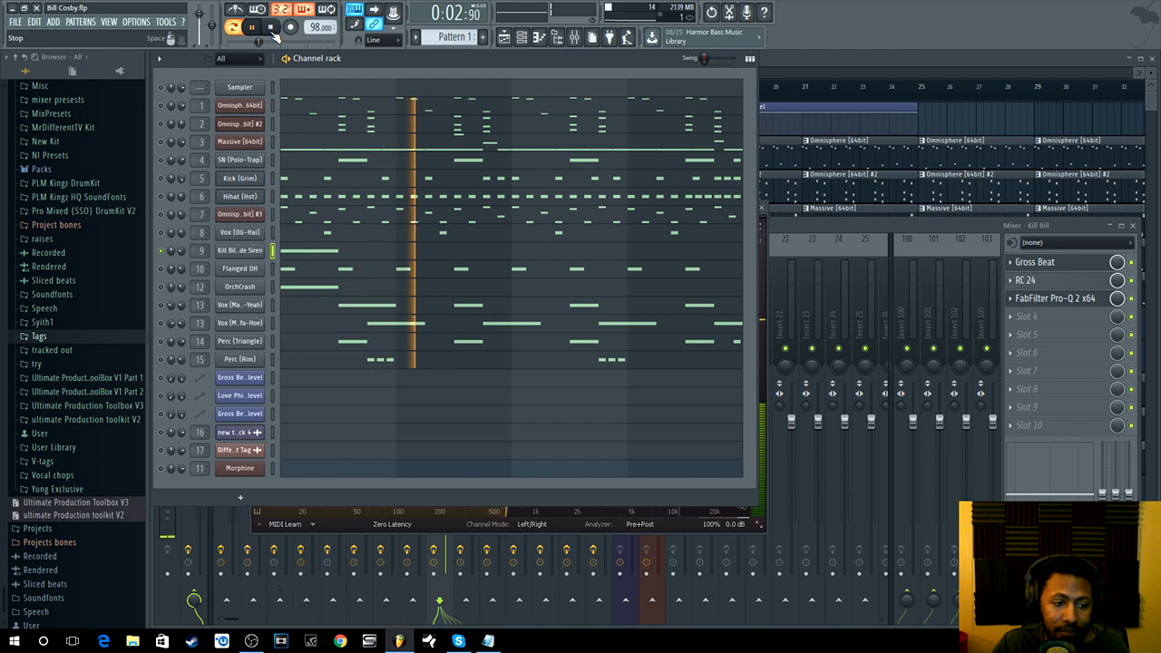
click(271, 28)
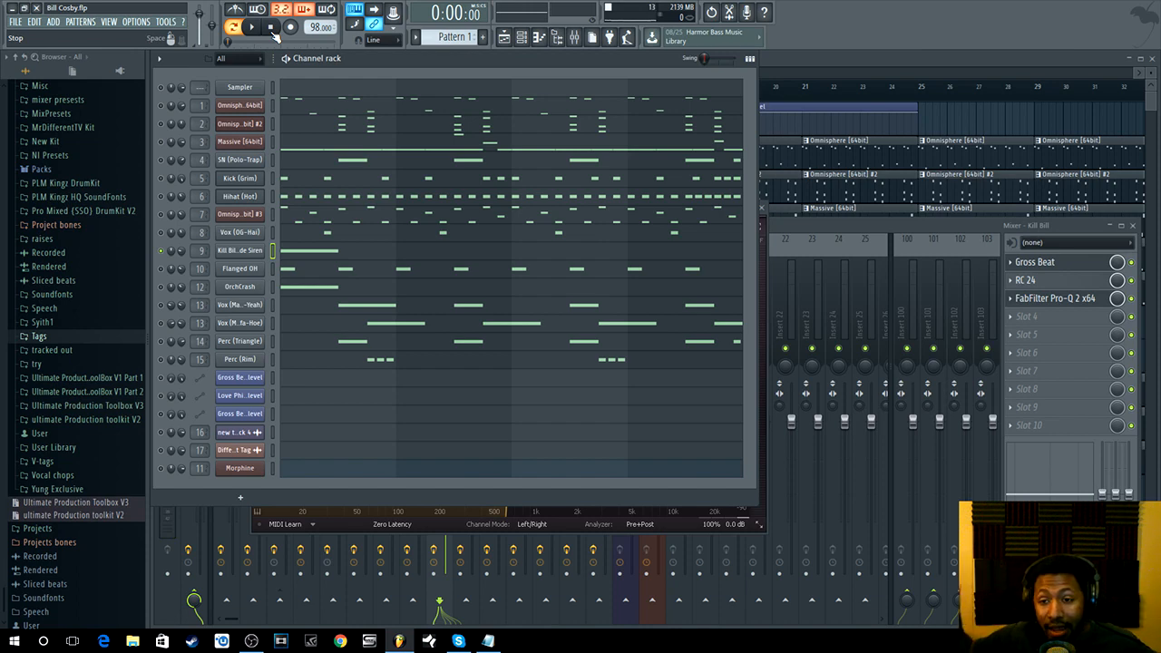
- Solo the Flanged OH channel, open its sample settings and audition the open hat
right_click(165, 272)
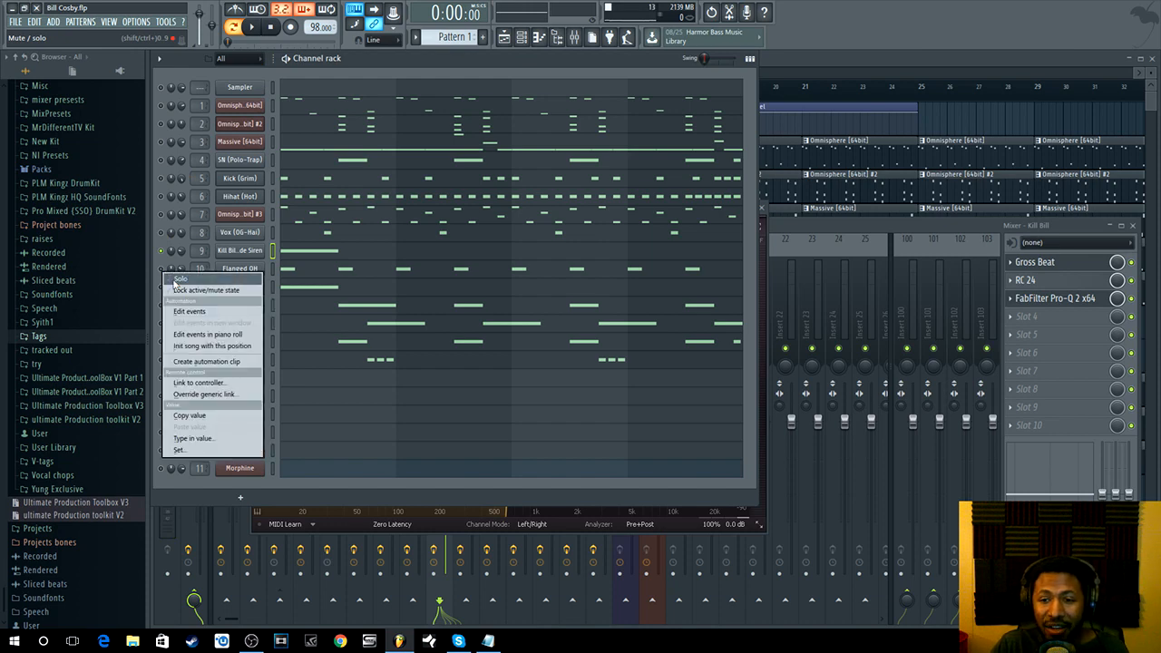
click(175, 278)
click(234, 268)
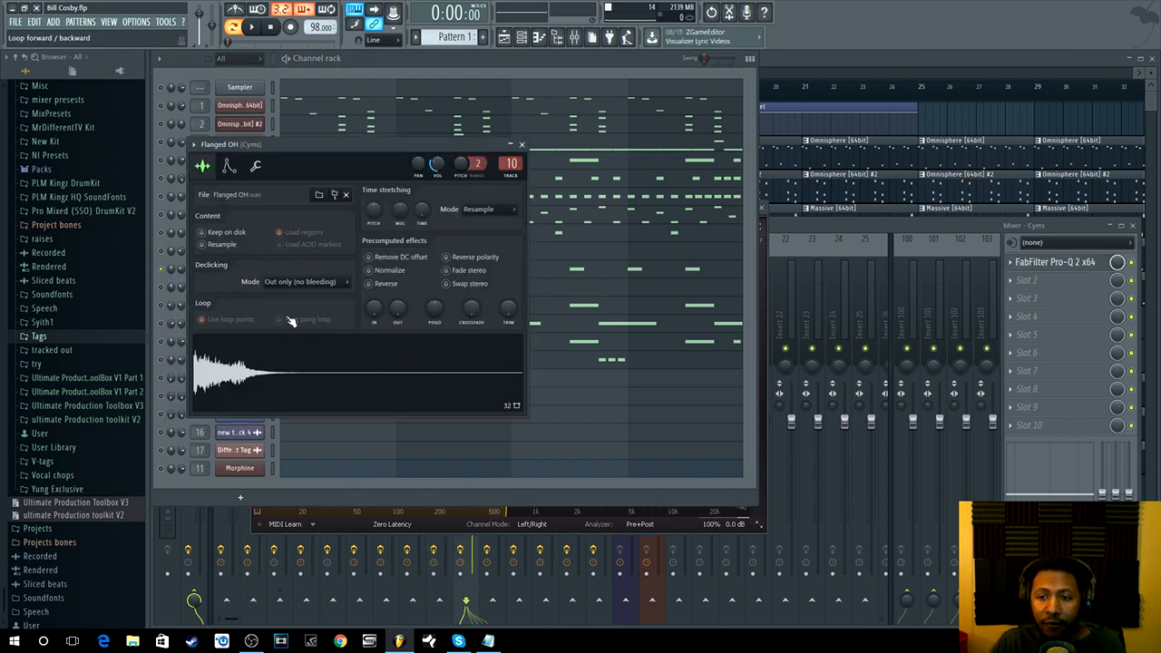
key(z)
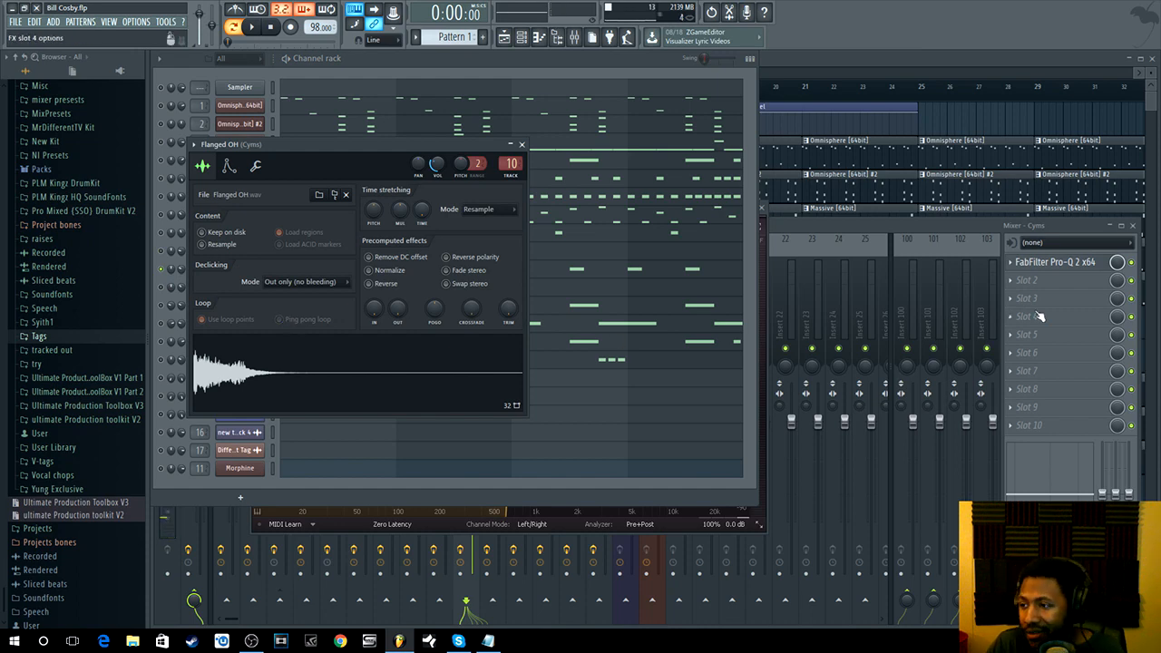
- Inspect the low cut in the Cyms track's Pro-Q 2, close the EQ and return to the channel rack
click(1056, 268)
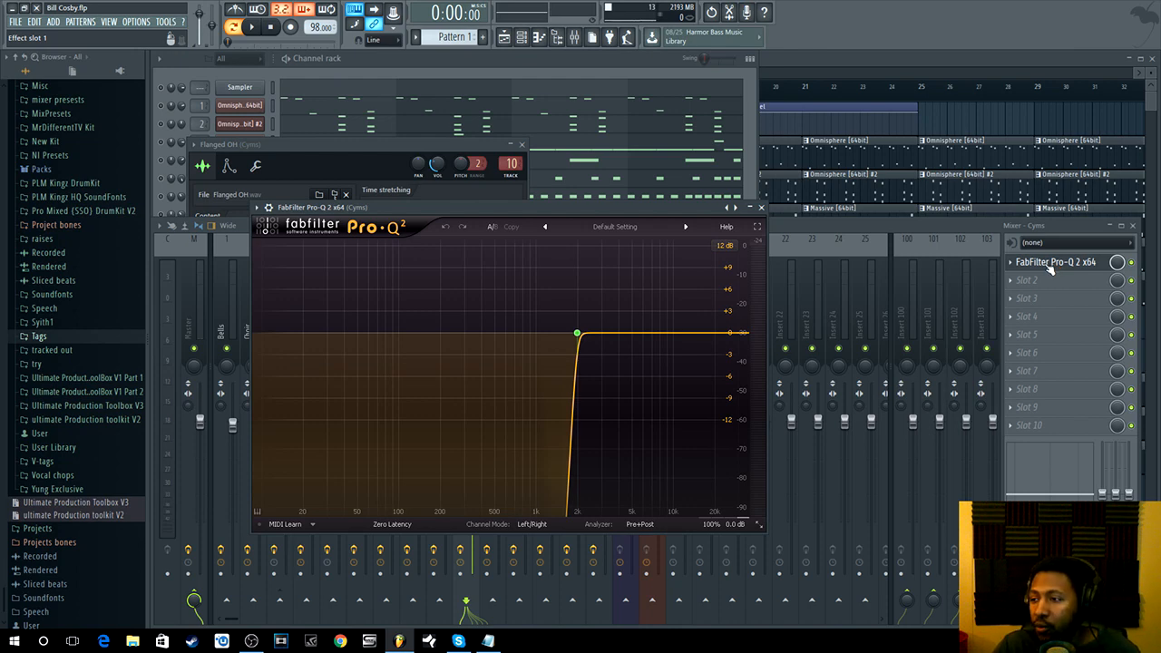
click(761, 207)
click(538, 88)
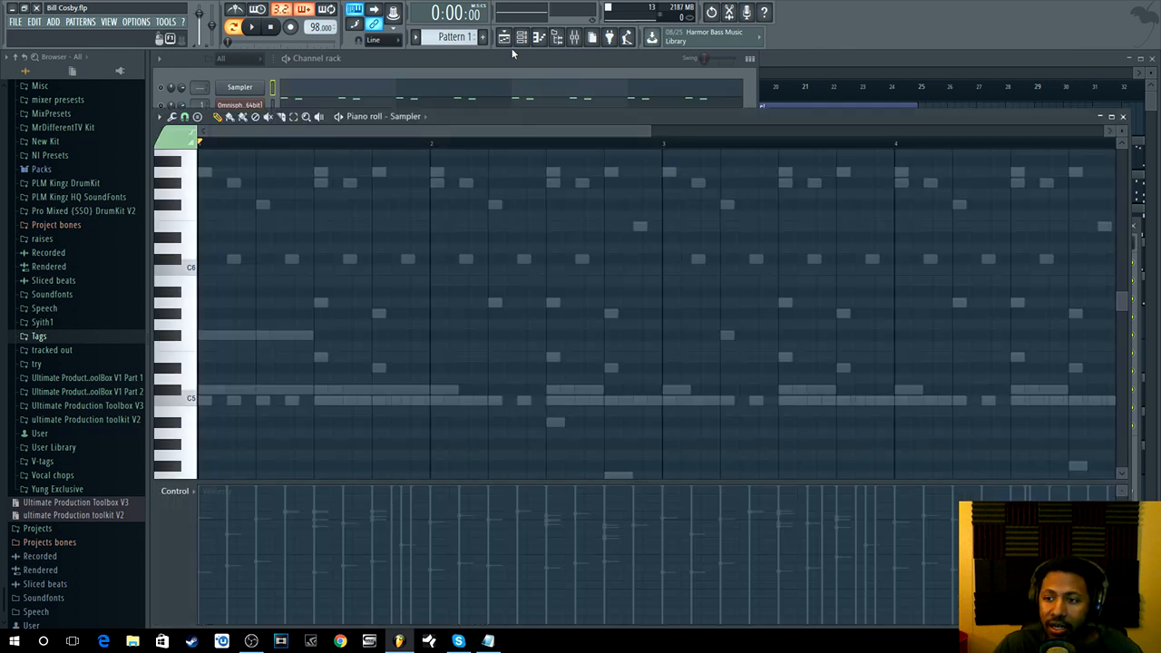
click(513, 56)
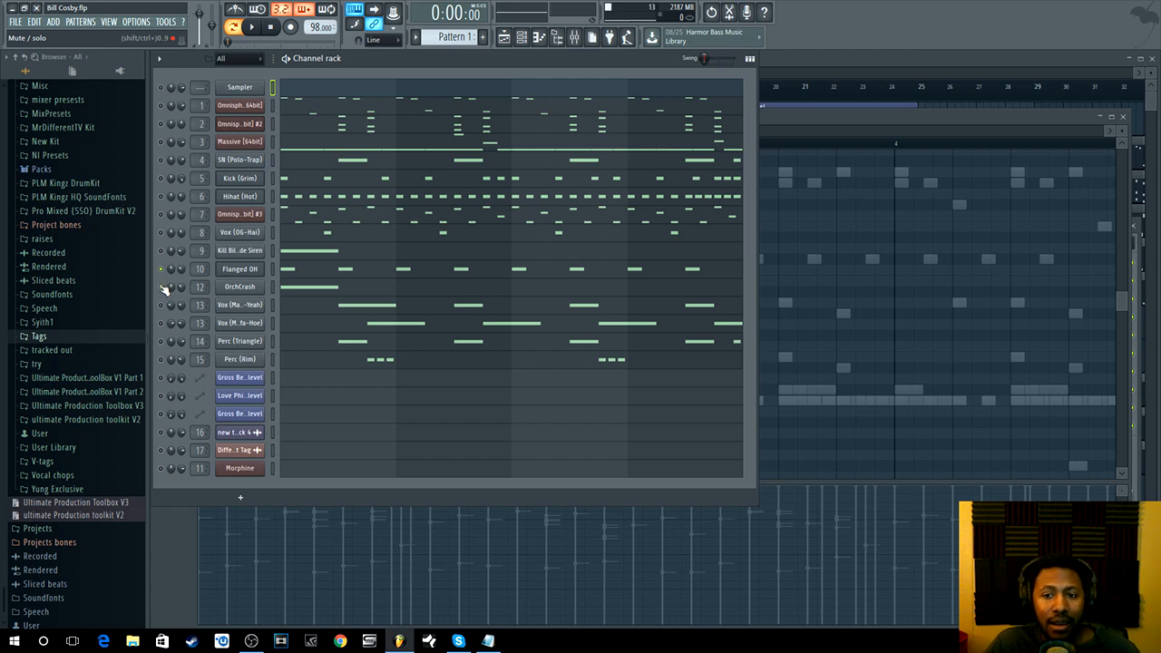
- View the OrchCrash sample settings and the Pro-Q 2 on its Crash mixer track, and return to the channel rack
click(241, 286)
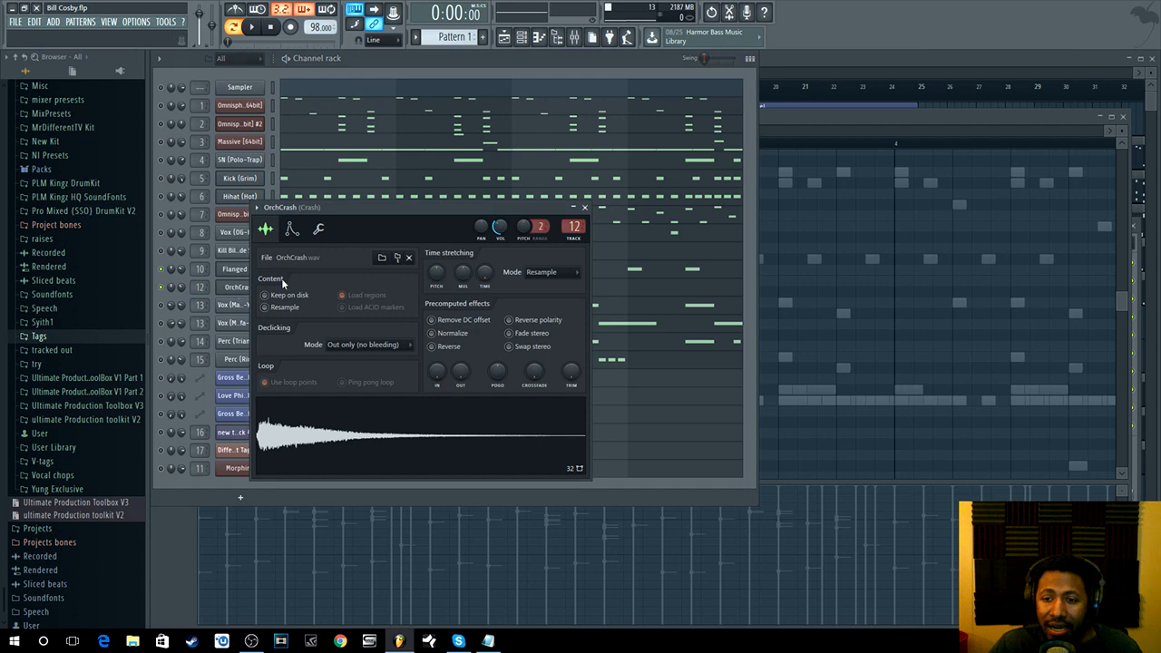
double_click(571, 226)
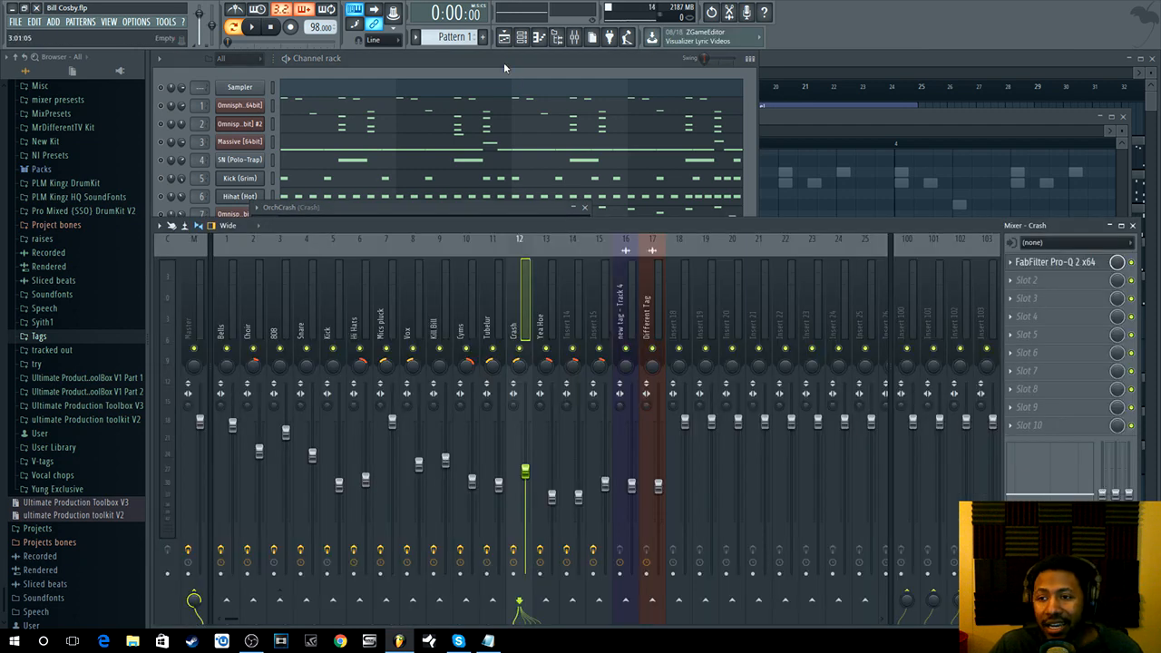
click(501, 58)
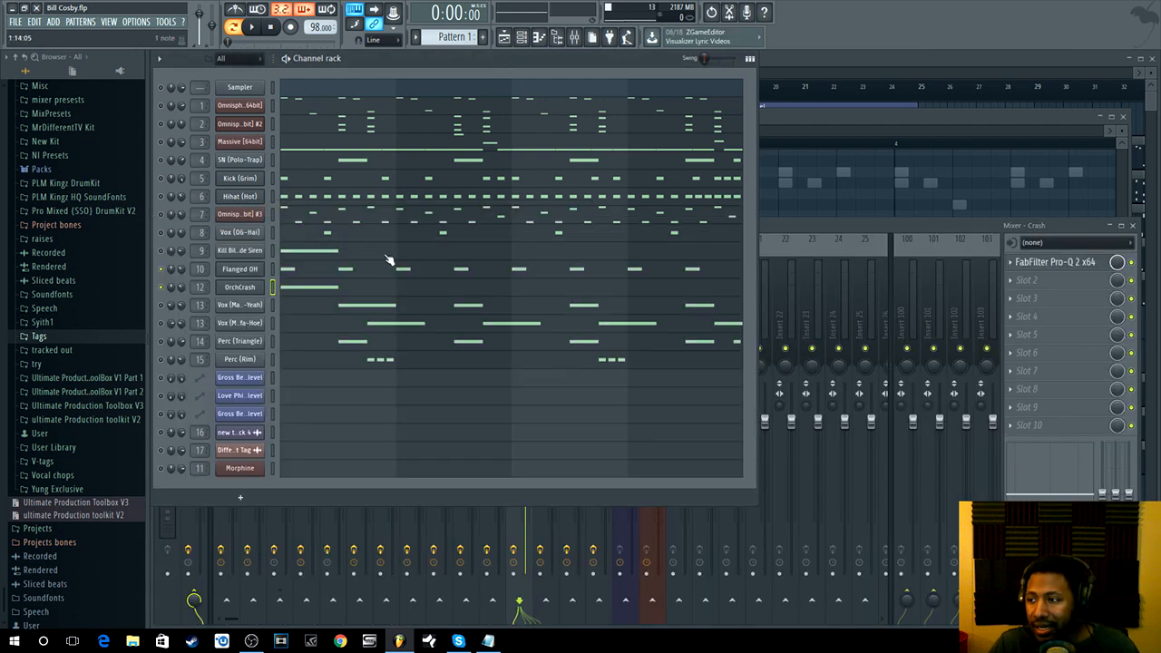
click(1074, 263)
click(1074, 264)
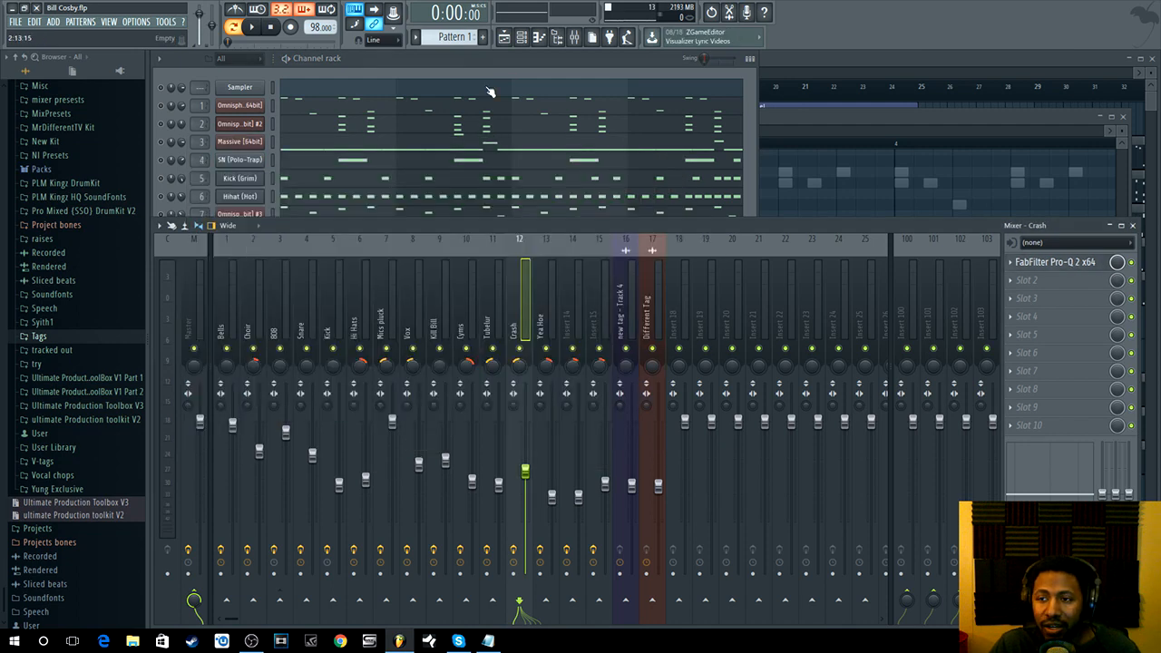
click(452, 56)
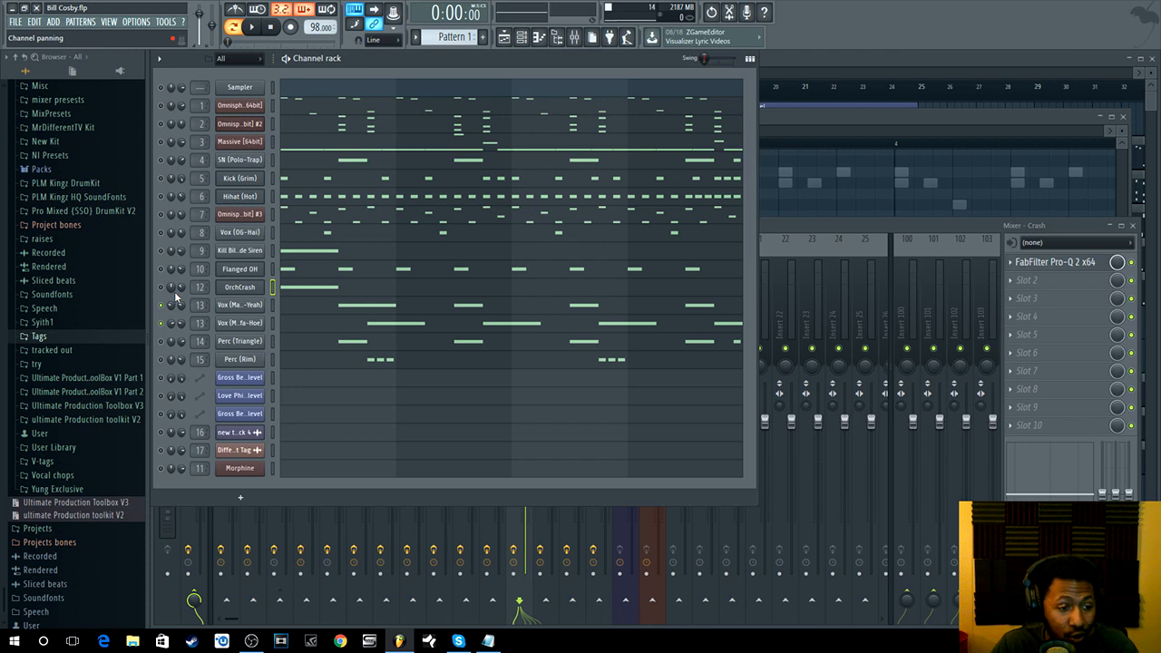
- Play Pattern 1 to audition the two Vox channels routed to mixer track 13, stop playback and check the mixer
click(261, 38)
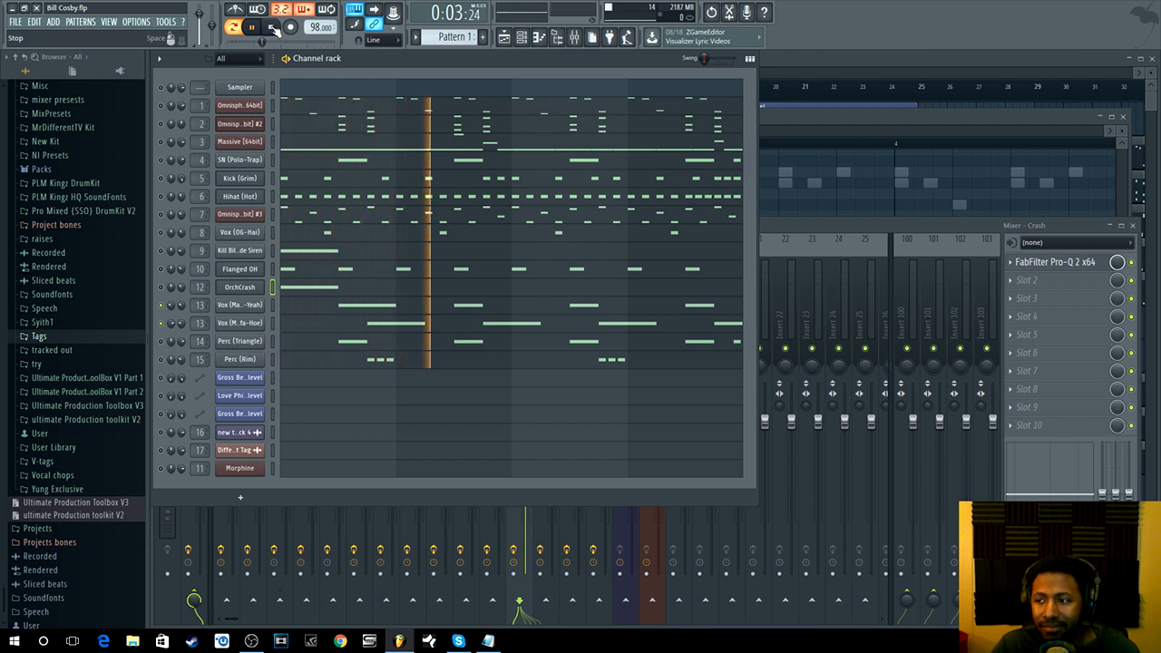
click(273, 29)
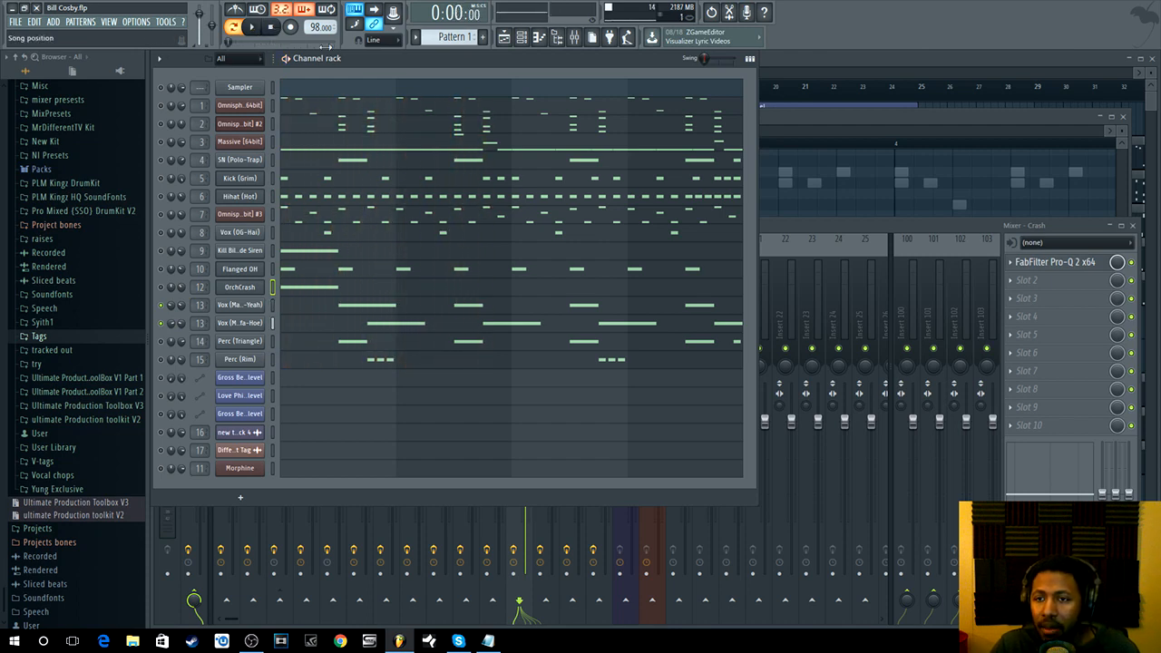
click(899, 226)
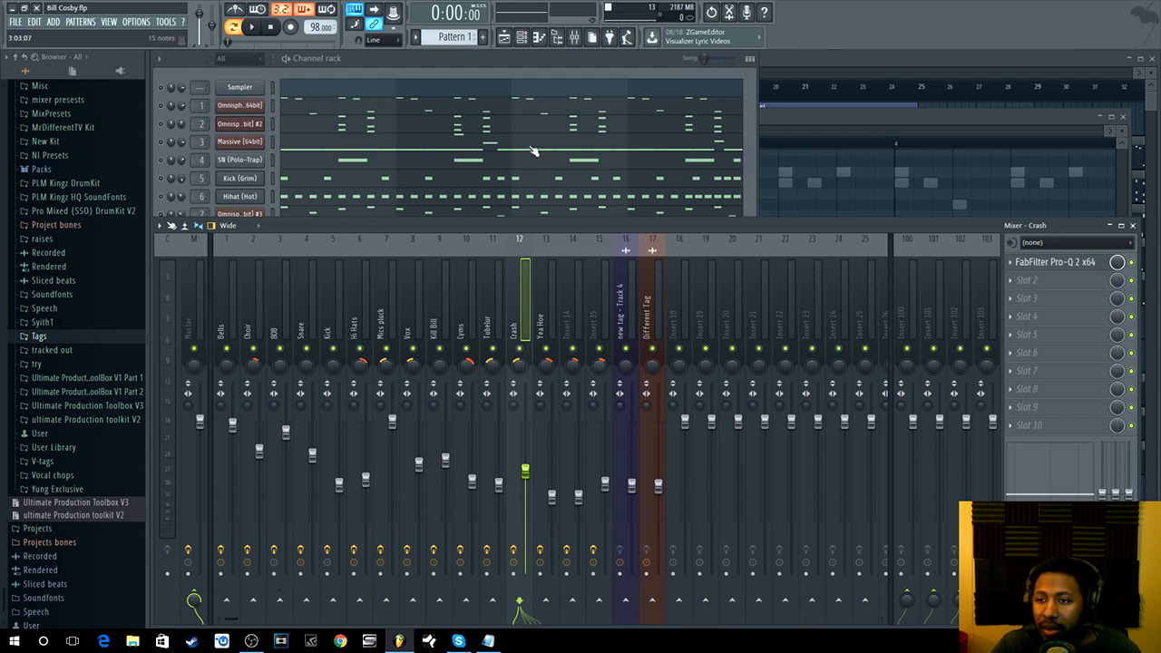
click(513, 55)
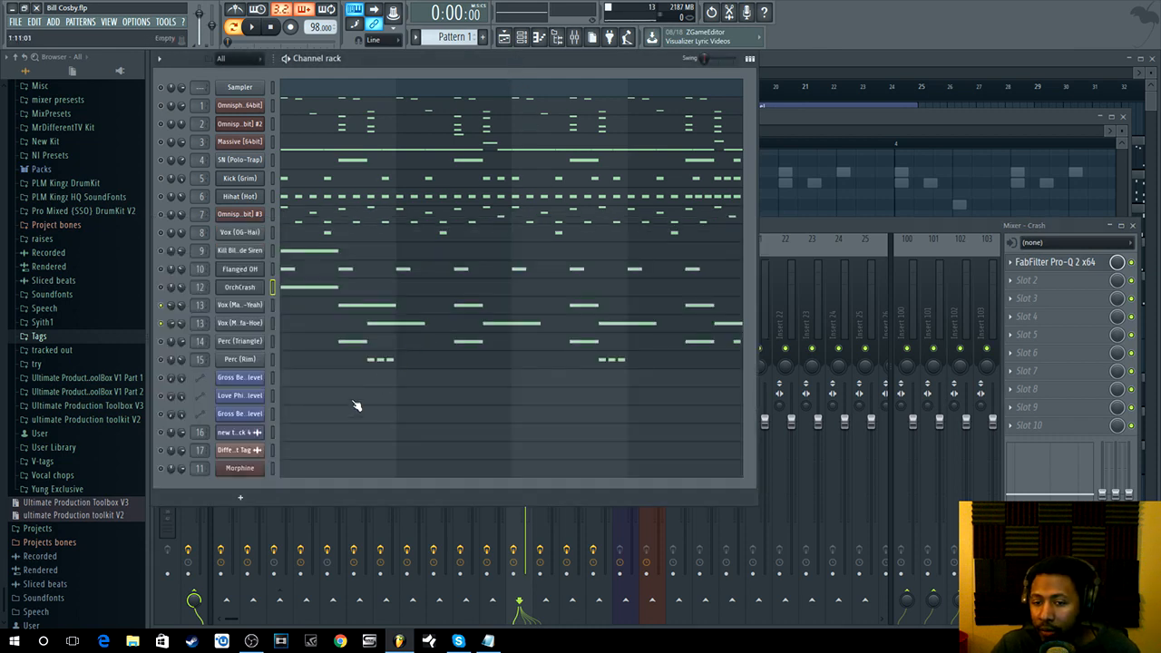
- Mute both Vox channels routed to mixer track 13, leaving the Perc (Triangle) channel active
click(161, 324)
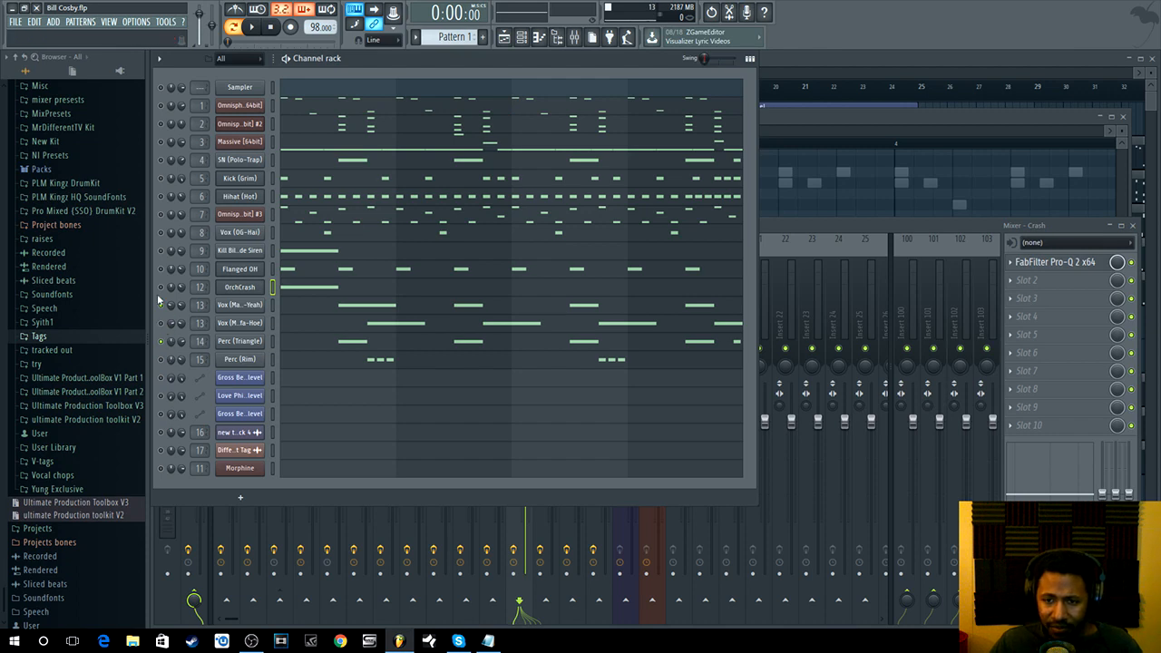
click(161, 305)
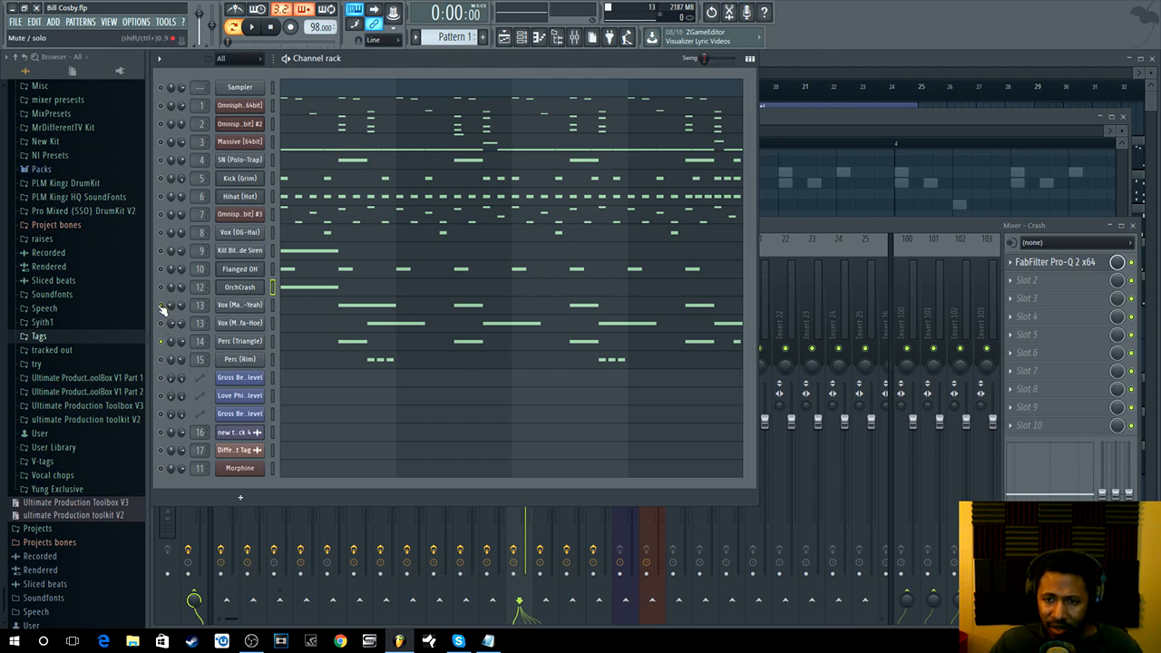
- Audition the Perc (Triangle) and Perc (Rim) samples, and check the effects on the Rim's mixer track 15
click(271, 341)
key(z)
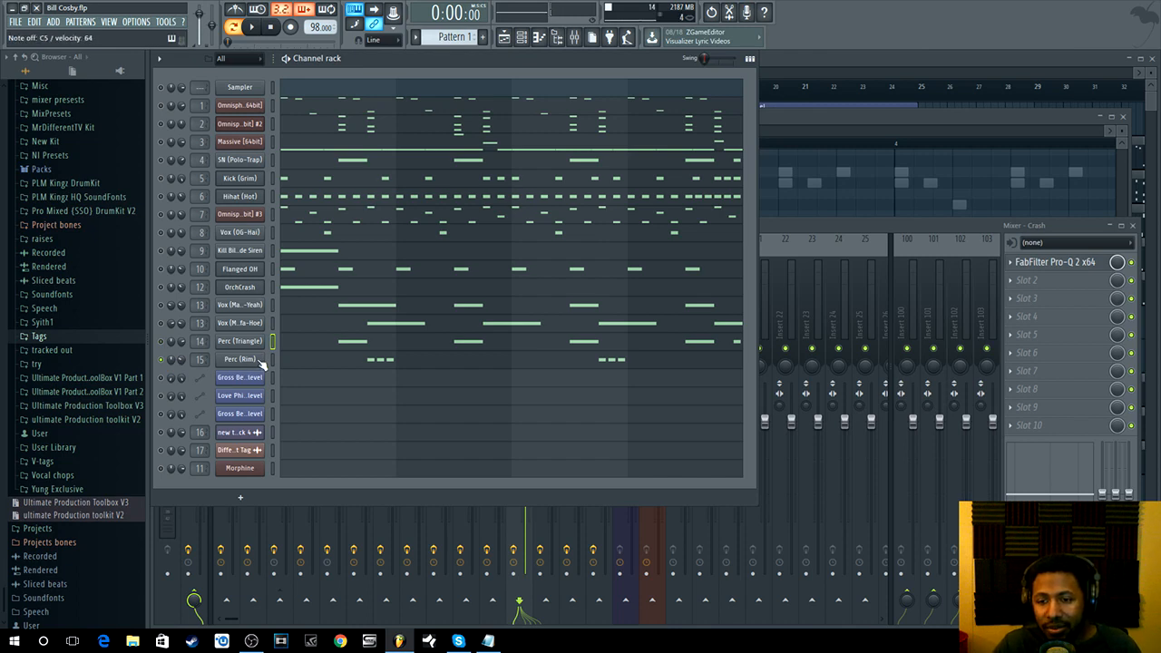
click(270, 360)
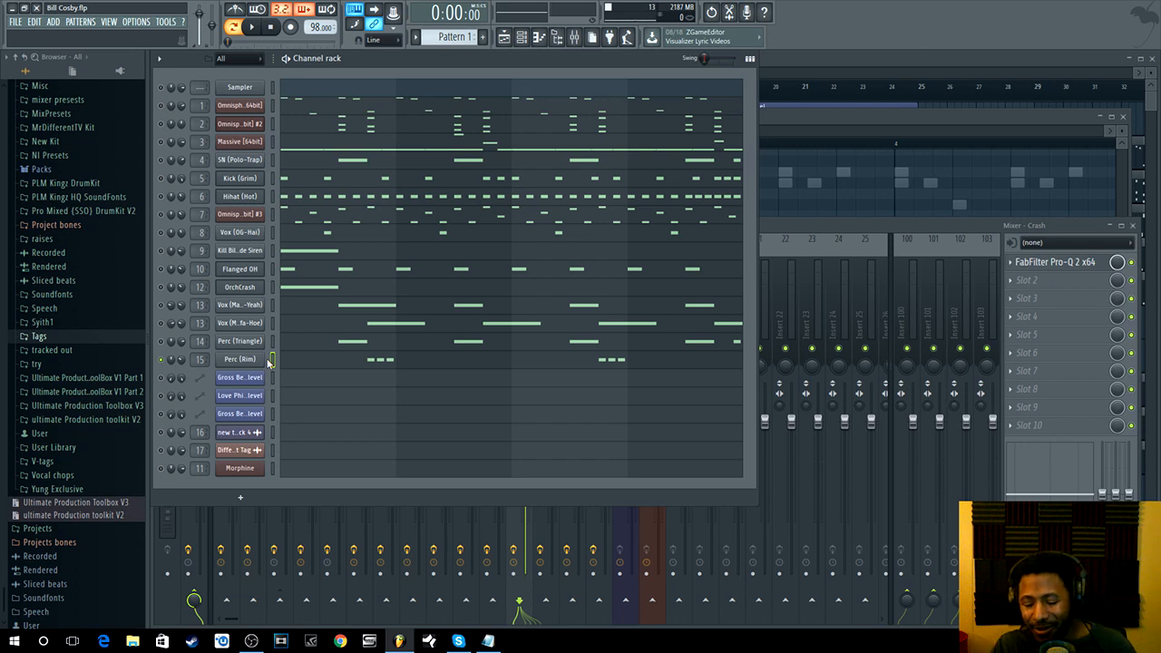
key(q)
key(q)
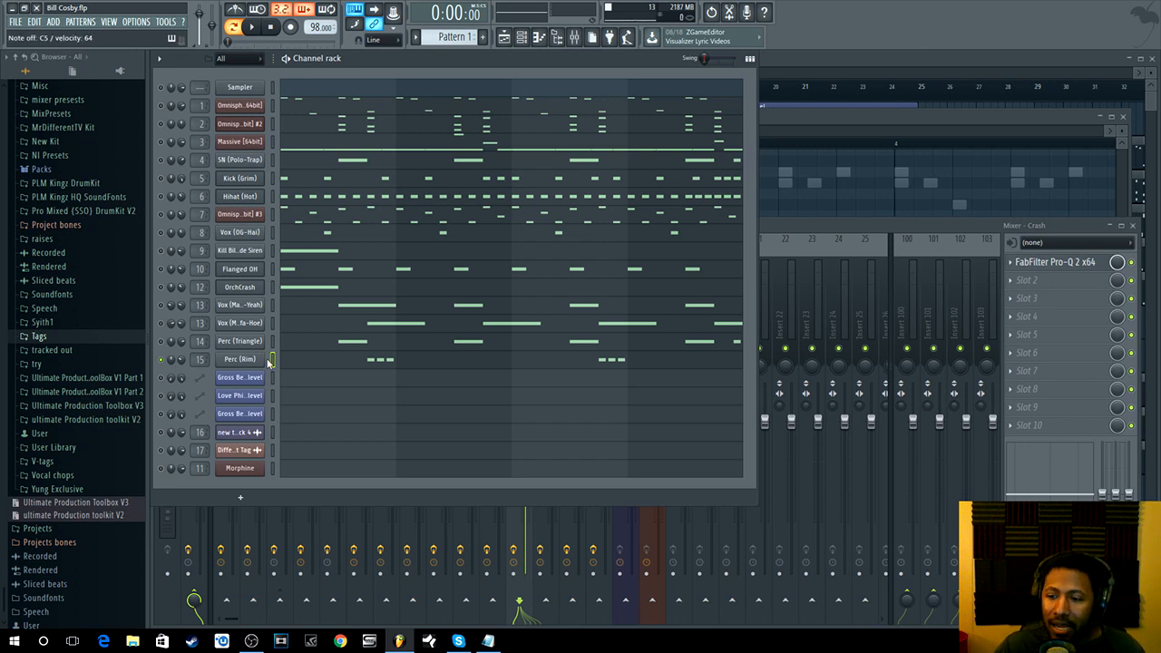
click(202, 359)
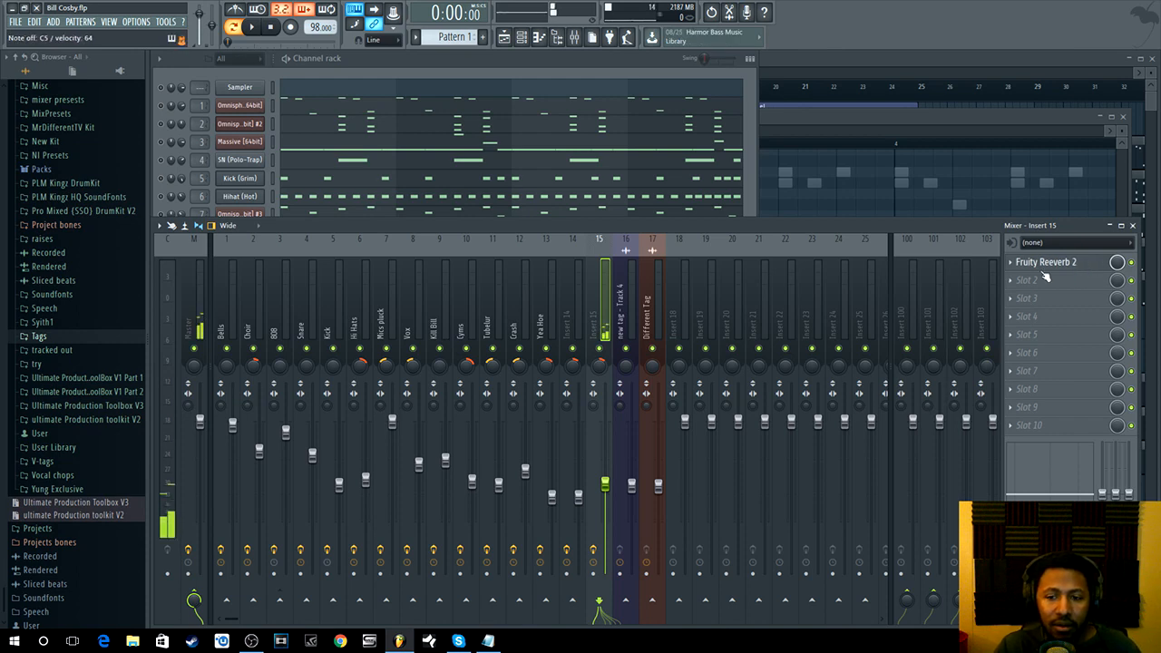
click(625, 64)
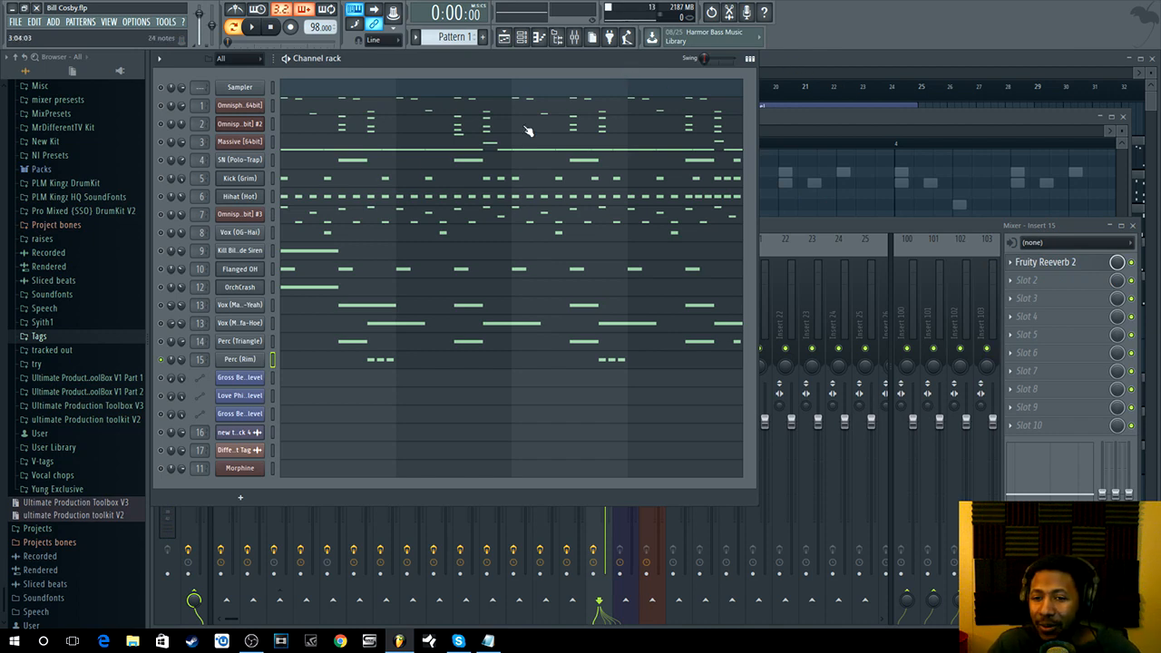
- Unmute all channels in the channel rack and briefly play Pattern 1 with everything active
right_click(161, 88)
click(166, 94)
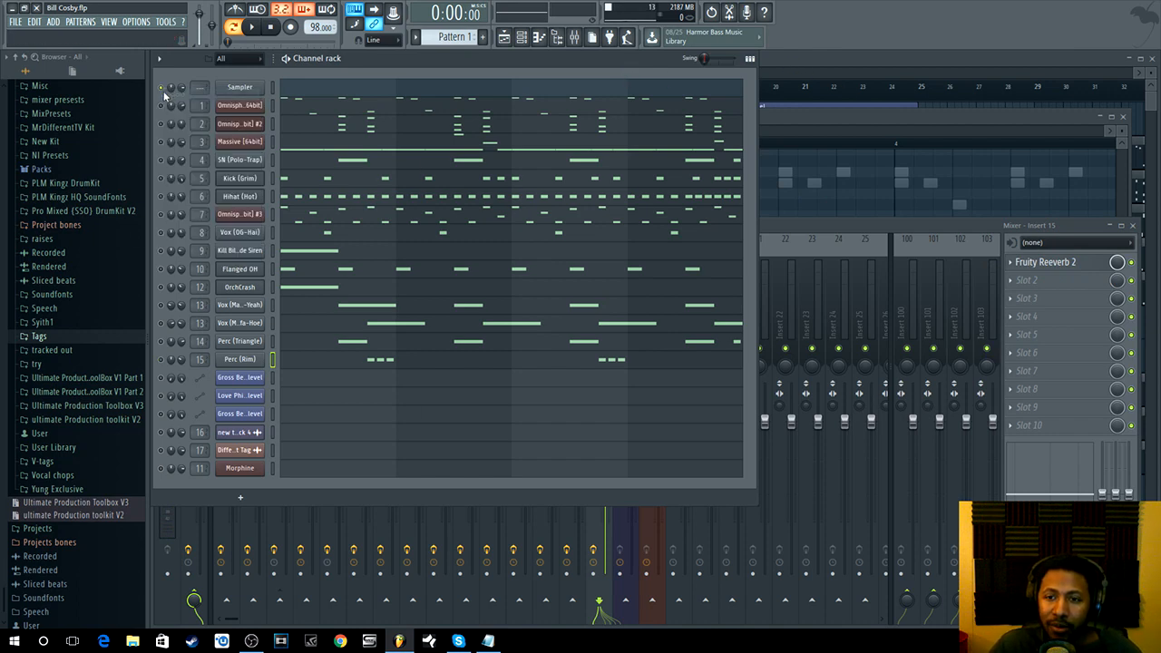
right_click(162, 90)
click(166, 97)
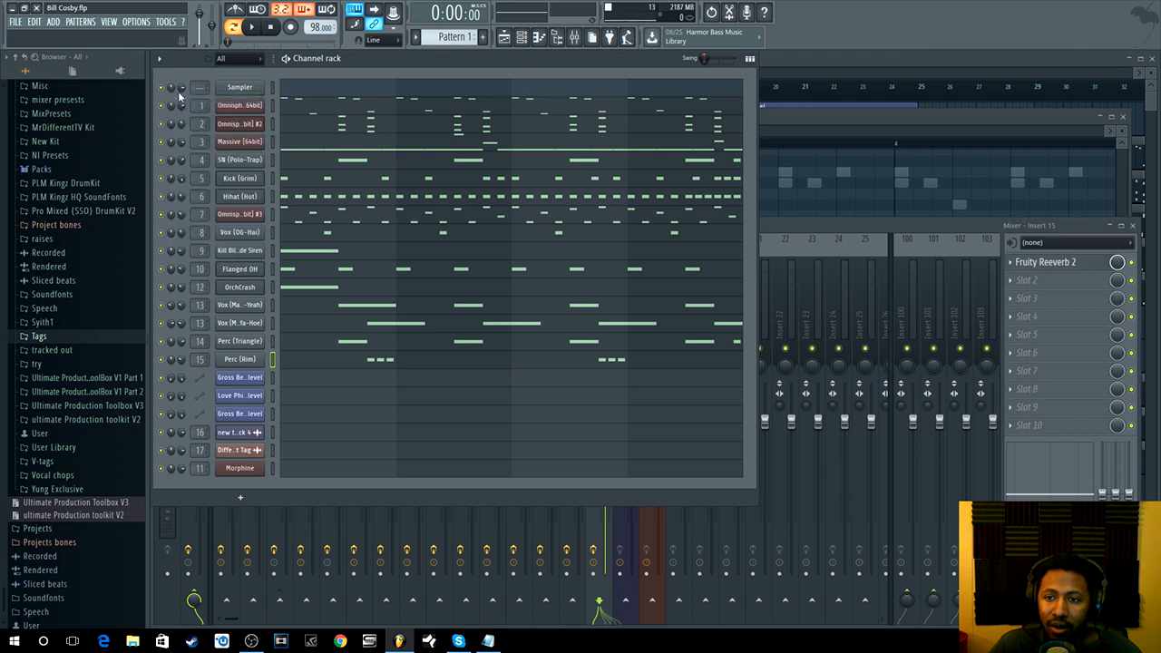
click(252, 26)
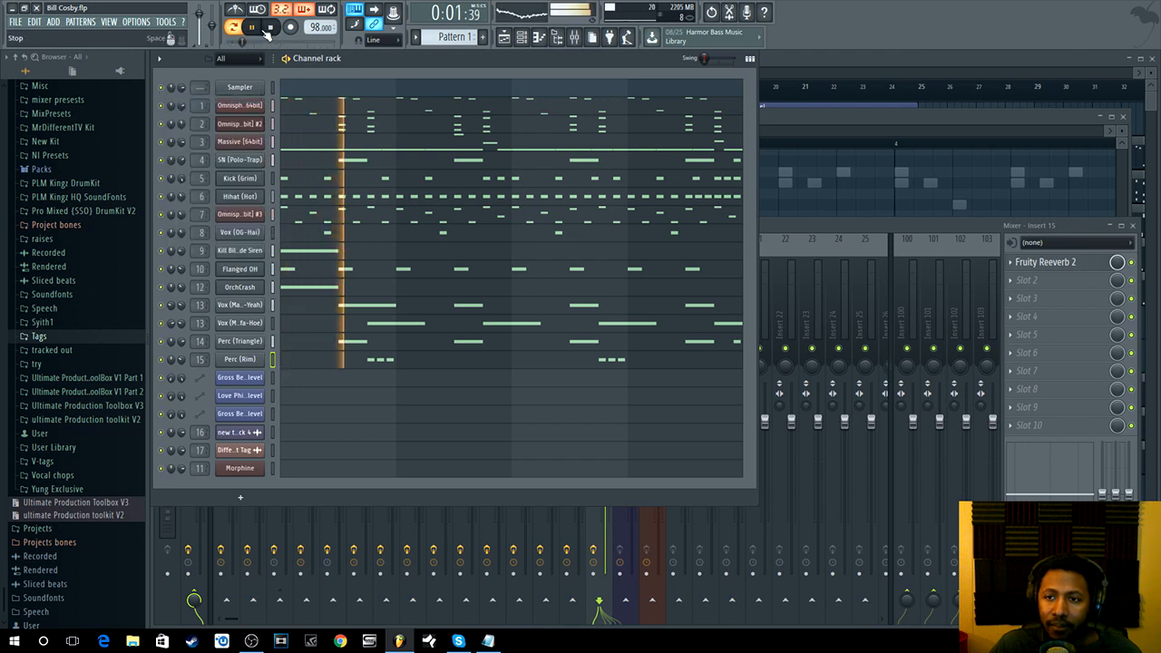
click(269, 27)
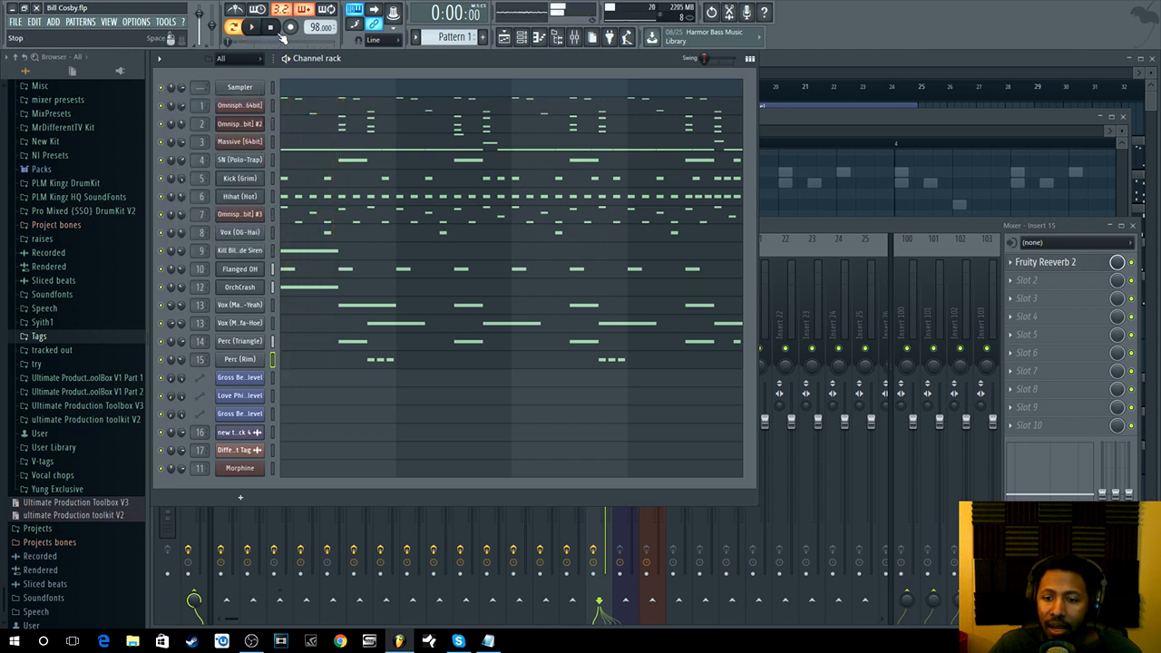
- View the Morphine channel's instrument preset and its note in the piano roll, and return to the channel rack
click(257, 470)
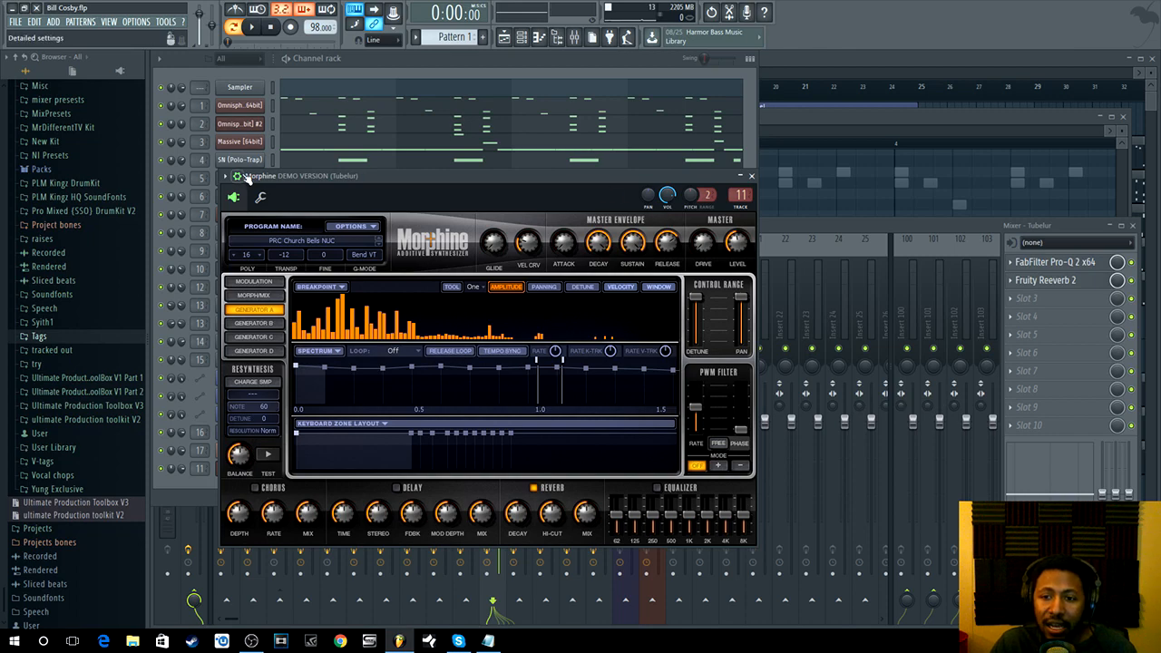
drag(288, 174, 290, 146)
click(386, 59)
click(805, 60)
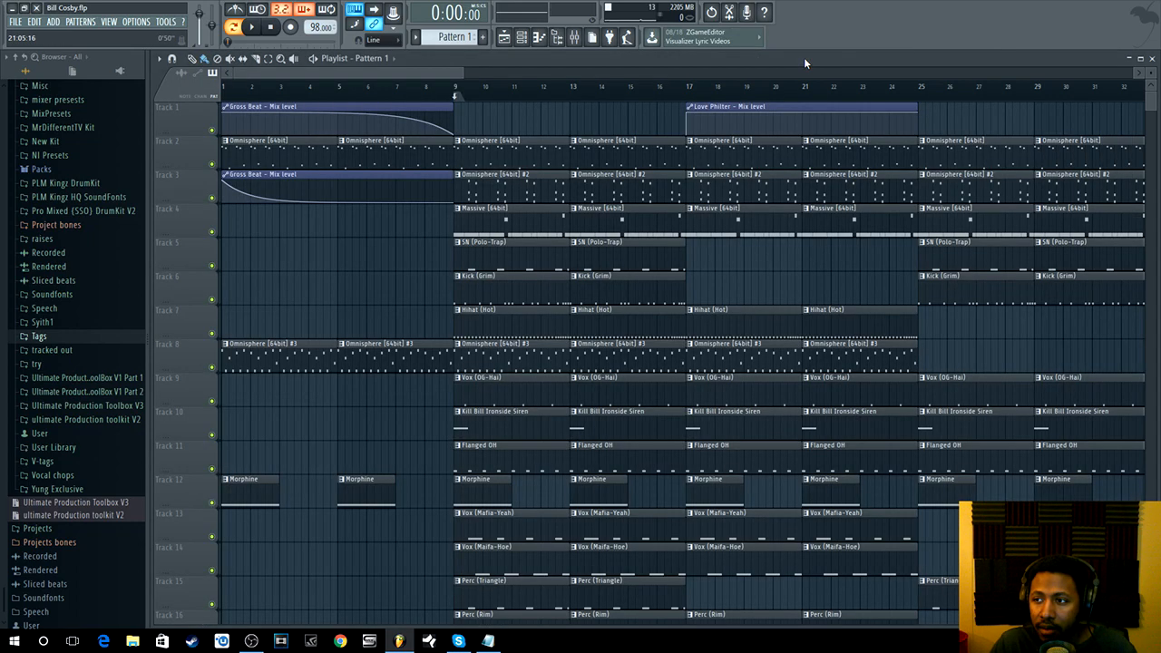
double_click(485, 492)
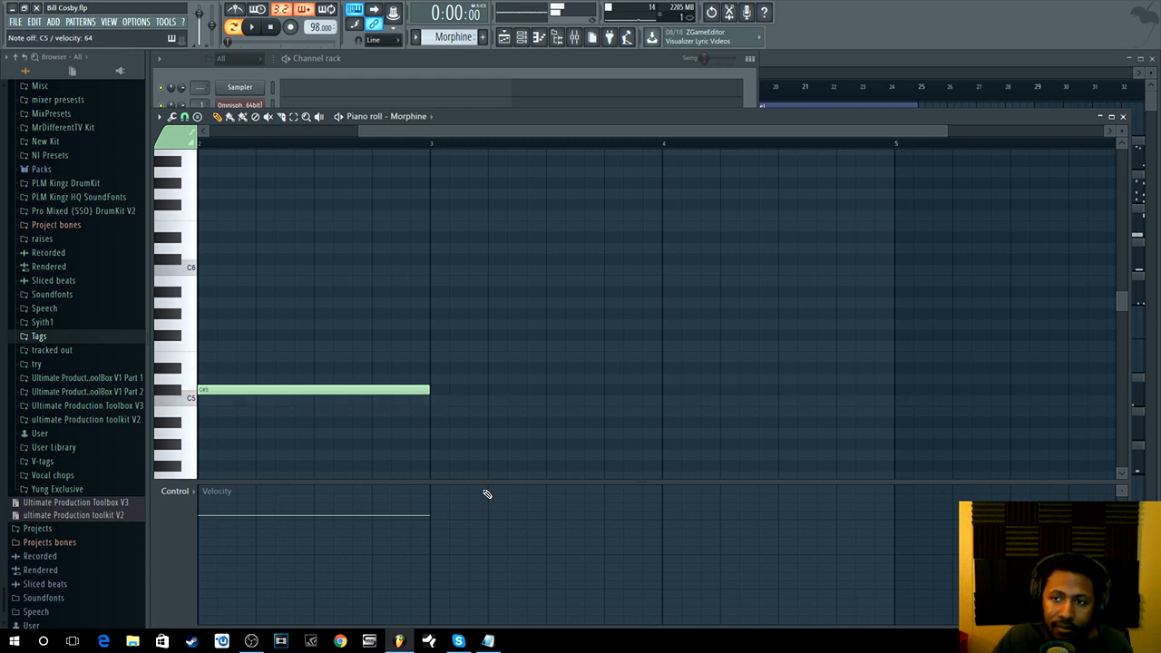
click(423, 70)
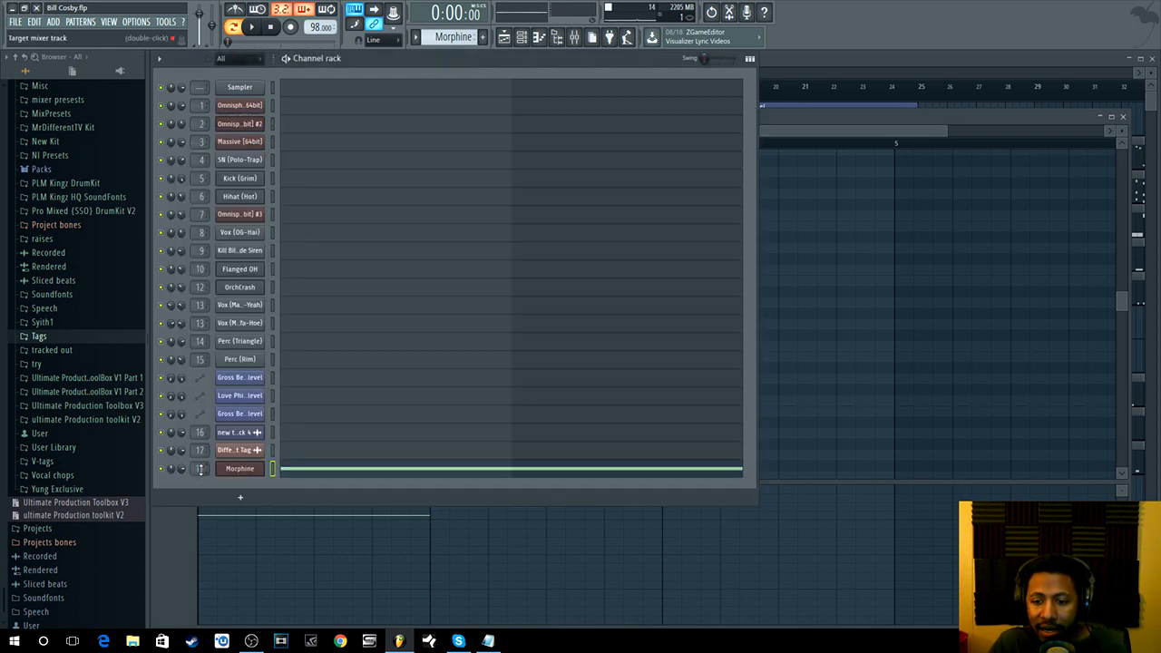
- Open the Pro-Q 2 on Morphine's Tubelur mixer track, and bypass it and Fruity Reeverb 2 to audition the dry sound
key(F9)
click(1079, 263)
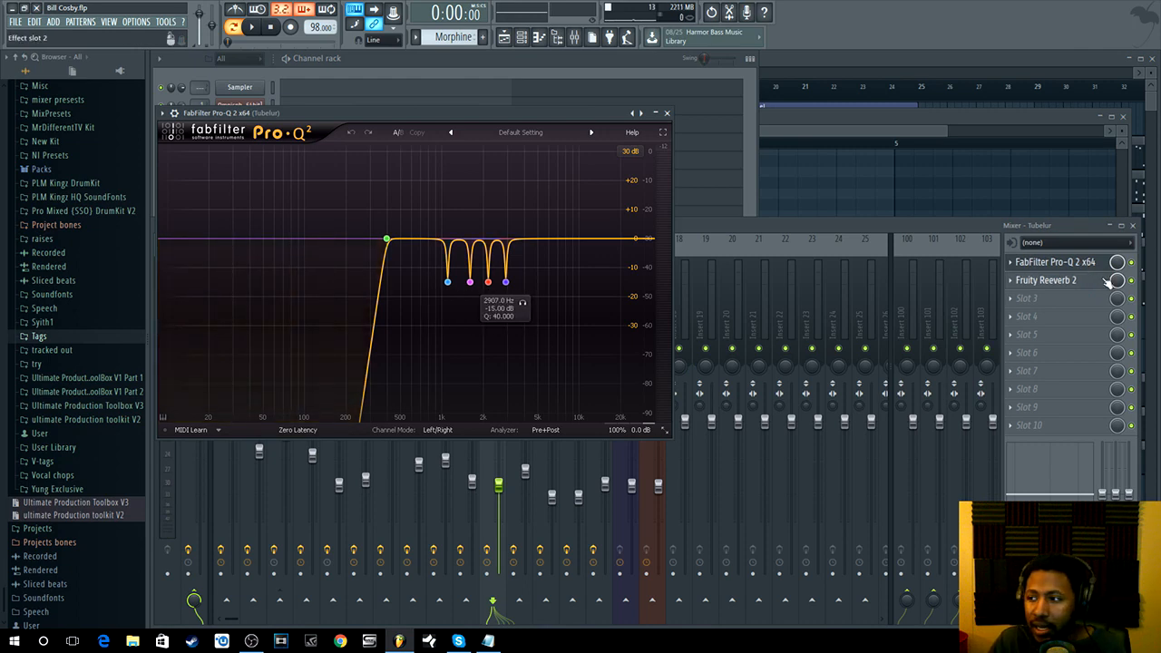
click(1135, 271)
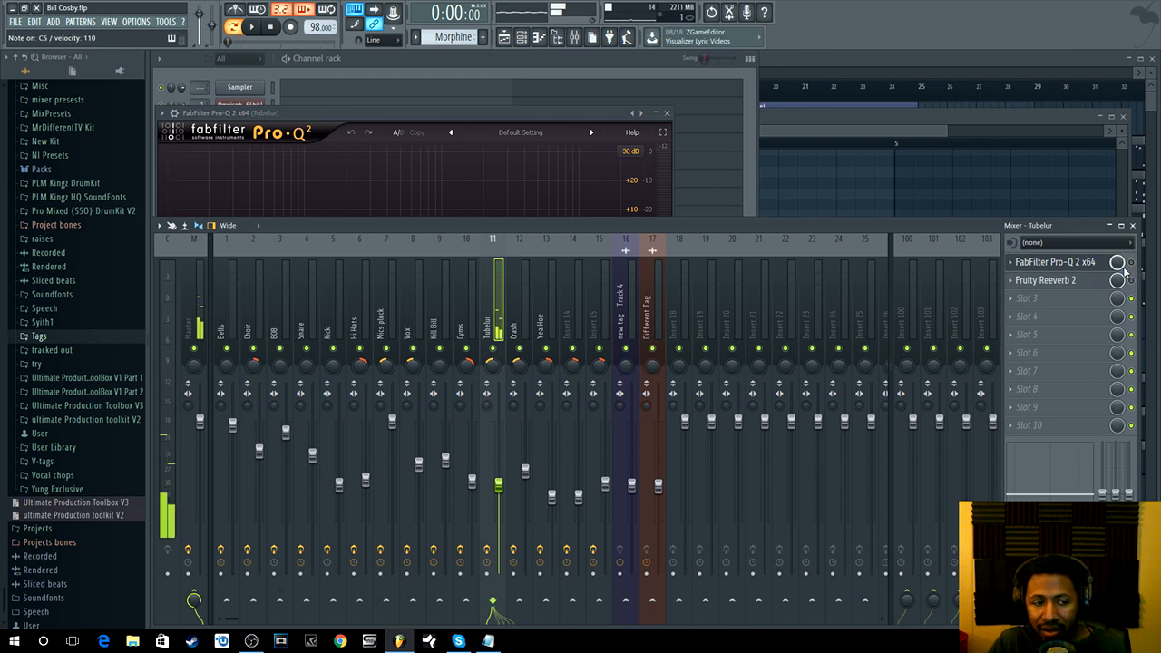
click(591, 124)
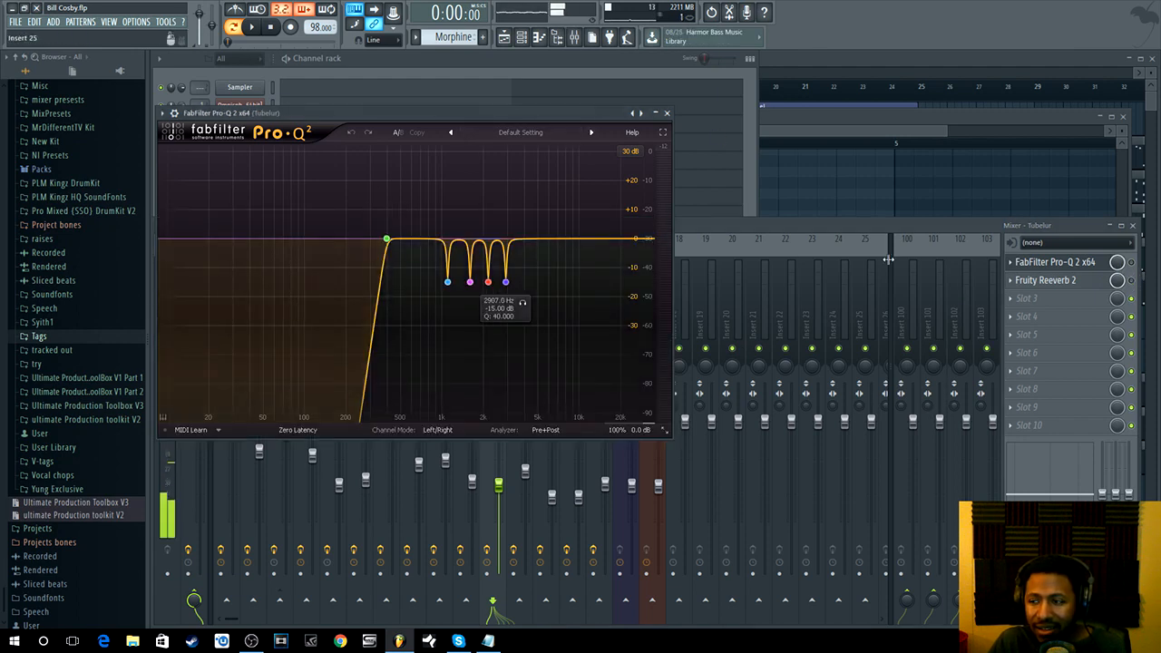
- Compare the Tubelur sound with Pro-Q 2 on and bypassed, and restore both Pro-Q 2 and Fruity Reeverb 2
click(1117, 262)
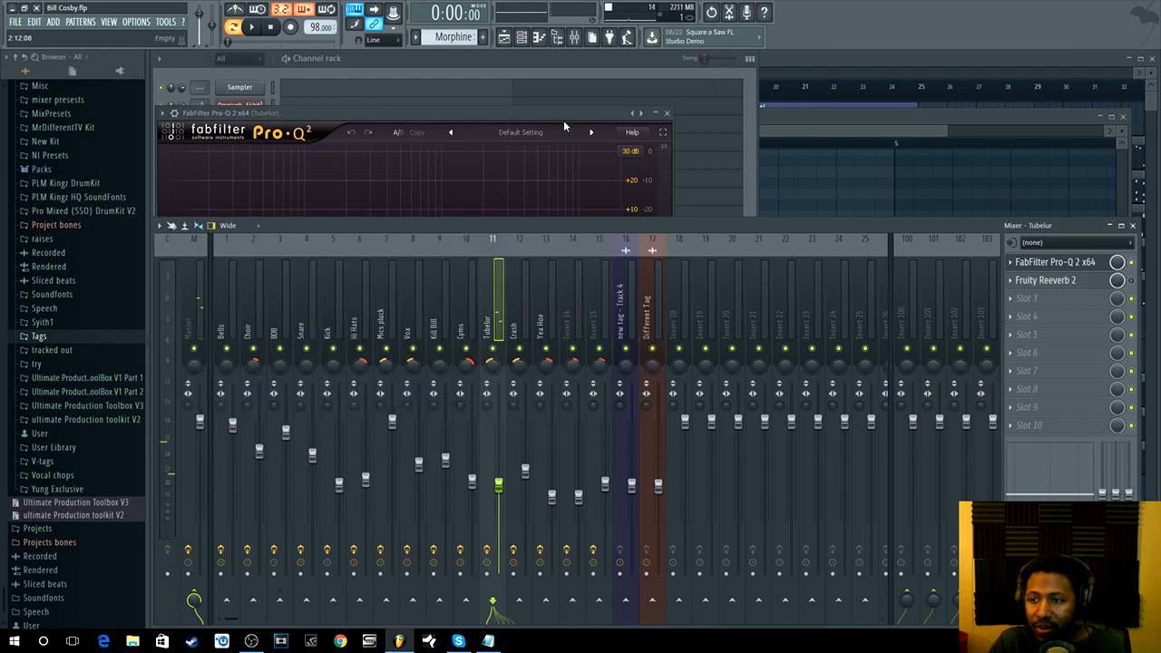
click(563, 120)
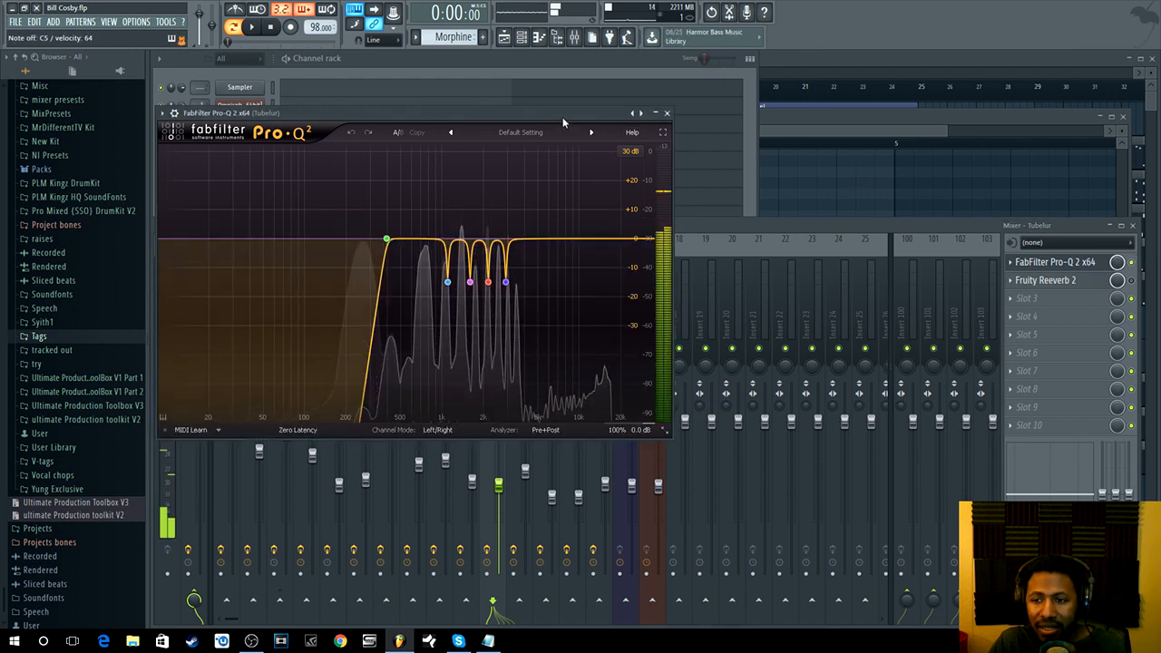
click(1139, 267)
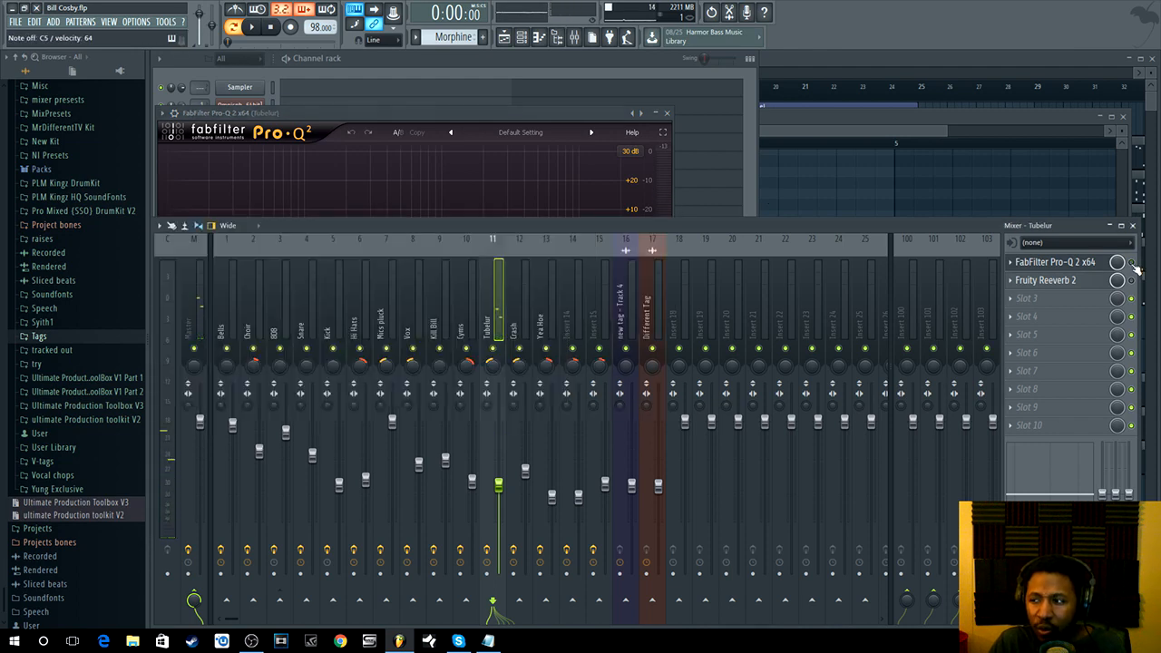
click(507, 129)
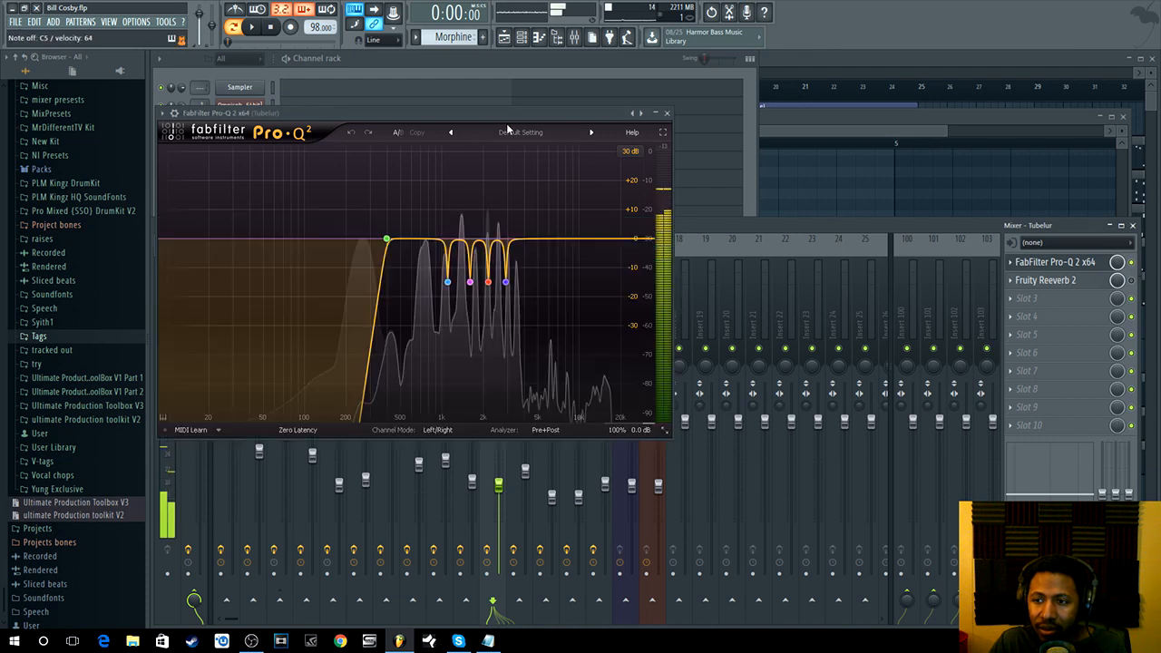
click(667, 113)
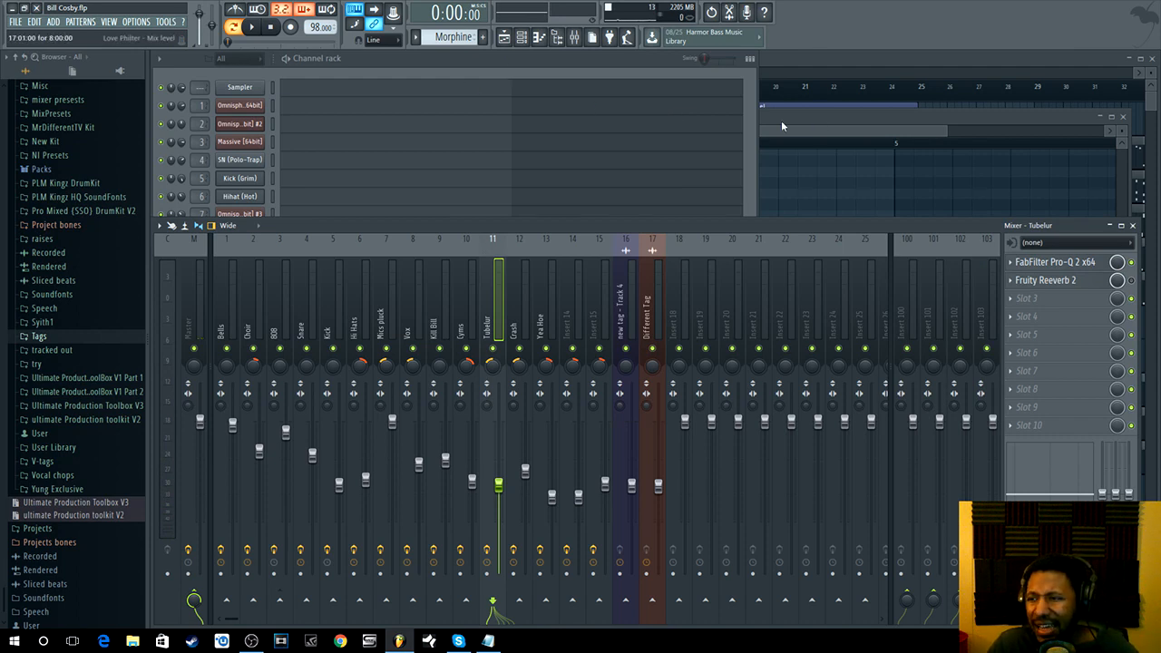
click(1083, 268)
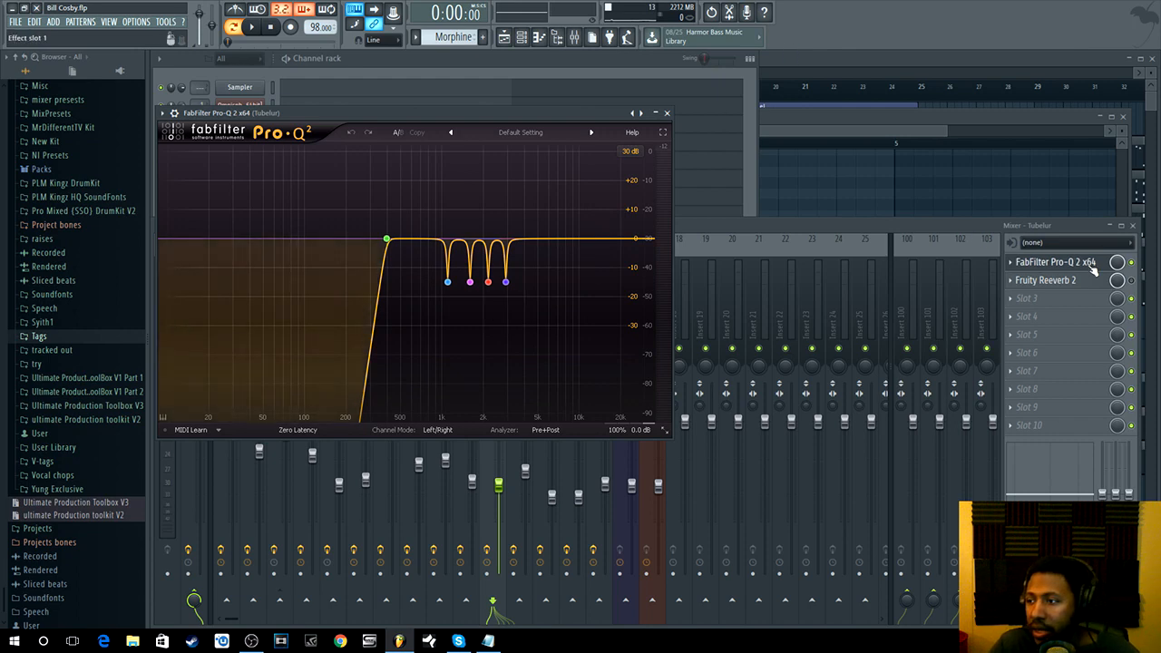
click(1128, 281)
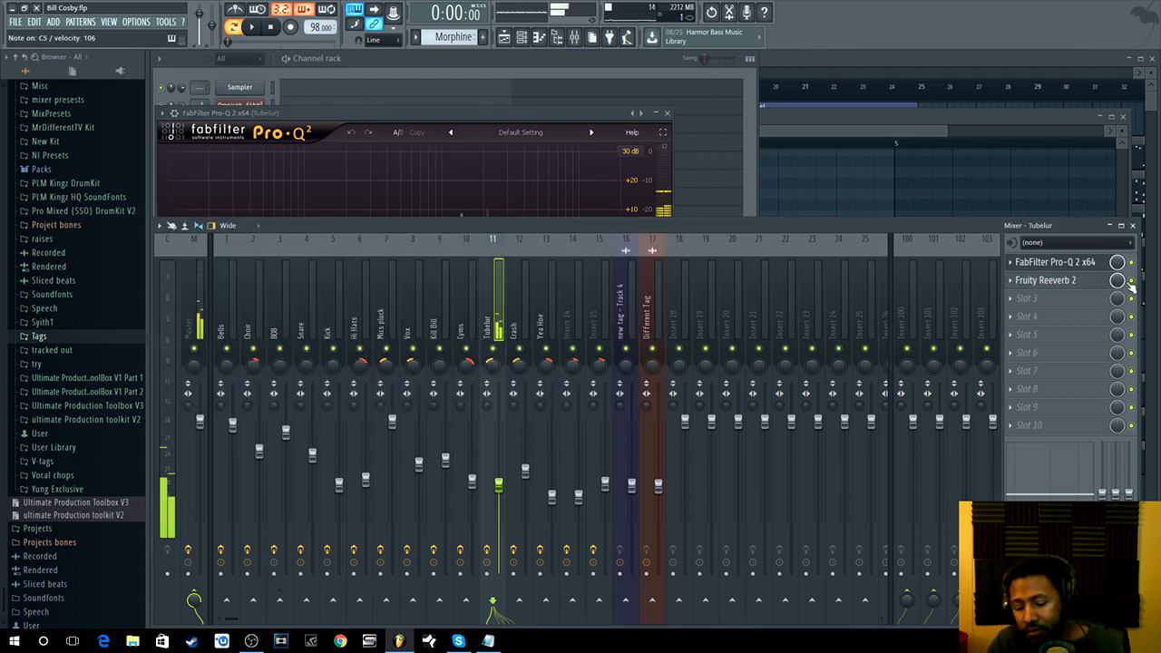
- Survey the full song arrangement across the playlist tracks
click(787, 59)
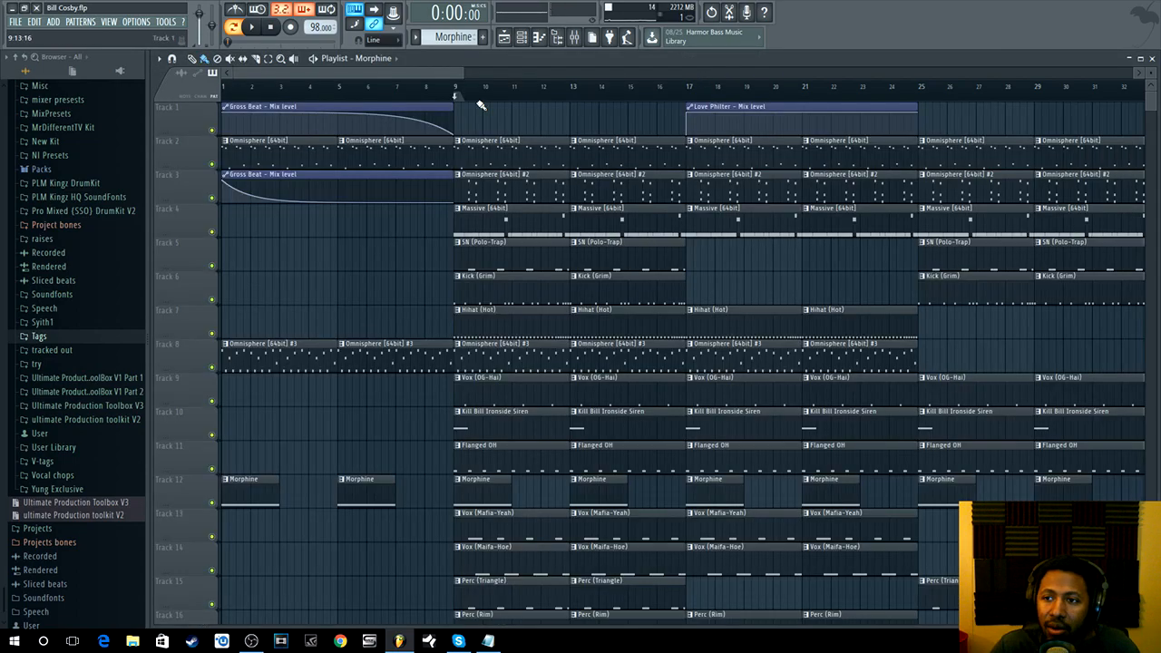
scroll(480, 93, down, 6)
scroll(481, 94, down, 1)
scroll(487, 194, down, 5)
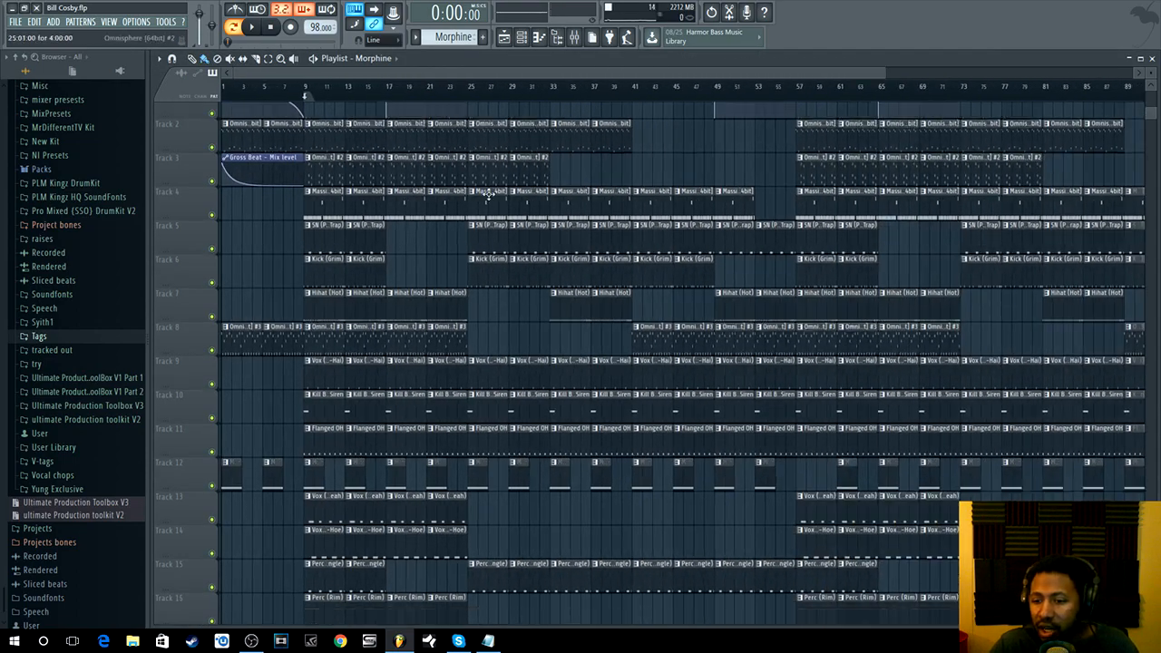
scroll(490, 196, up, 5)
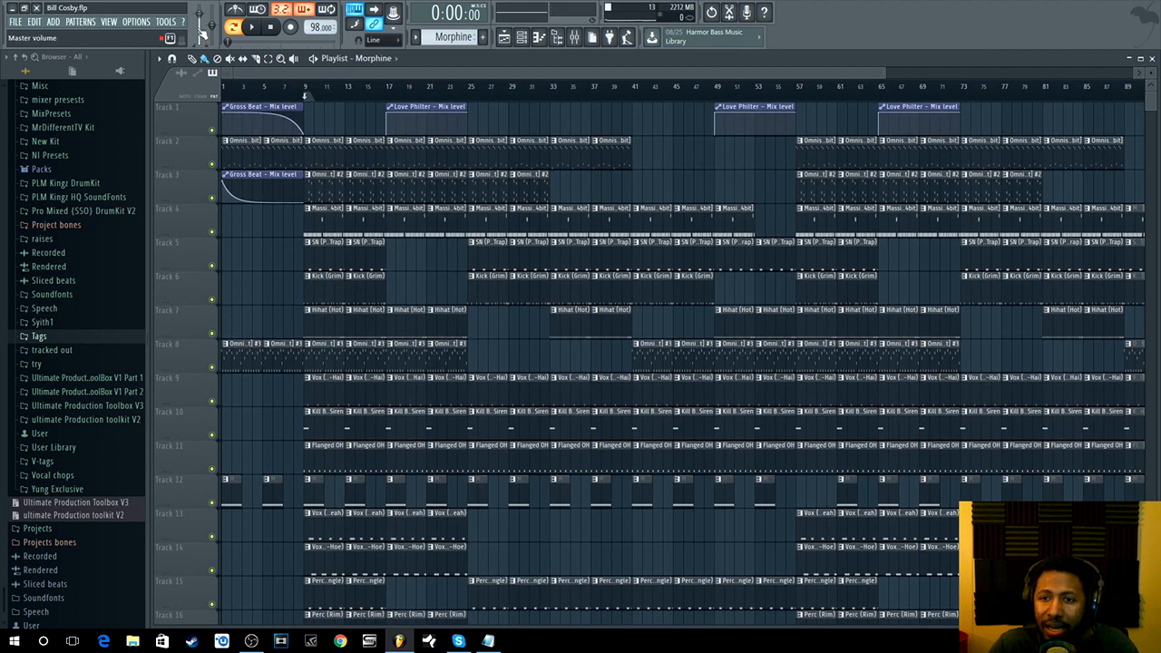
- Enable the first Gross Beat on the Master mixer track and open its window
click(574, 37)
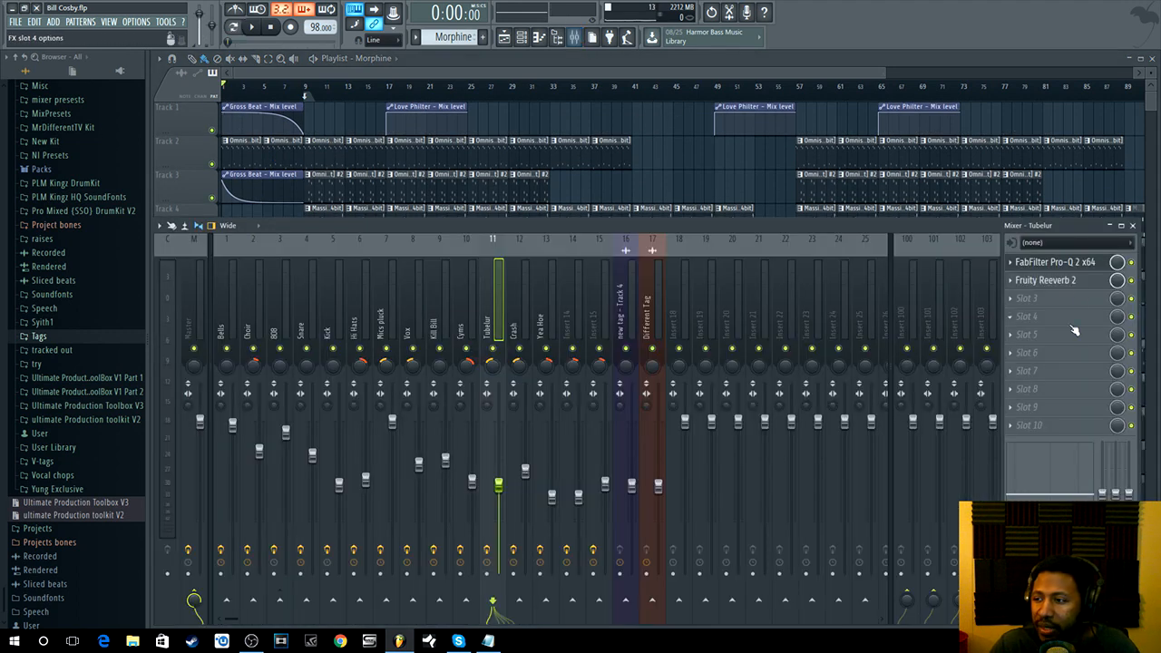
click(189, 295)
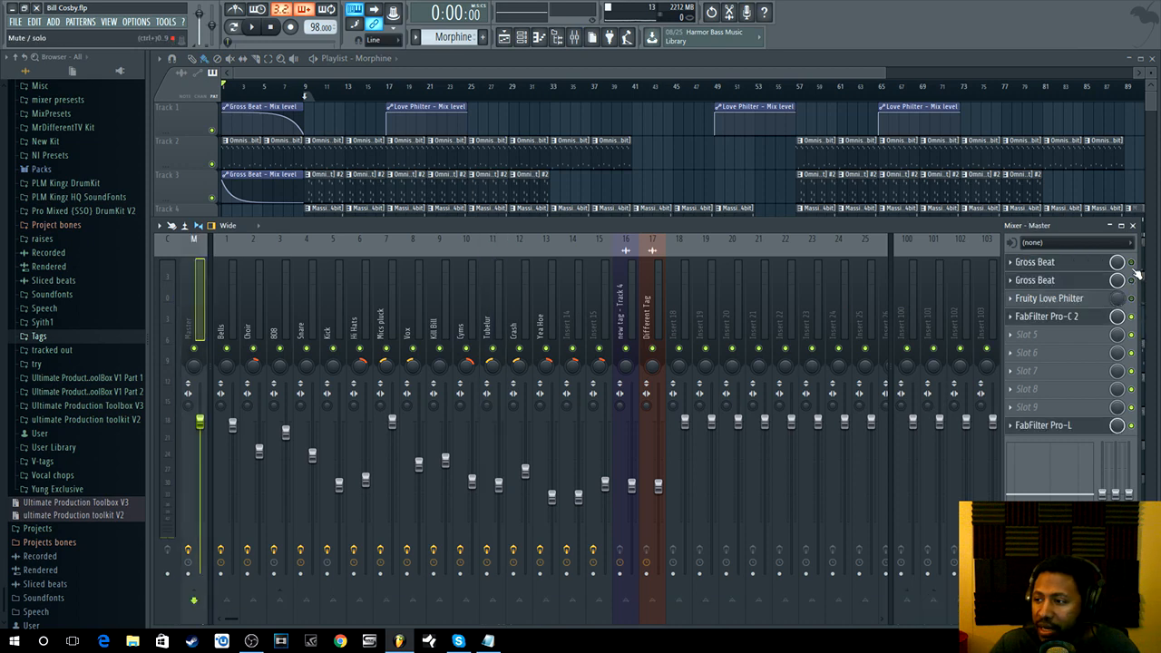
click(1071, 272)
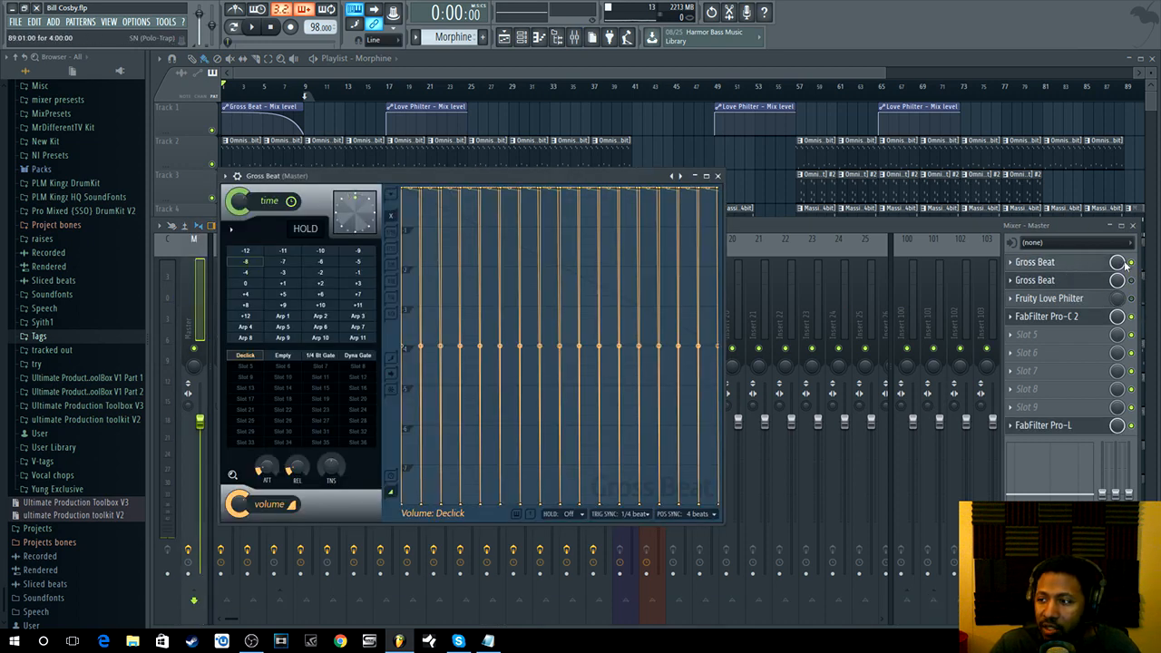
click(1069, 266)
click(1071, 269)
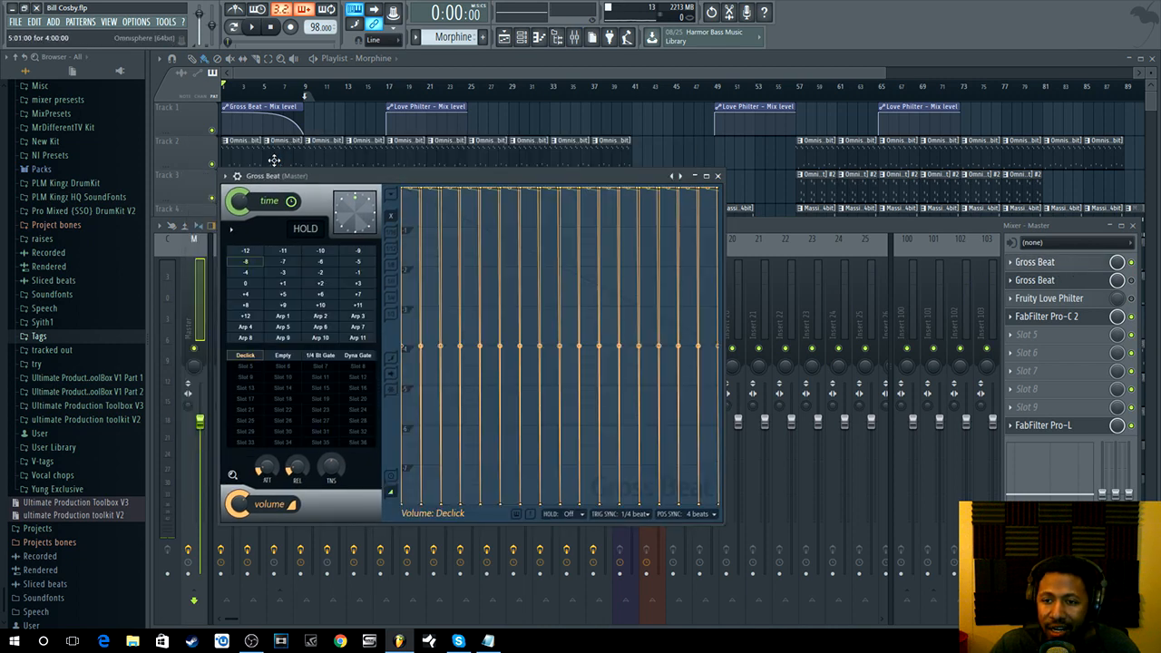
- View the Gross Beat preset list and briefly play the song's intro to audition the effect
right_click(679, 176)
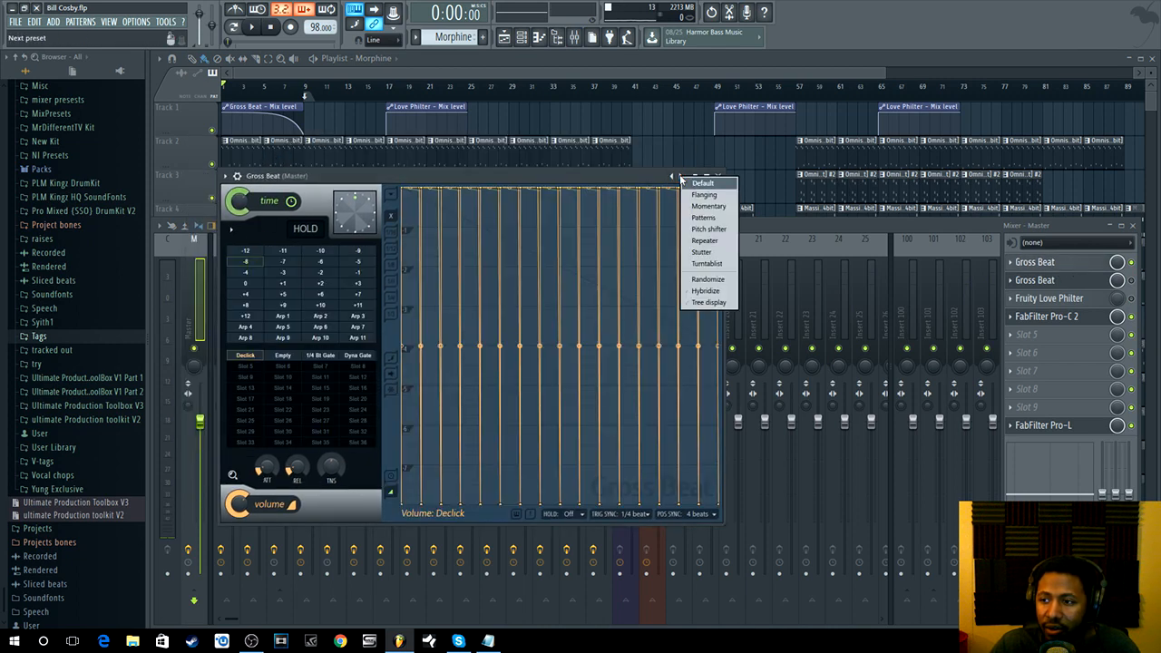
click(251, 266)
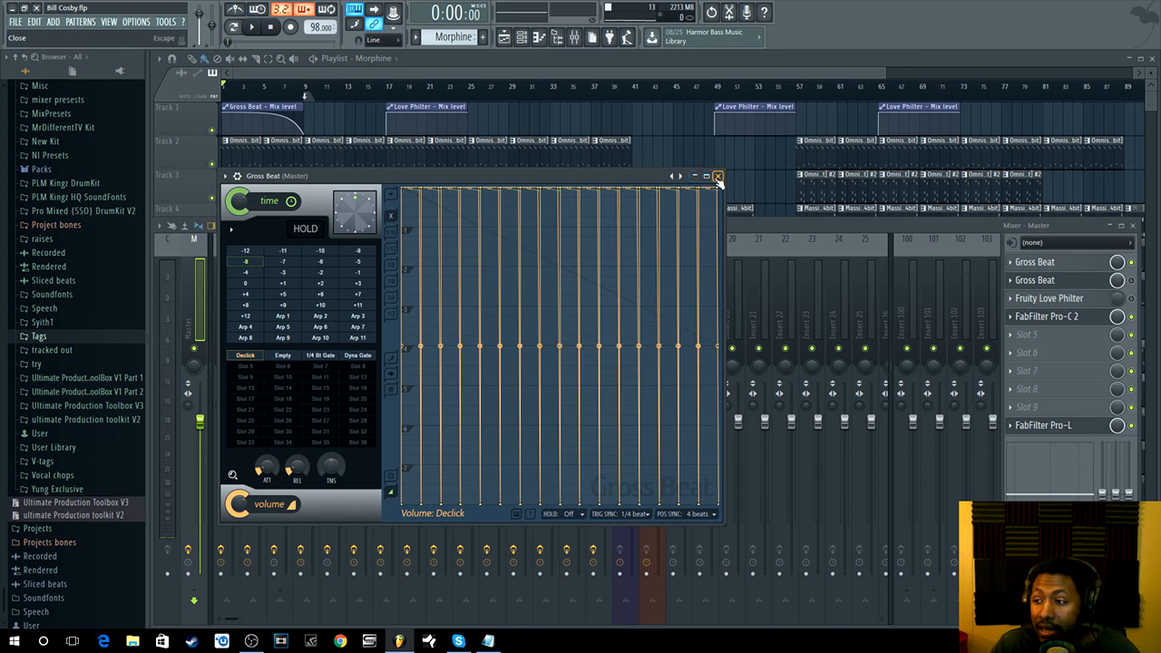
click(255, 29)
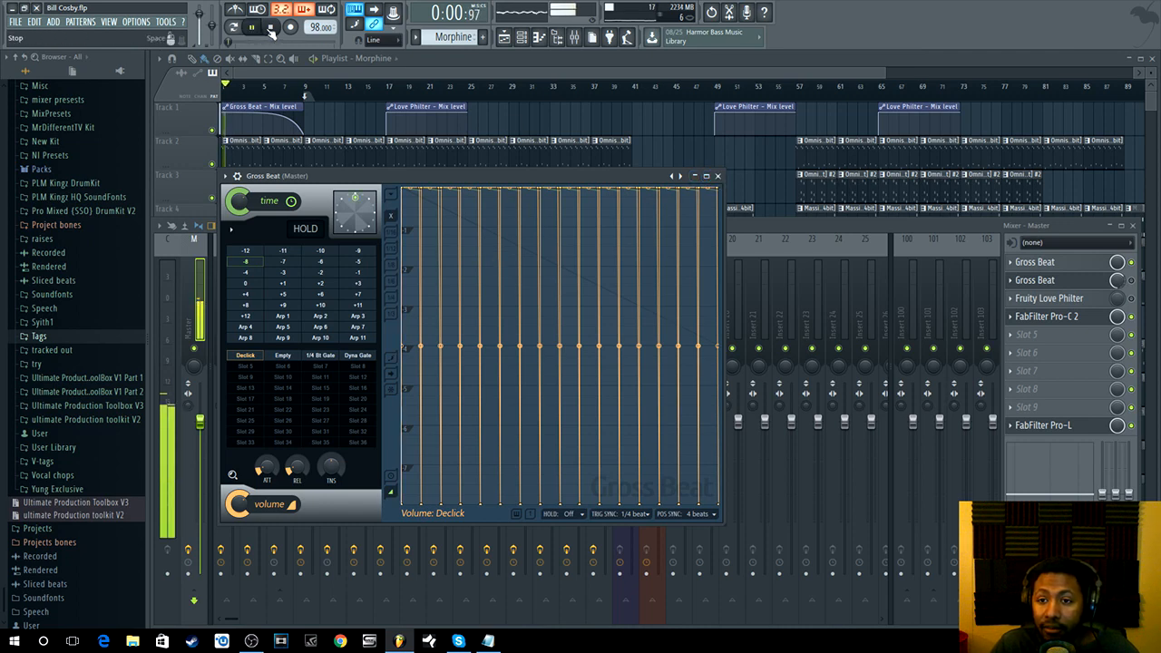
click(270, 28)
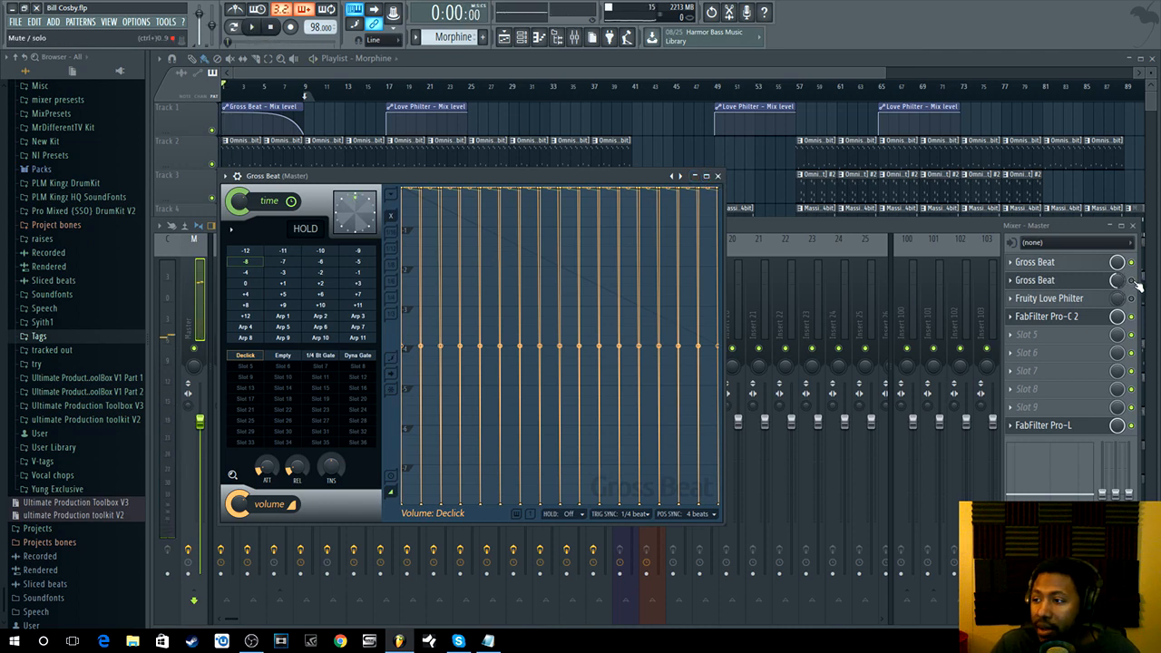
- Enable the second Gross Beat on the Master mixer track and open its window
click(1131, 281)
click(1052, 283)
click(1053, 283)
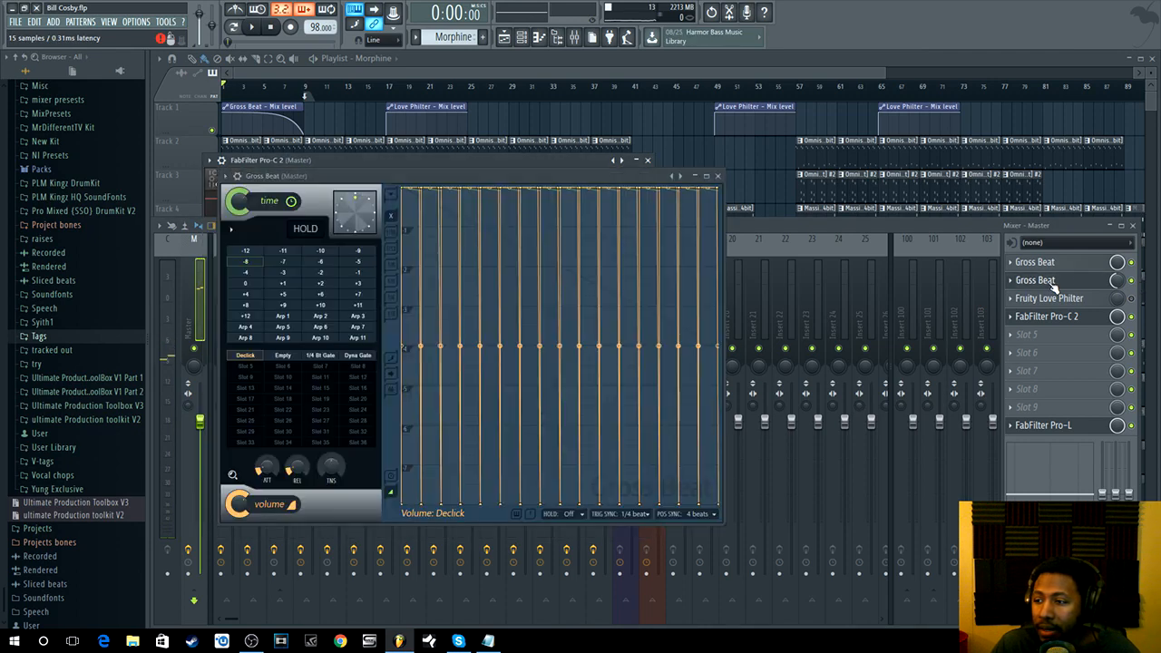
- Inspect the second Gross Beat's volume setting on the Master track and the first Gross Beat's time preset
click(1053, 283)
click(1053, 283)
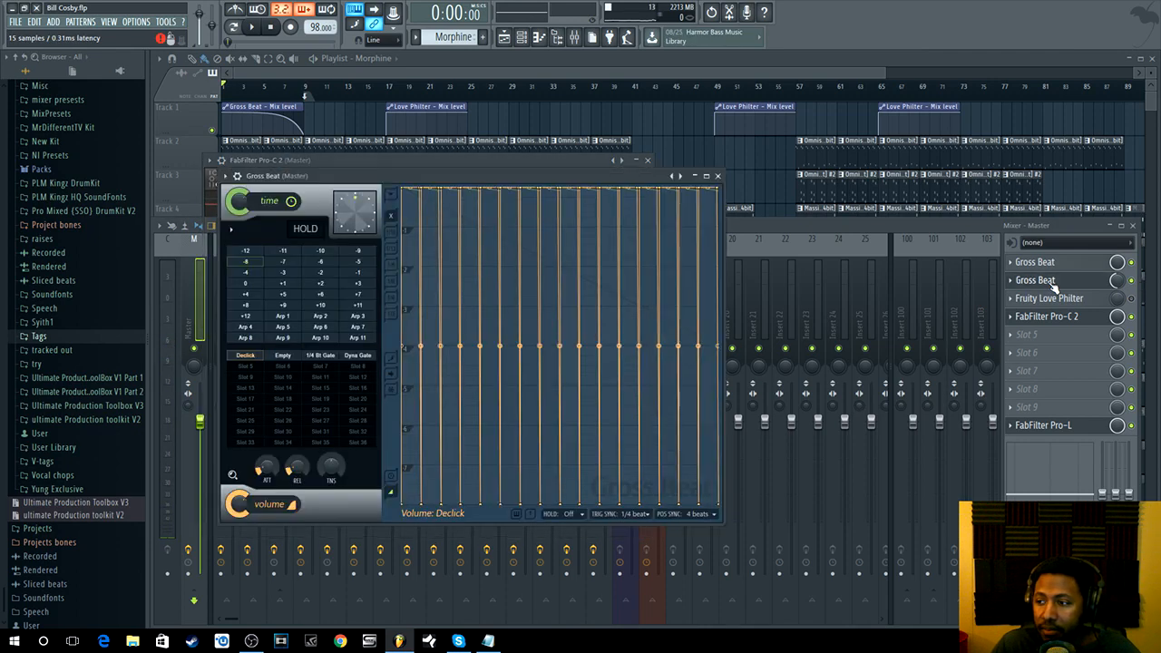
click(1053, 283)
click(1053, 283)
click(1045, 263)
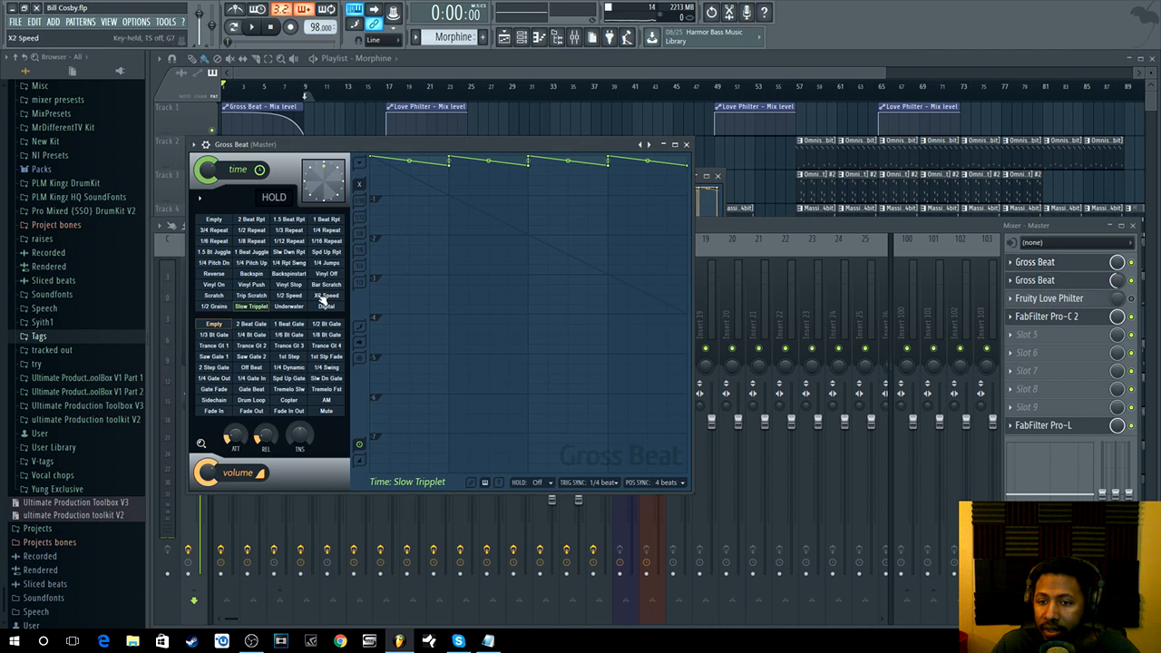
click(323, 76)
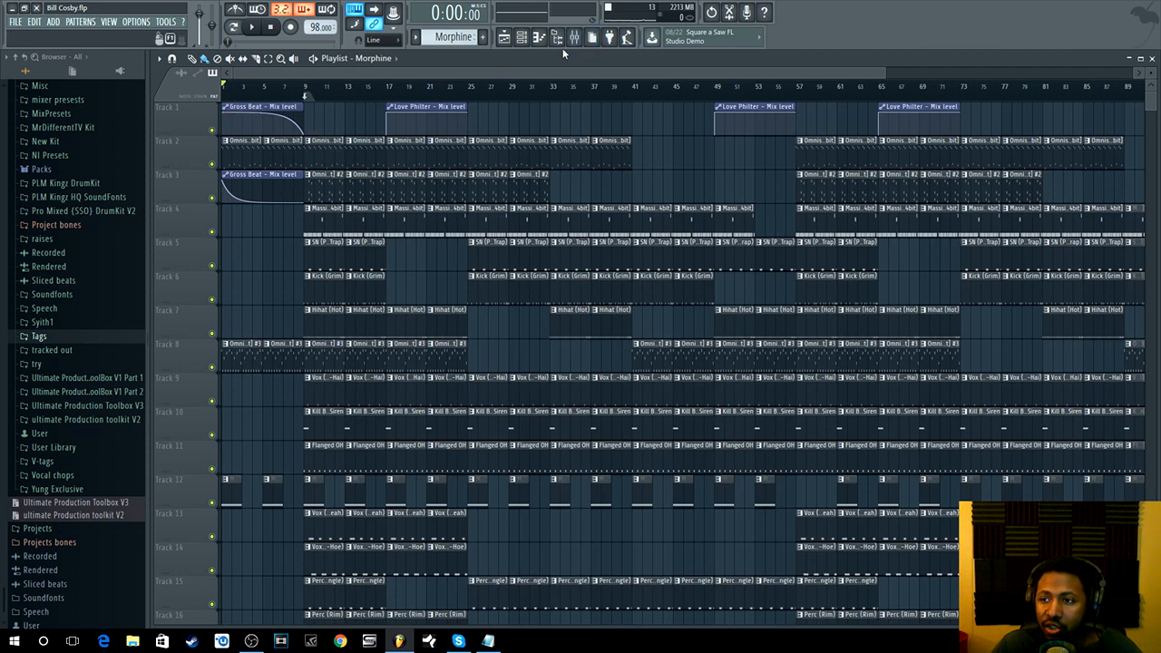
- Highlight the intro from bar 1 to 9 in the playlist and view the automation options for the first Gross Beat's mix level
drag(224, 87, 305, 89)
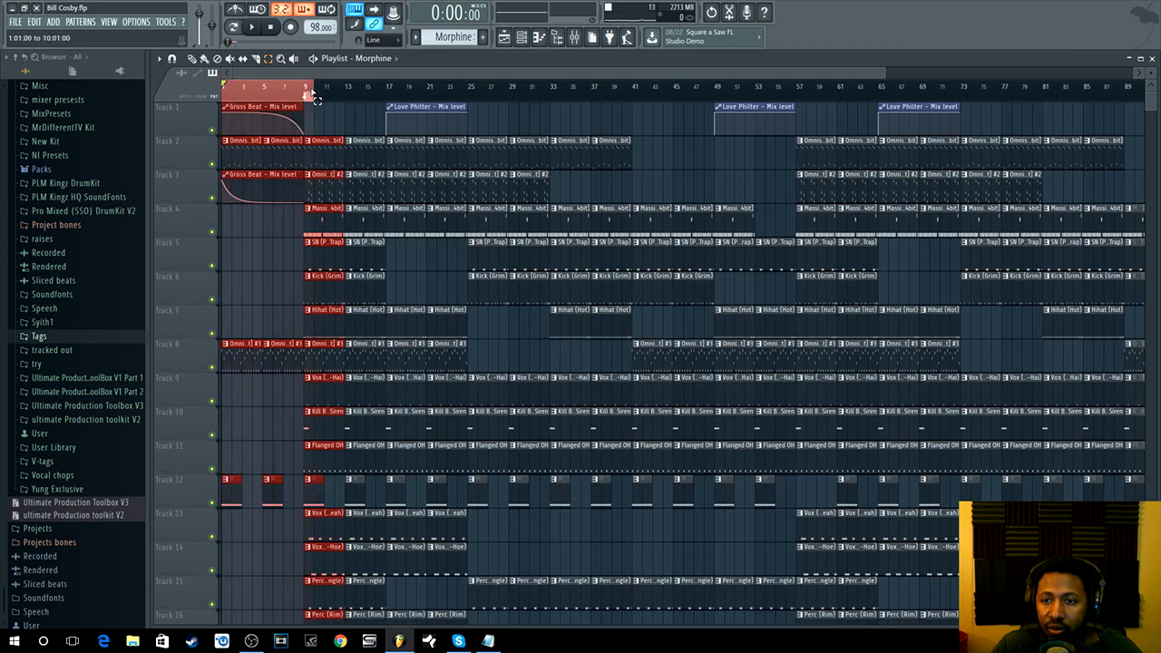
click(557, 36)
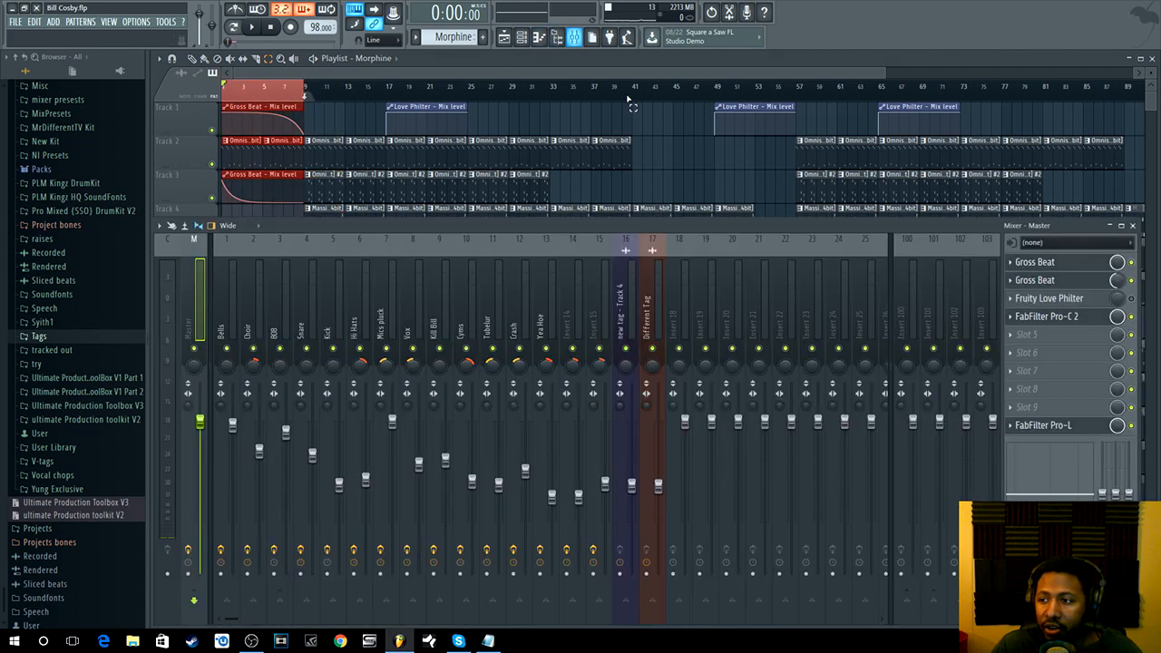
right_click(1117, 263)
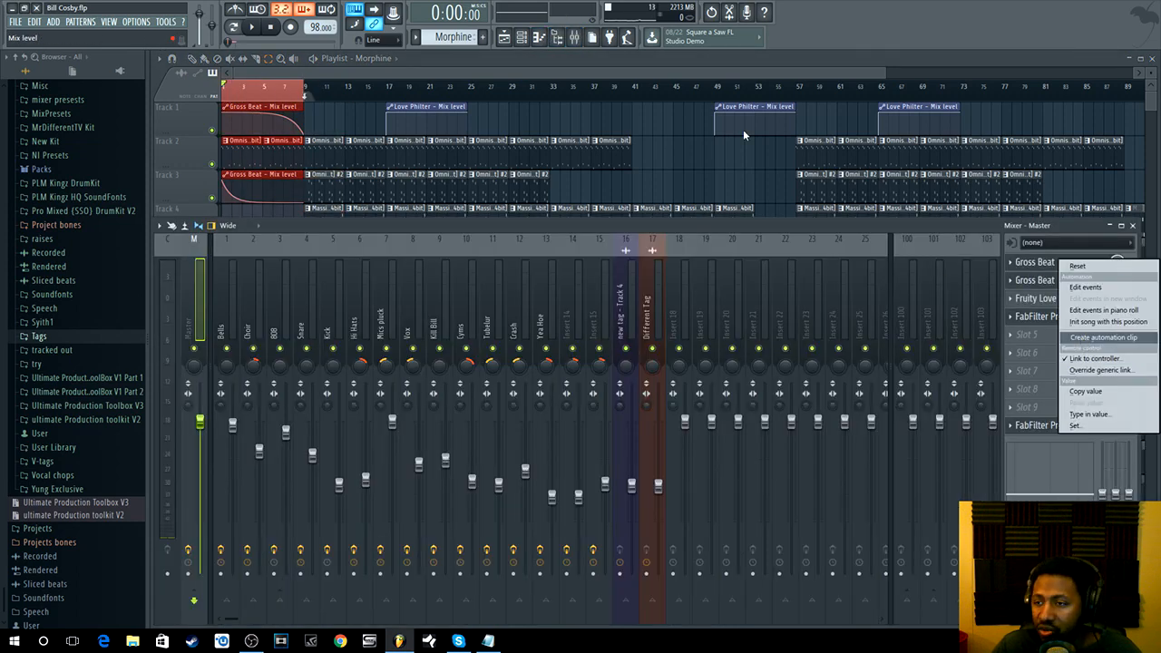
click(662, 81)
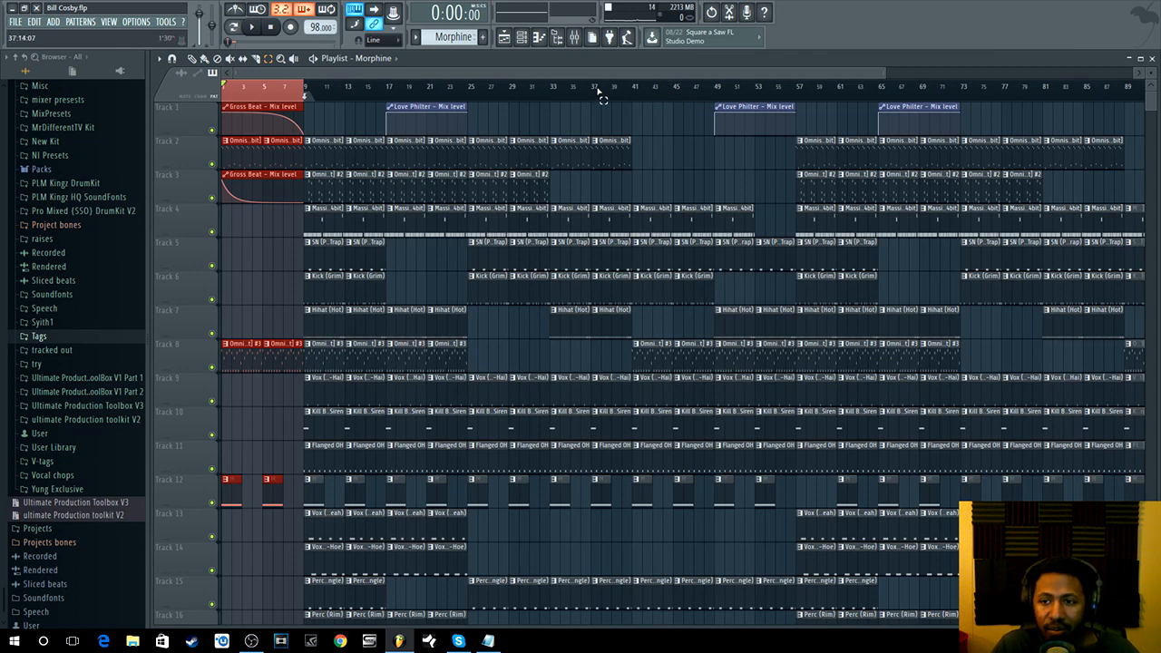
click(339, 92)
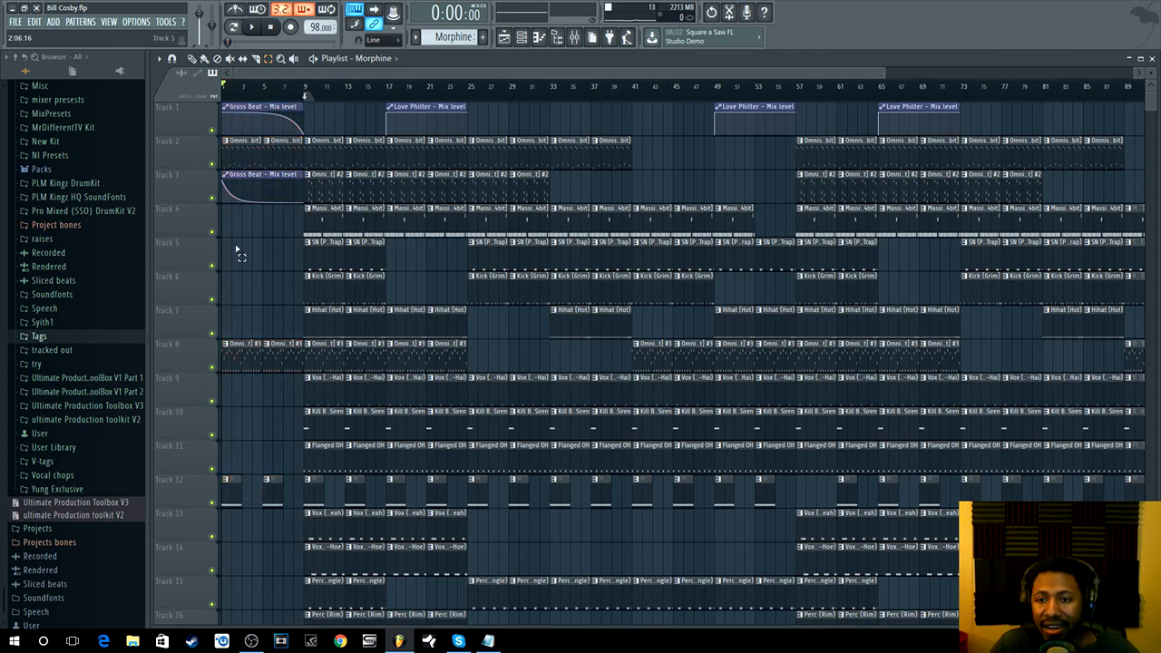
- Play the song's intro from the start twice to audition the Gross Beat automation, stopping after each pass
click(255, 28)
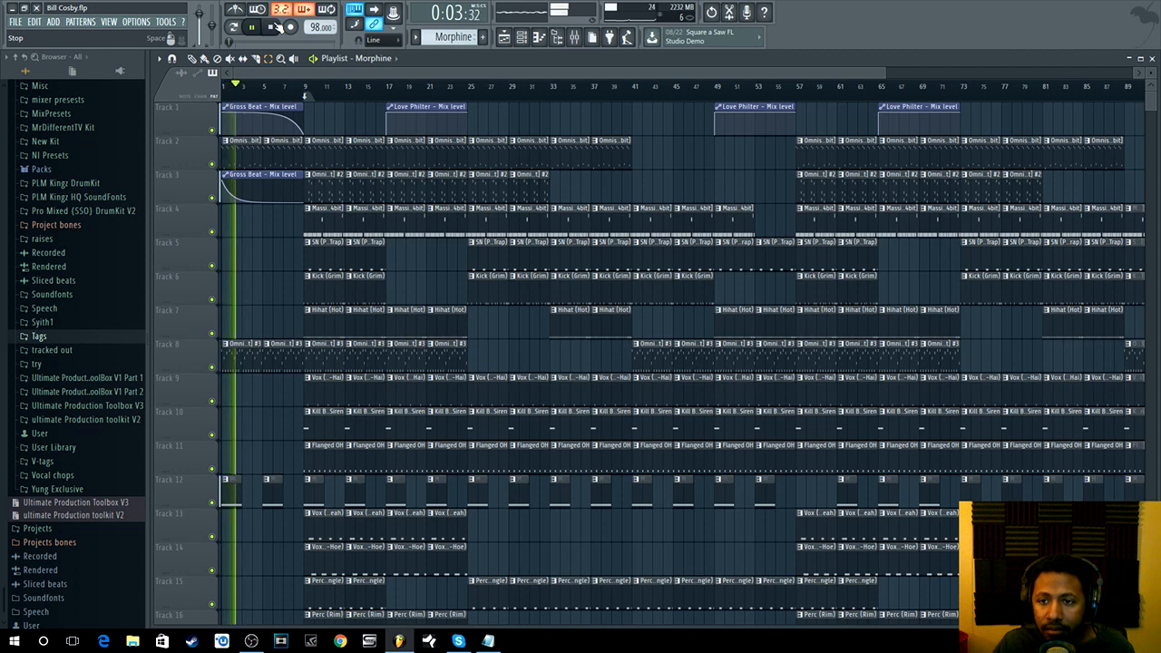
click(274, 27)
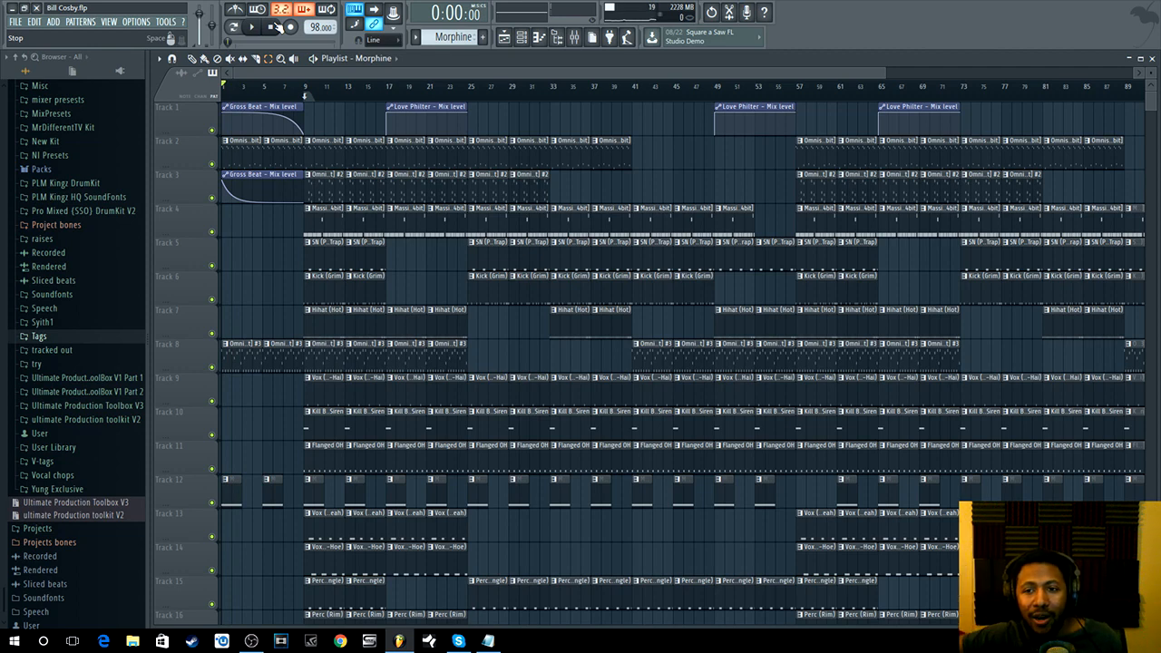
key(space)
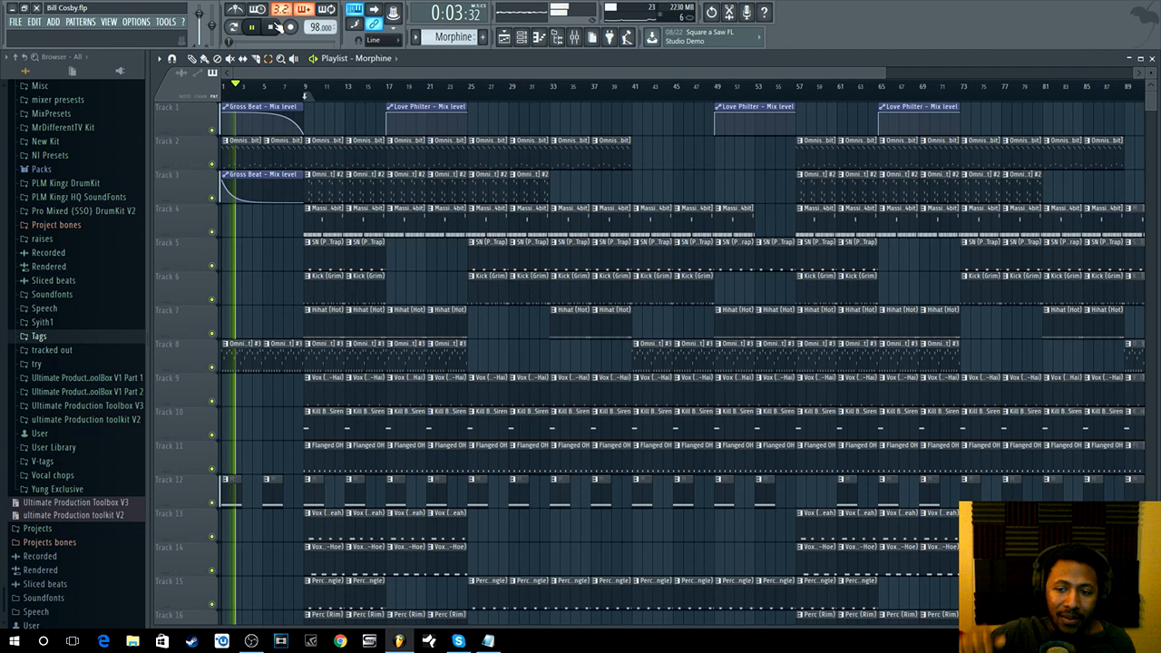
click(272, 27)
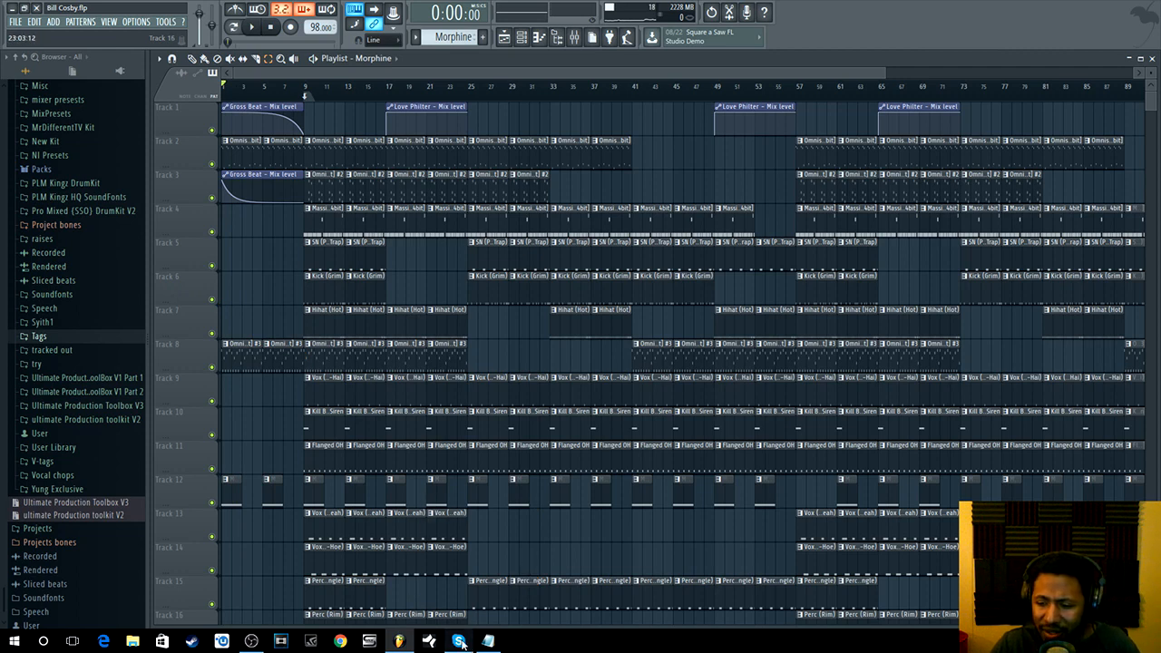
- Enable Fruity Love Philter on the Master mixer track and play the song from bar 17 to audition it
mouse_move(252, 643)
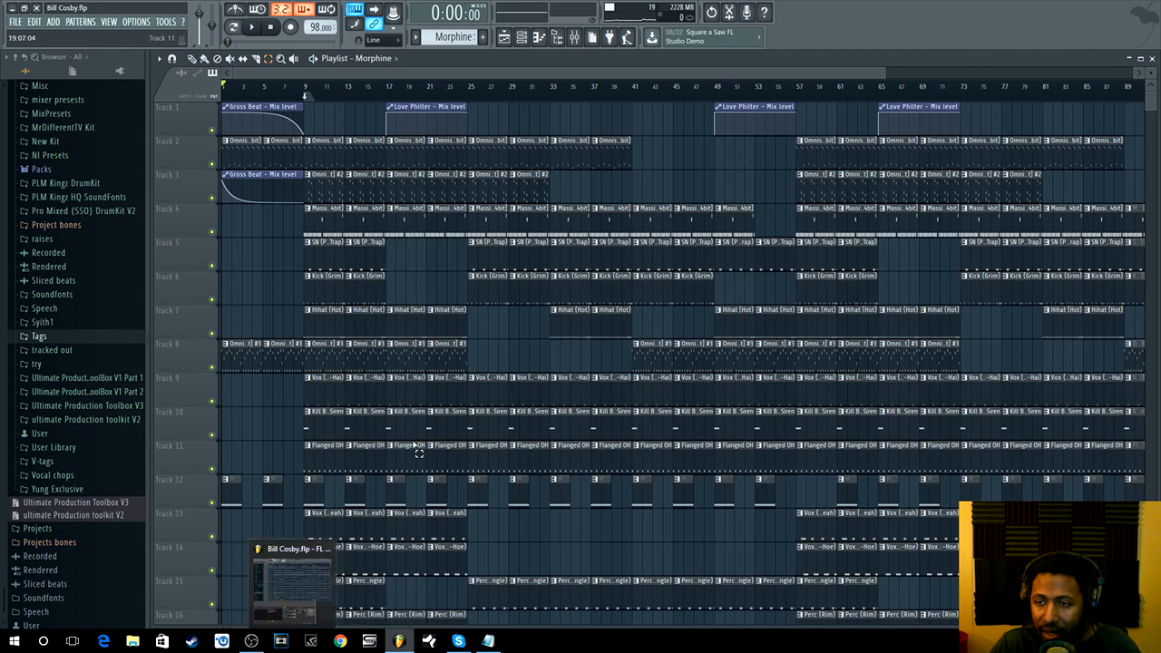
key(F9)
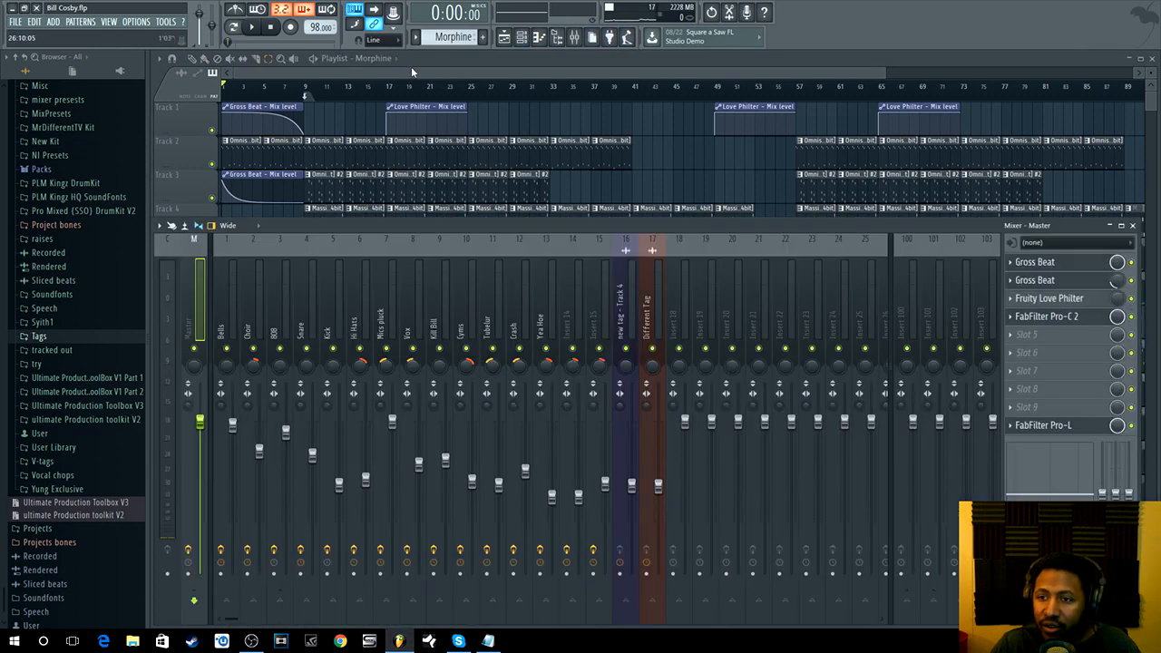
key(F9)
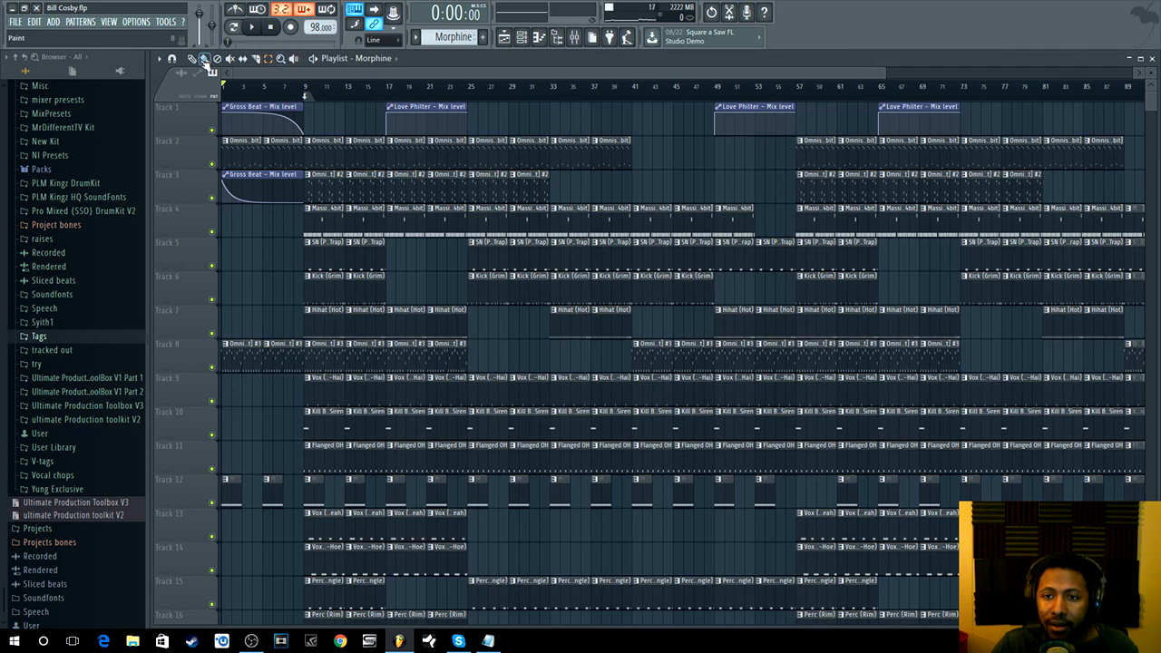
click(388, 91)
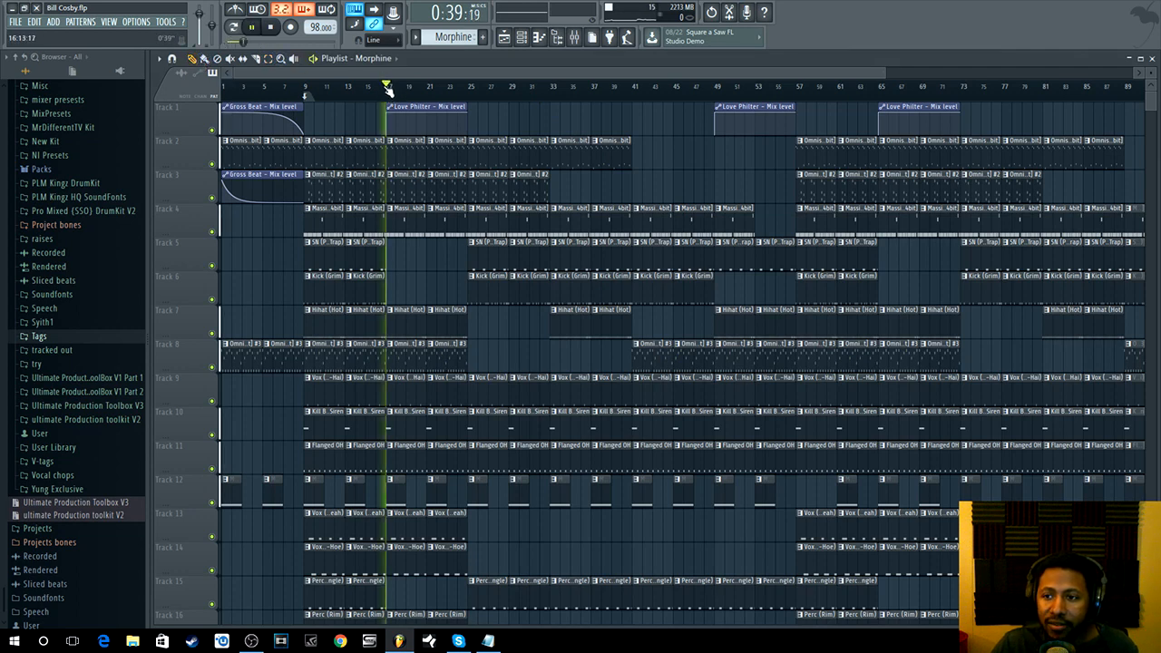
click(575, 37)
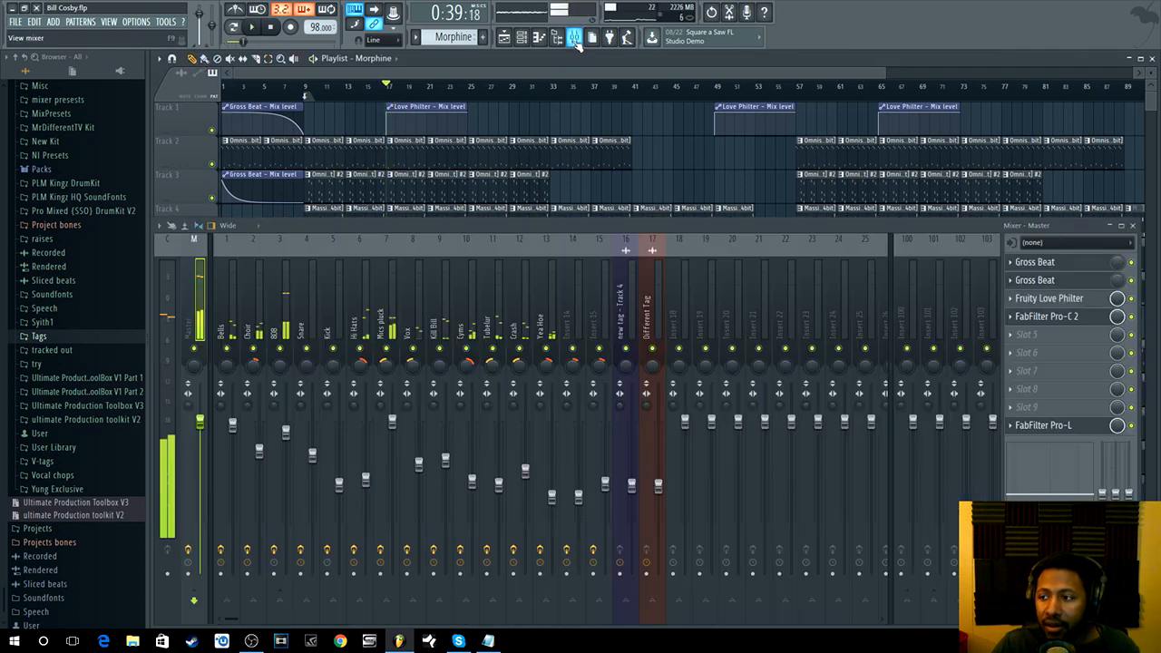
- View Fruity Love Philter's settings and its preset list, including Simple triangle lowpass LFO, and return to the playlist
click(1065, 298)
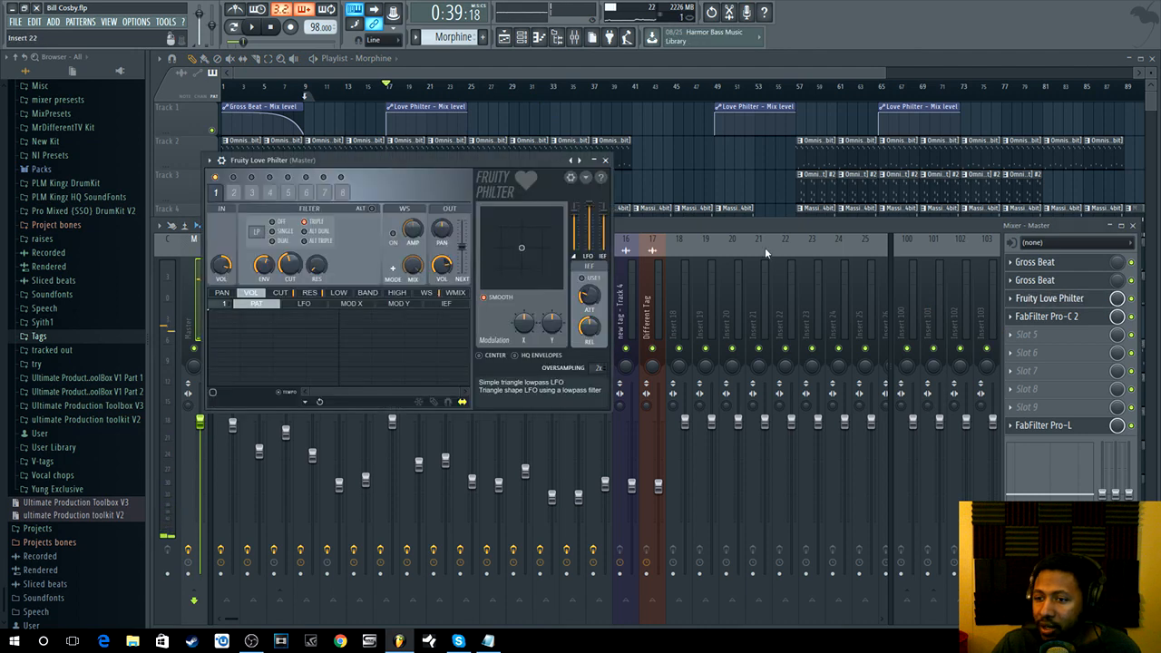
right_click(576, 160)
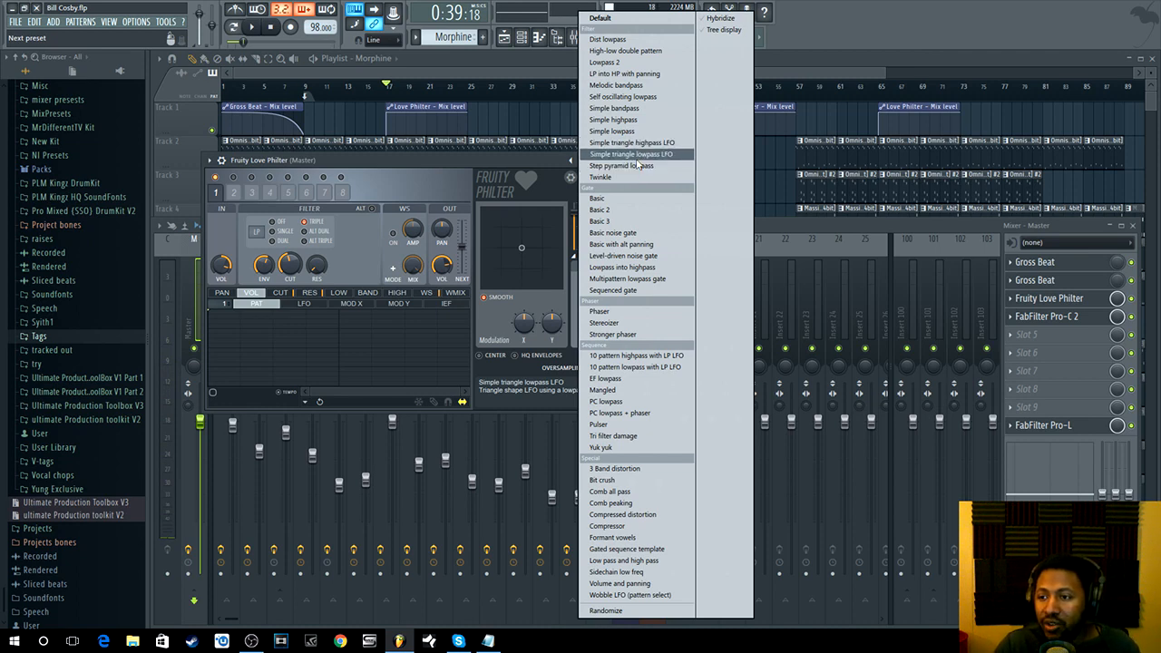
click(842, 78)
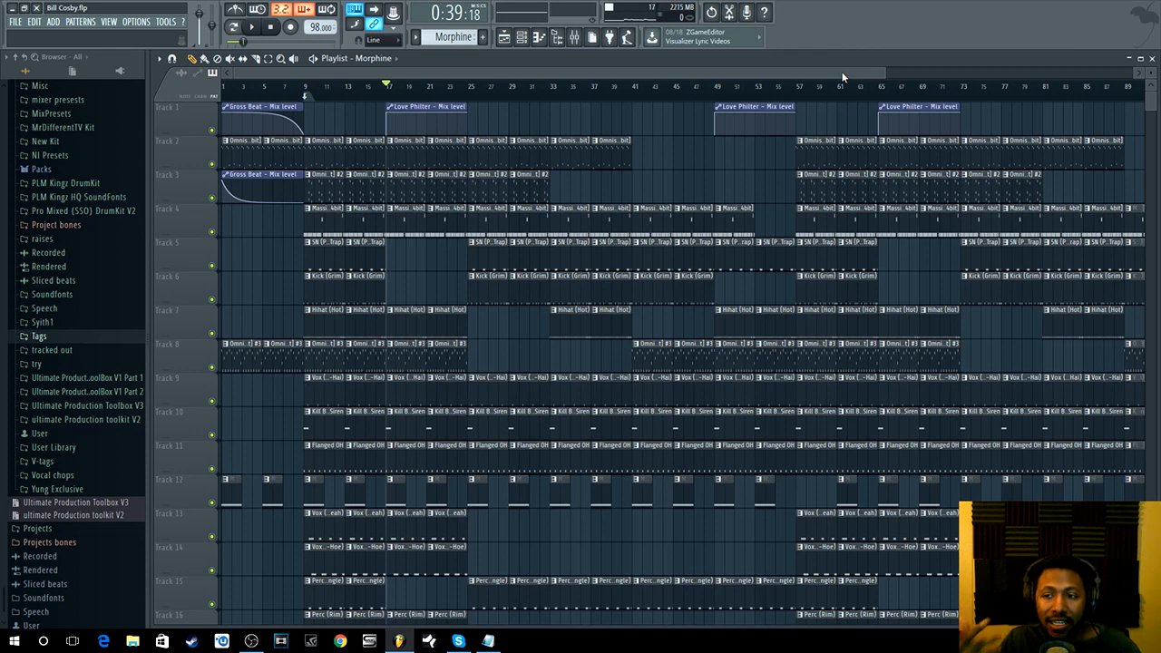
- Inspect the FabFilter Pro-C 2 compressor settings on the Master mixer track and close its window
click(574, 36)
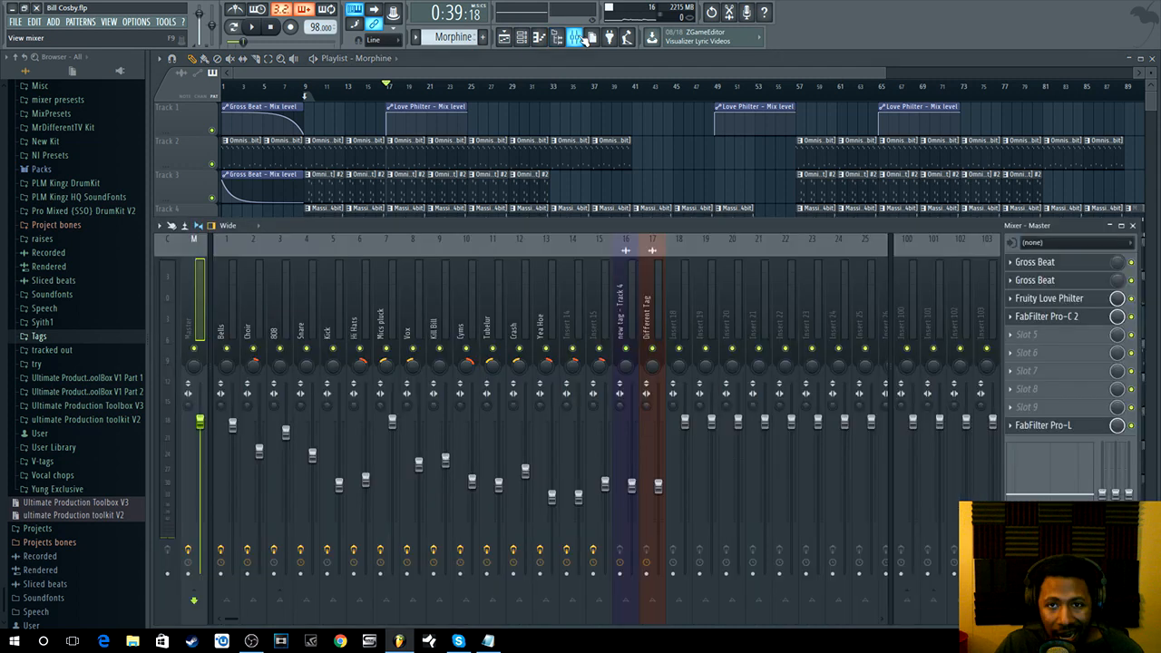
click(1070, 322)
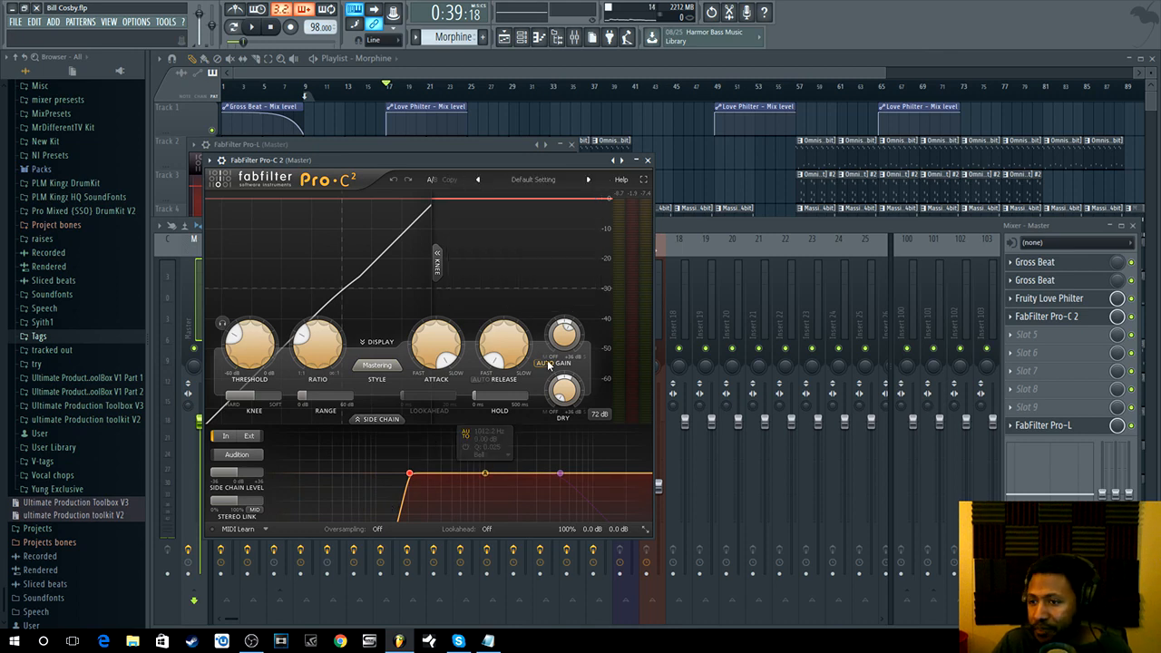
click(647, 161)
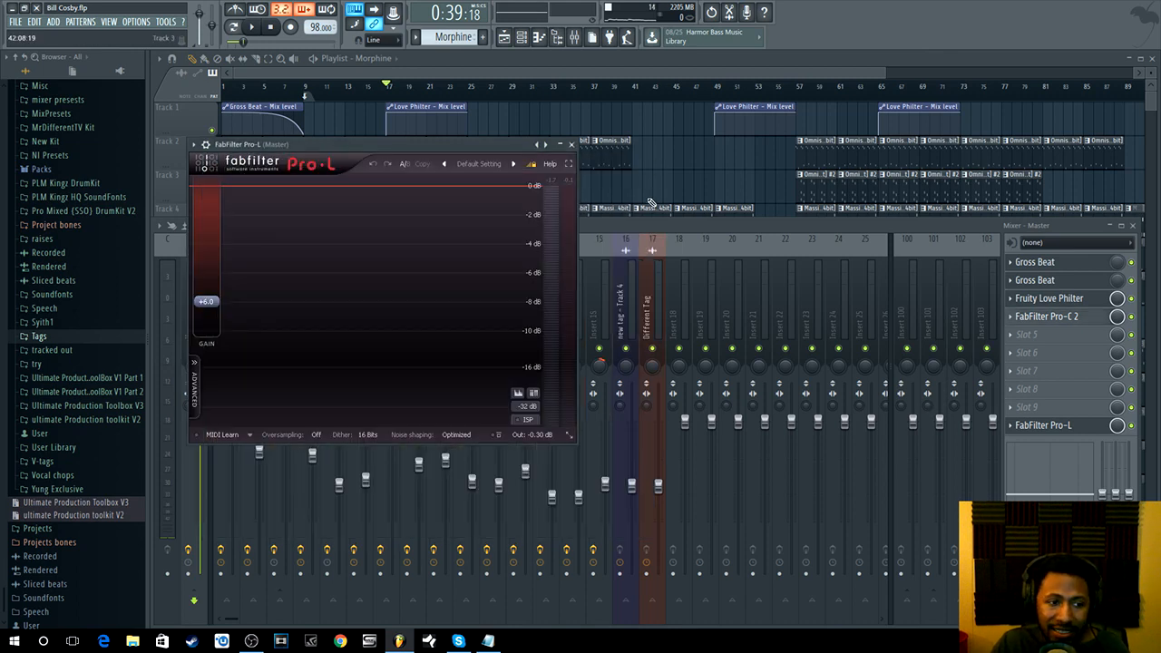
- Inspect FabFilter Pro-L on the Master track and play the song with the limiter bypassed and re-enabled to compare
click(1077, 426)
click(1077, 426)
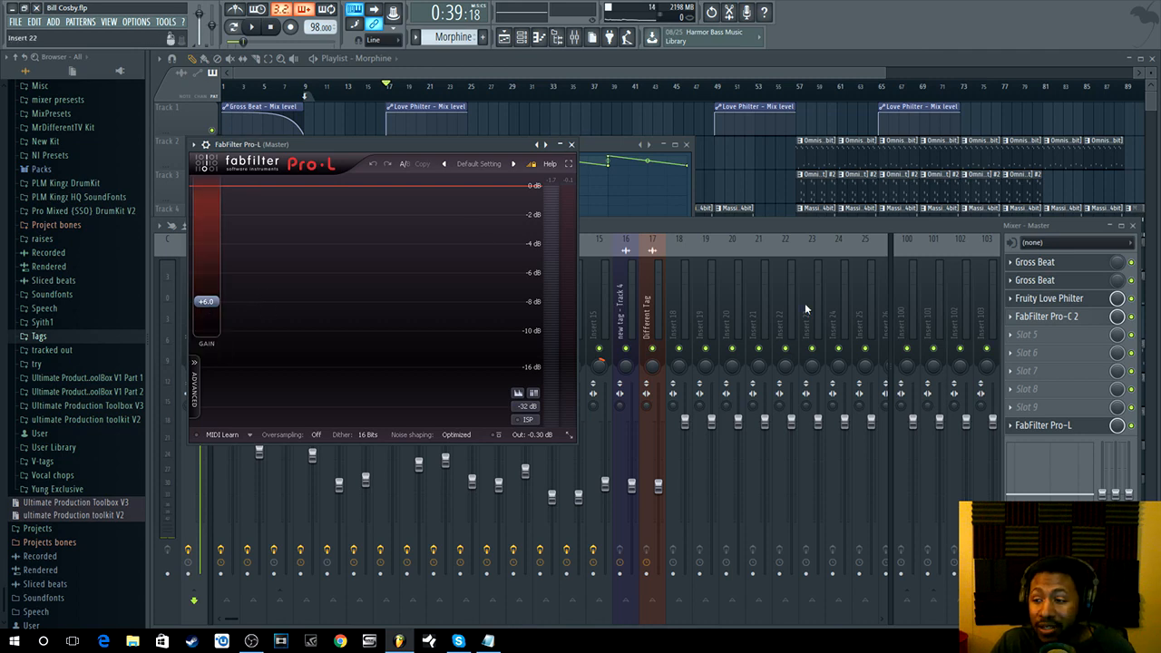
click(1133, 424)
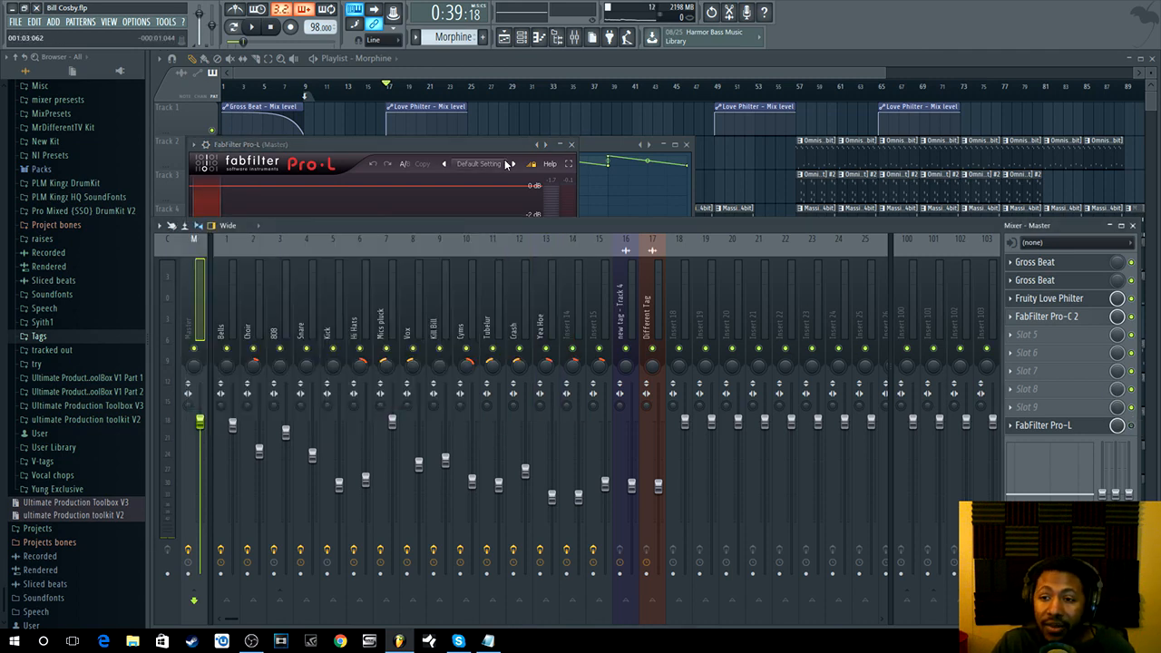
key(space)
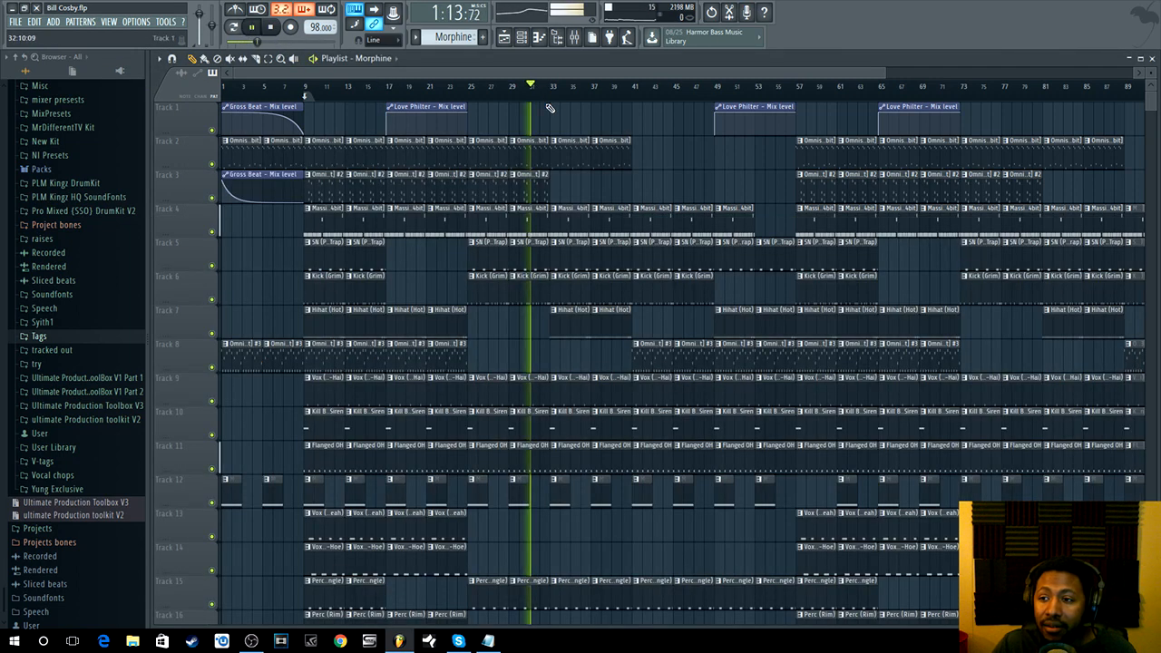
click(576, 42)
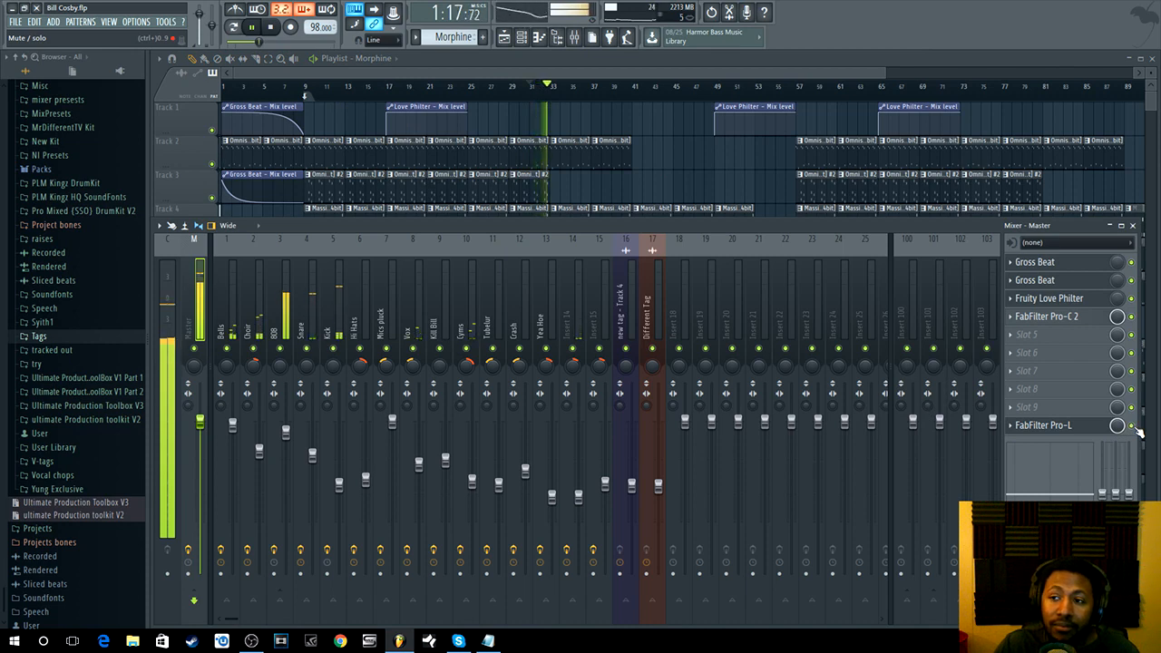
key(space)
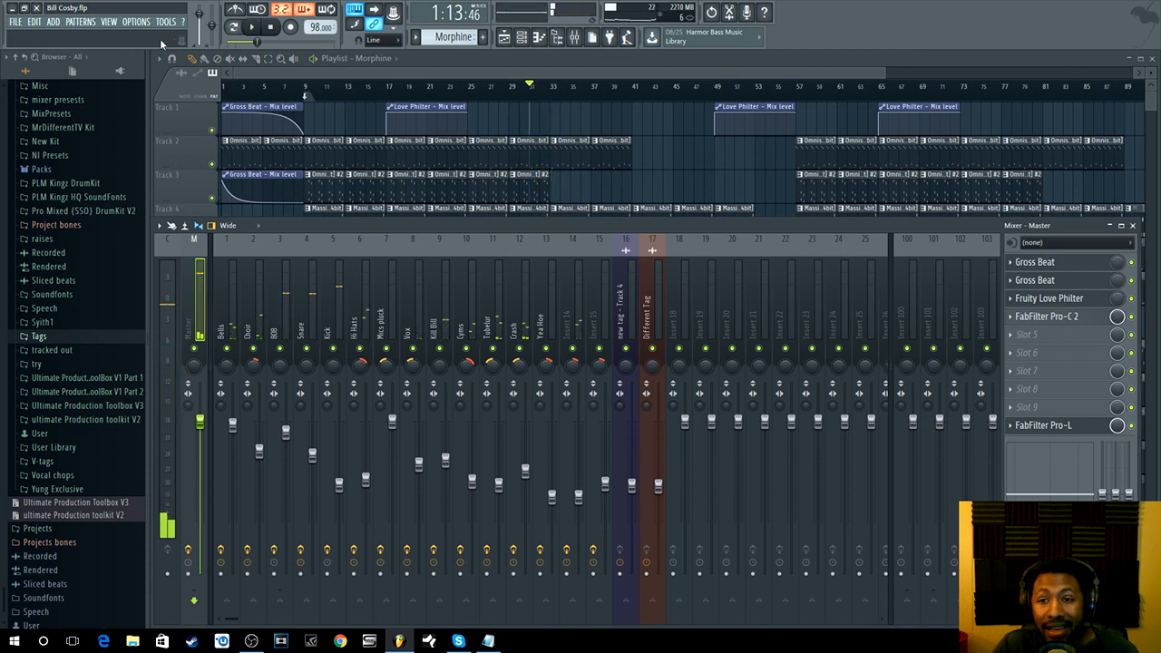
- Stop playback and fit the whole arrangement in the playlist with a wider time range and shorter tracks
click(277, 28)
click(312, 70)
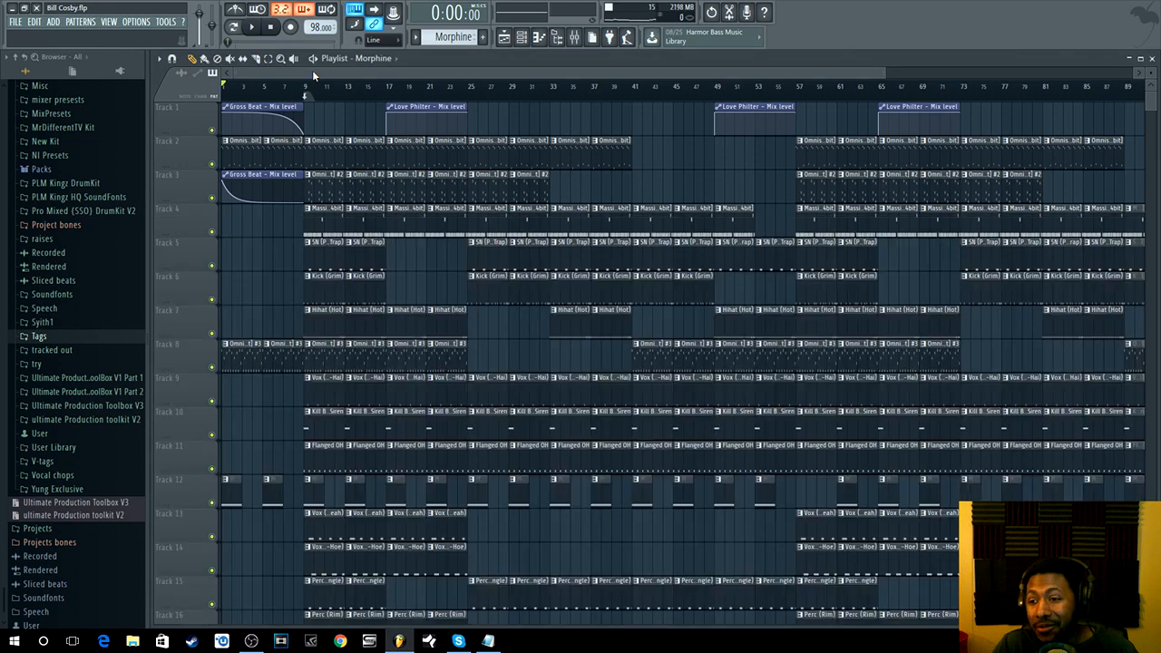
scroll(503, 118, down, 3)
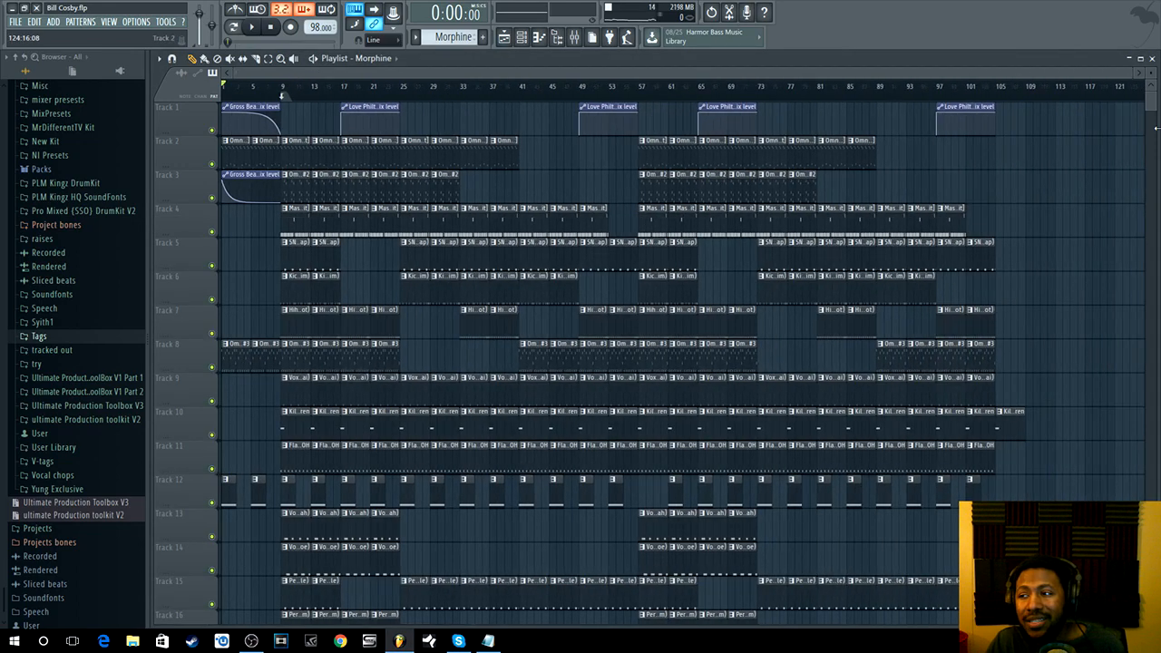
drag(1151, 73, 1151, 84)
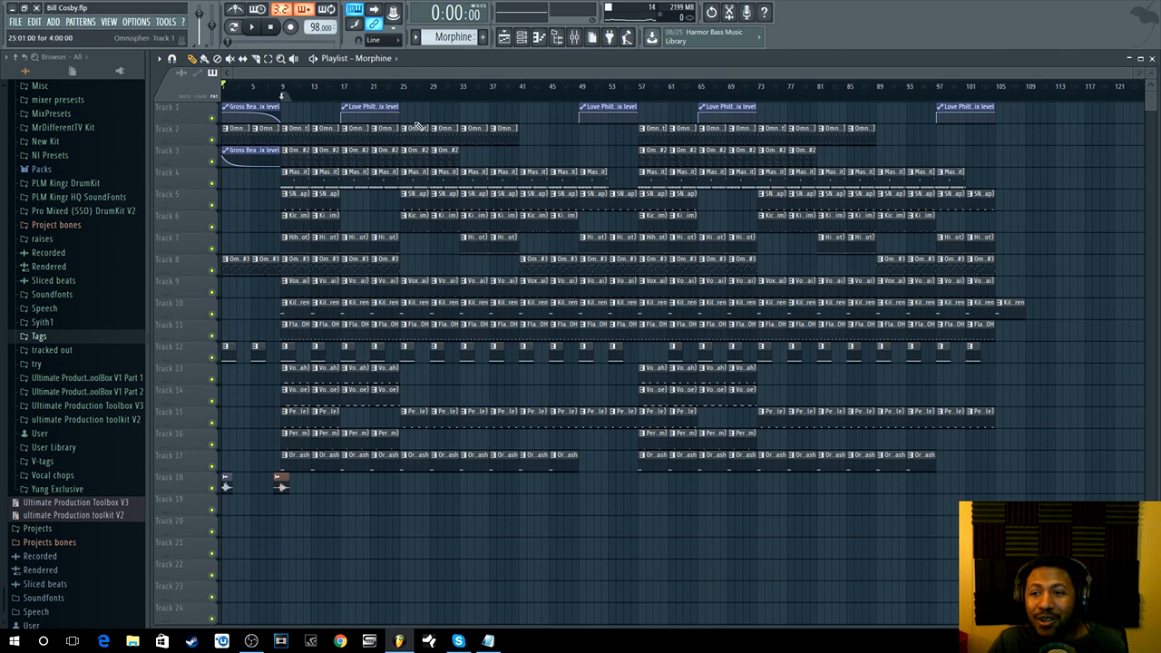